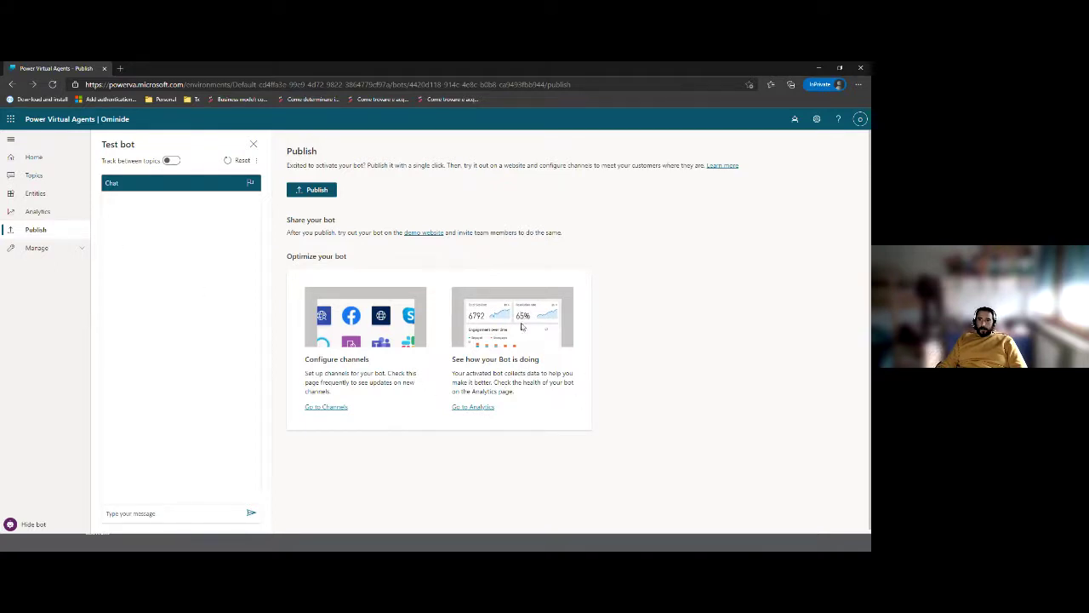
Step: Review the bot's existing topics and its full entities list, including the custom entity Tipo di utilizzo
{"action": "left_click", "coordinate": [32, 176]}
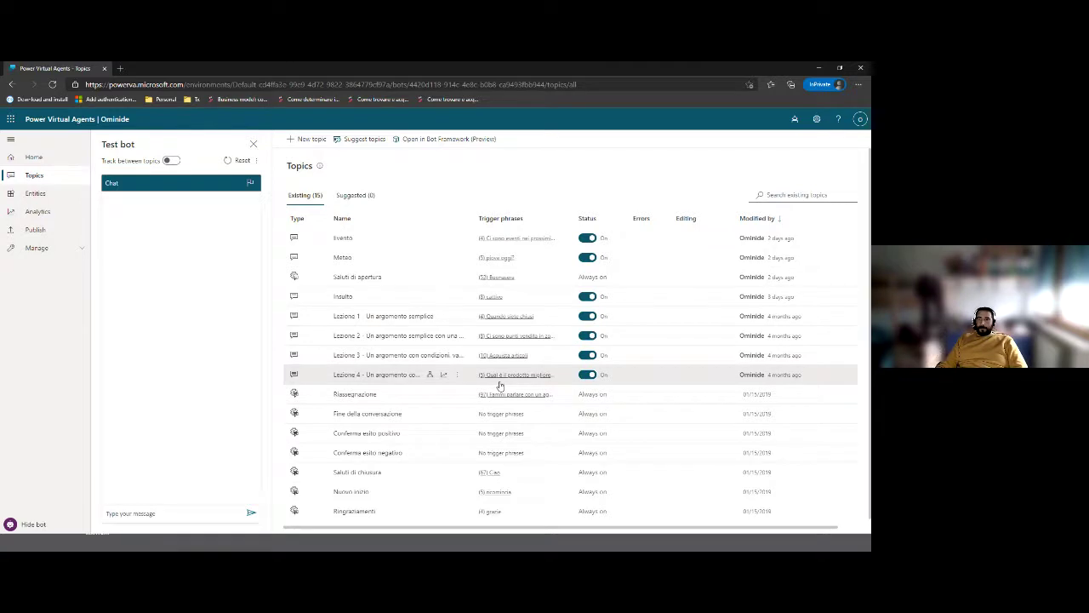
{"action": "scroll", "coordinate": [472, 383], "scroll_direction": "down", "scroll_amount": 1}
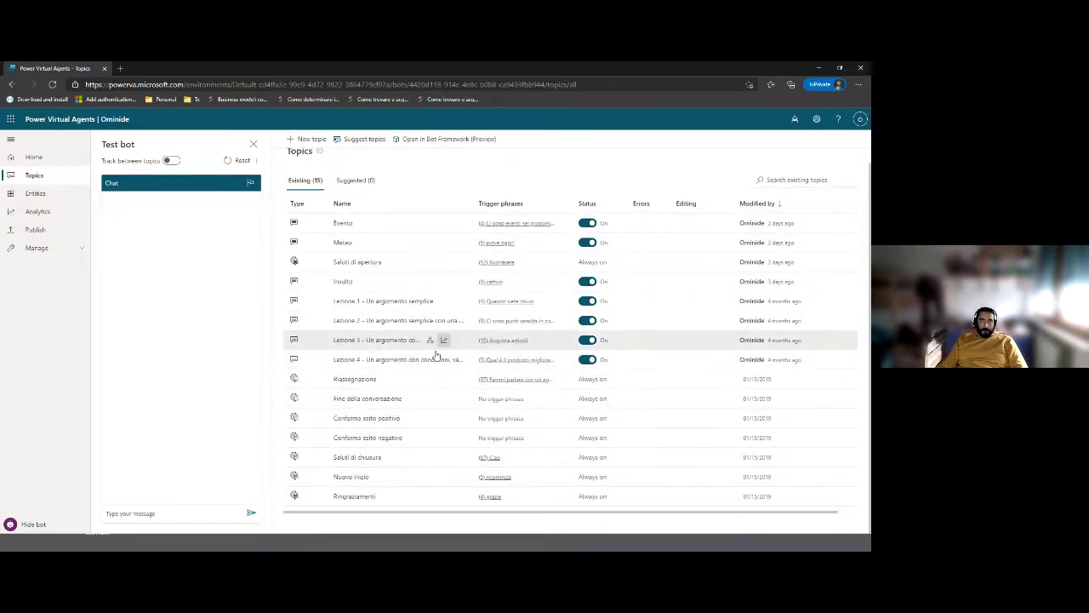
{"action": "left_click", "coordinate": [47, 194]}
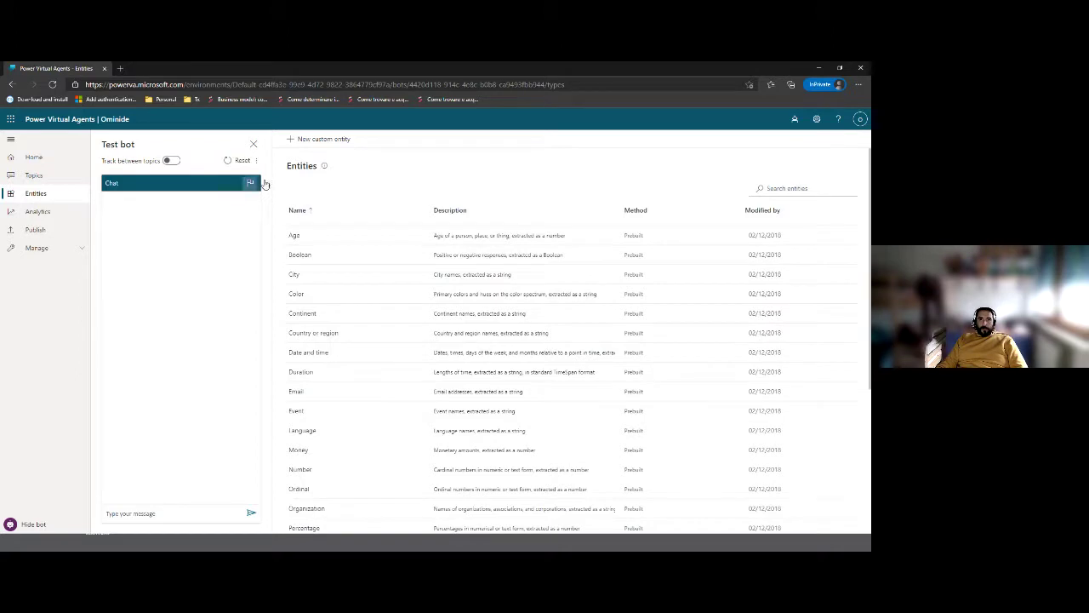
{"action": "mouse_move", "coordinate": [325, 169]}
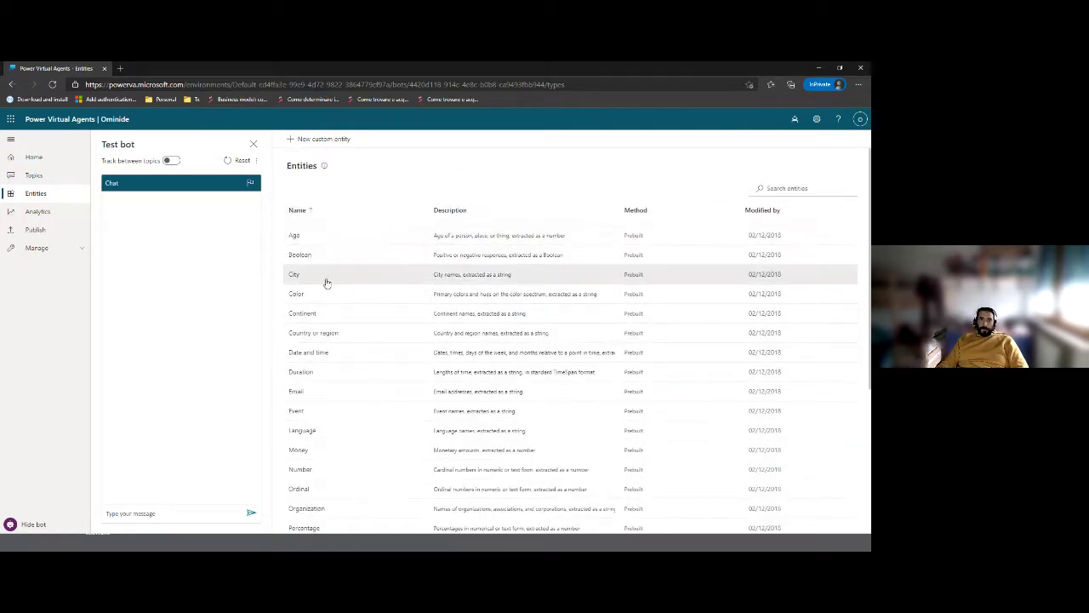
{"action": "scroll", "coordinate": [325, 283], "scroll_direction": "down", "scroll_amount": 1}
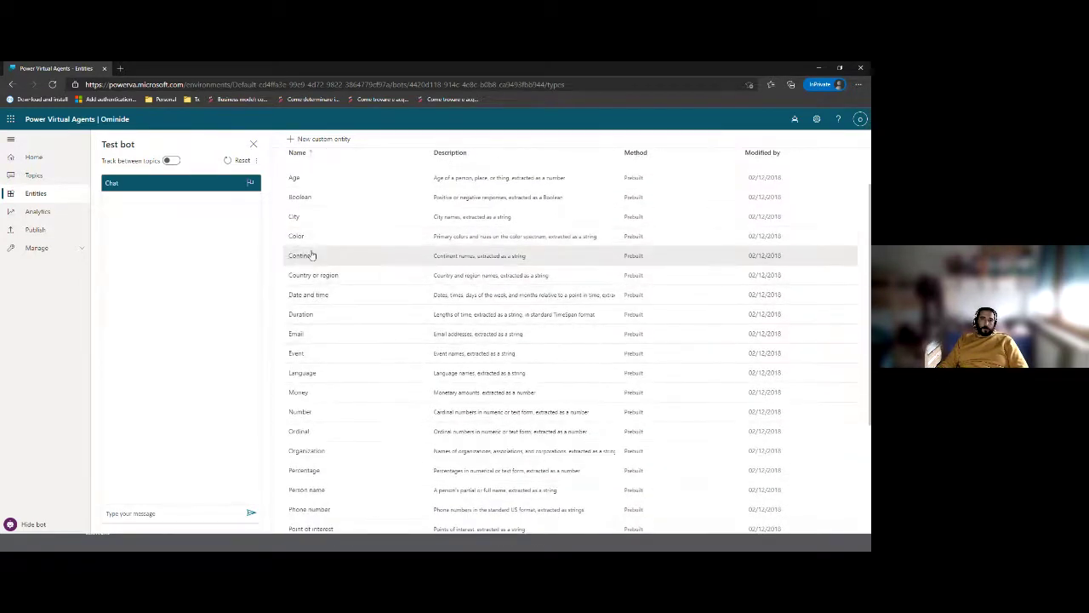
{"action": "scroll", "coordinate": [341, 418], "scroll_direction": "down", "scroll_amount": 3}
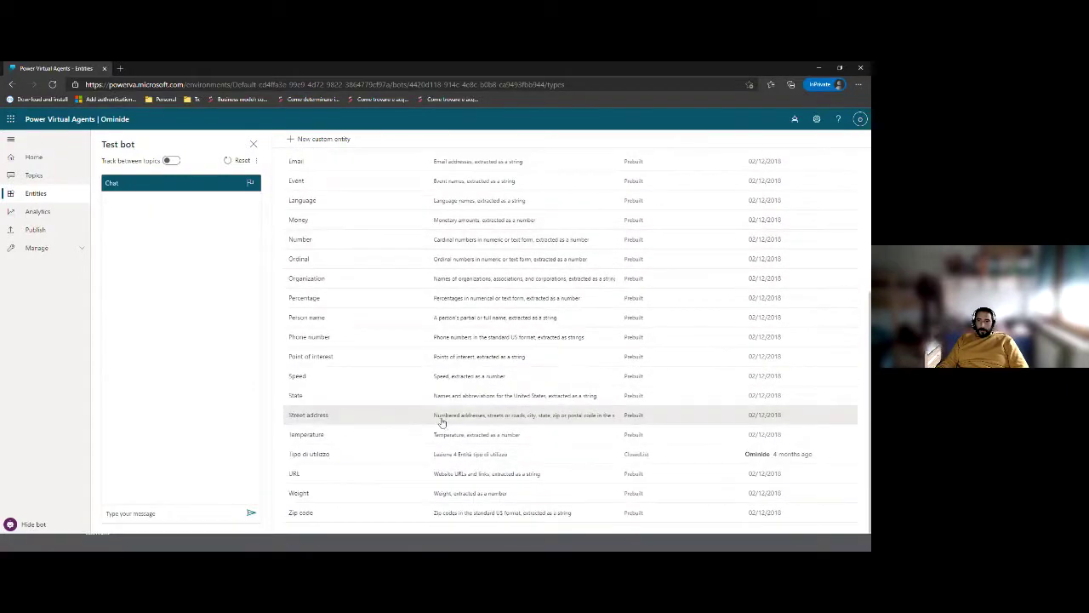
{"action": "scroll", "coordinate": [451, 394], "scroll_direction": "up", "scroll_amount": 1}
{"action": "scroll", "coordinate": [433, 438], "scroll_direction": "down", "scroll_amount": 1}
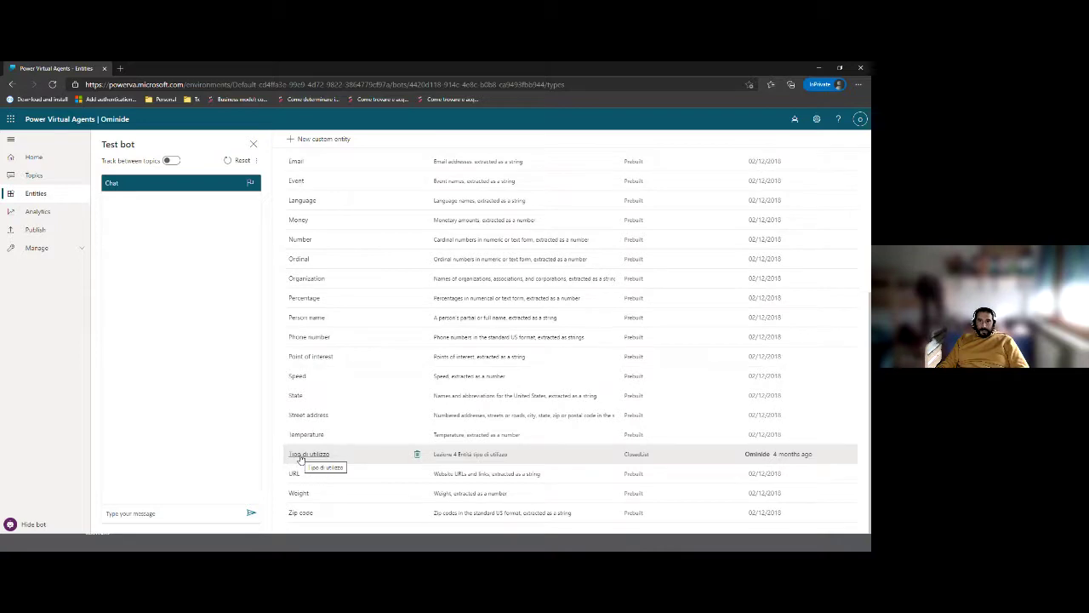
{"action": "scroll", "coordinate": [515, 416], "scroll_direction": "up", "scroll_amount": 5}
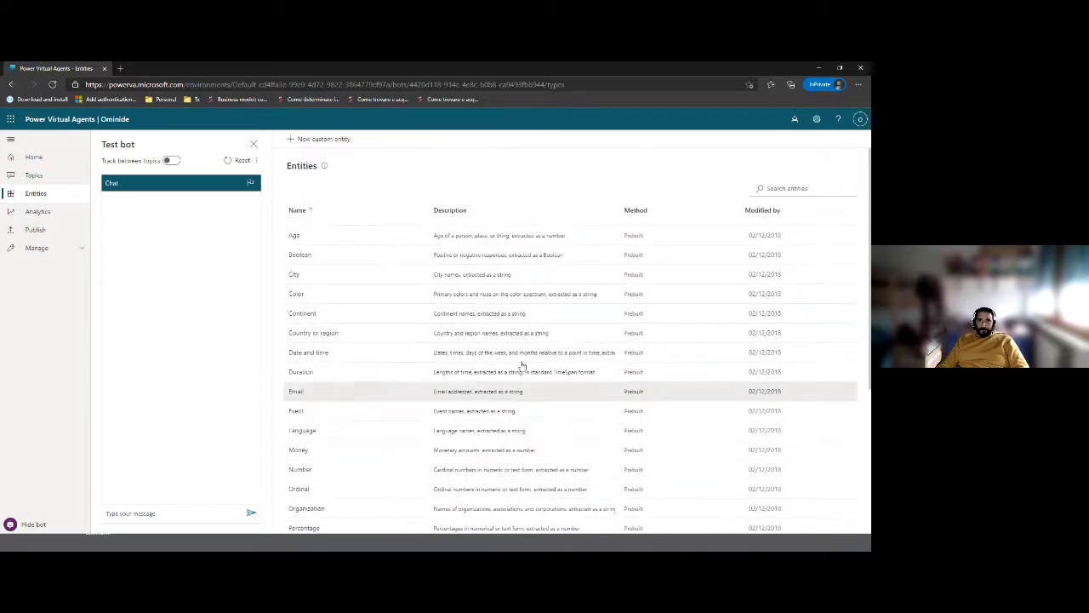
Step: View the Analytics summary and open the detail of the Riassegnazione topic from the escalation rate drivers, returning to the summary
{"action": "left_click", "coordinate": [42, 213]}
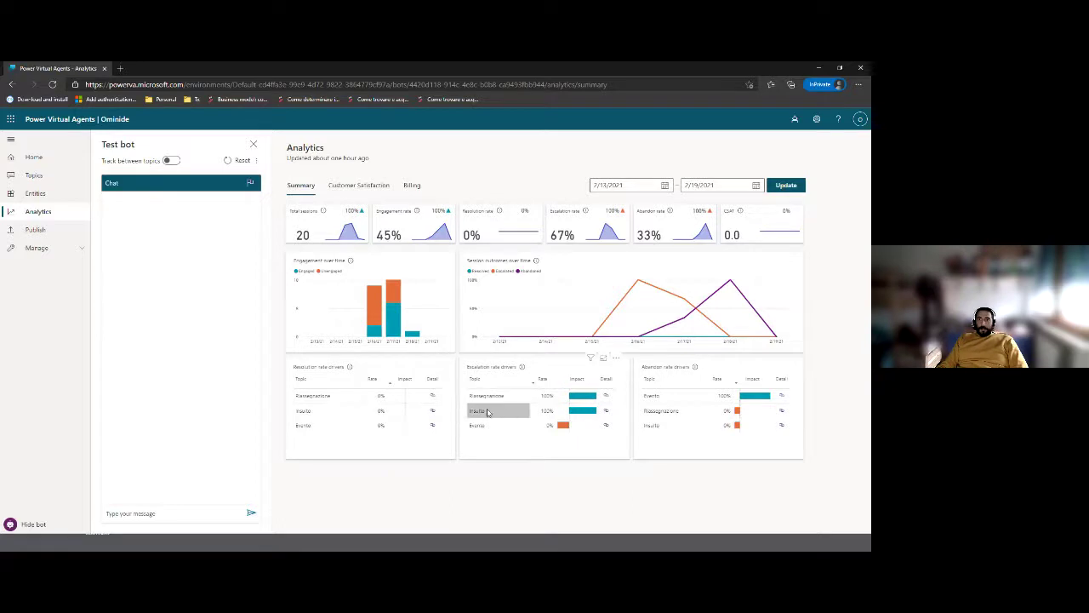
{"action": "left_click", "coordinate": [606, 399]}
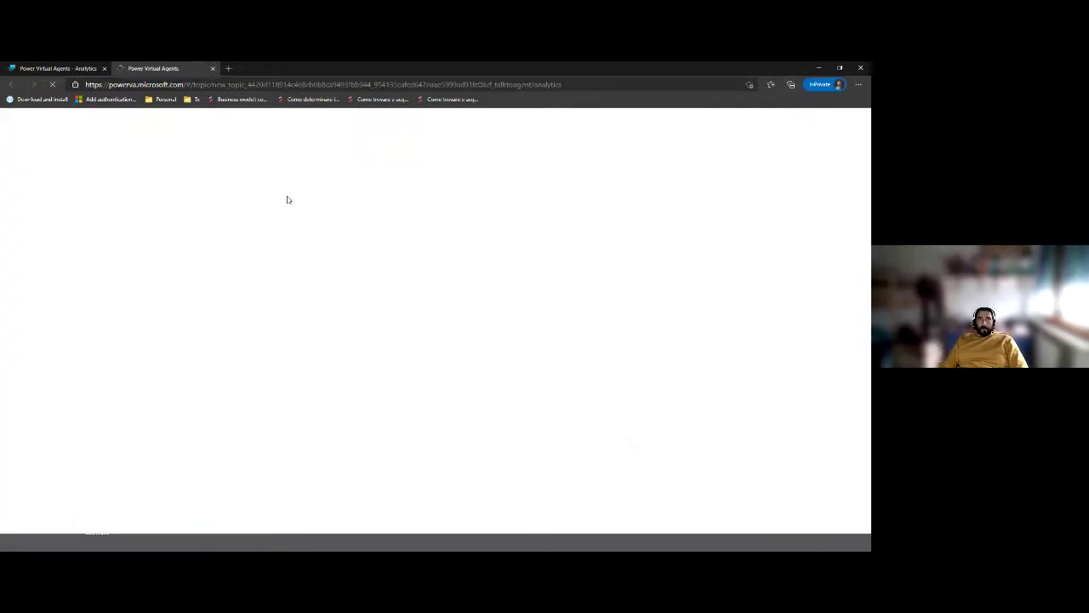
{"action": "left_click", "coordinate": [68, 69]}
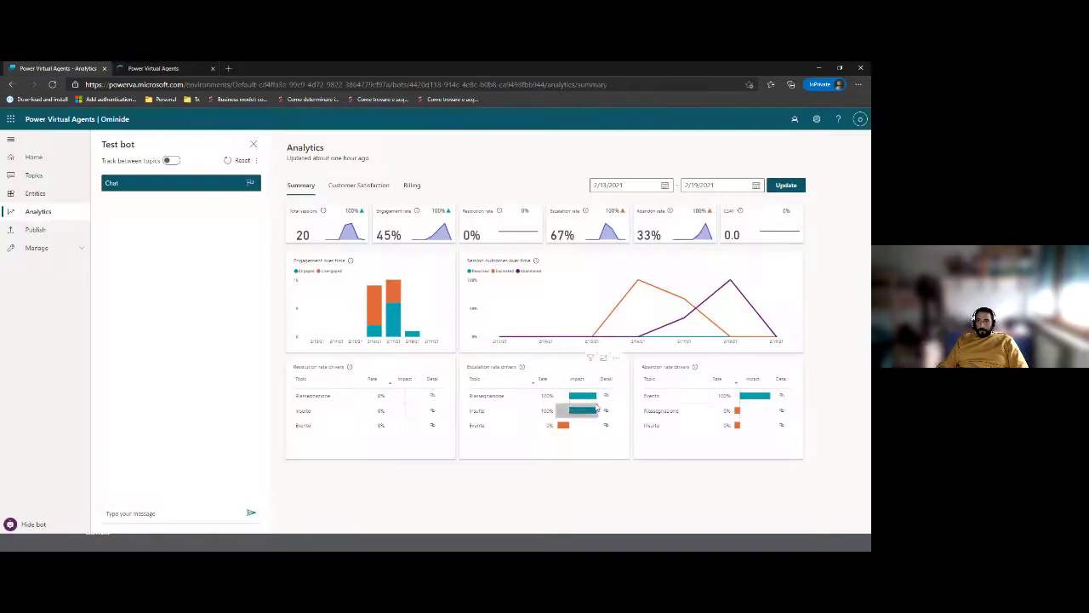
{"action": "left_click", "coordinate": [170, 74]}
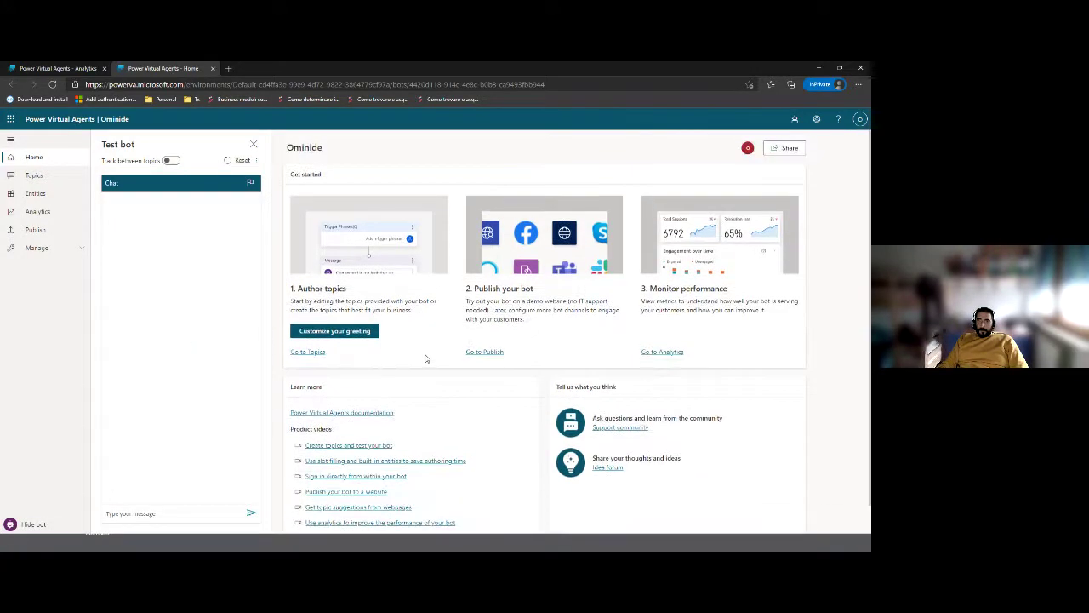
{"action": "scroll", "coordinate": [413, 347], "scroll_direction": "down", "scroll_amount": 1}
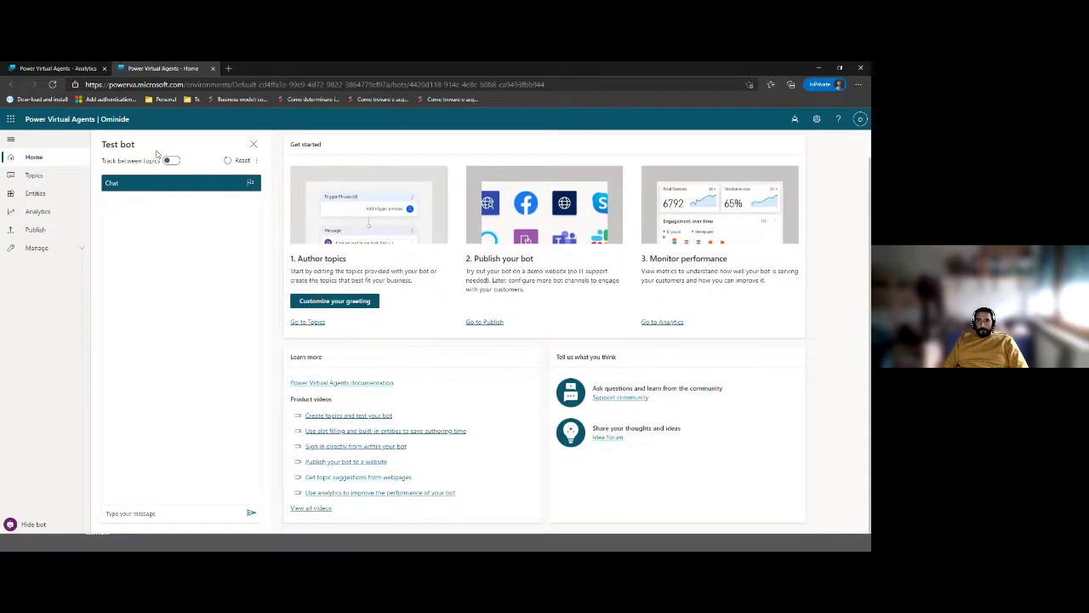
{"action": "left_click", "coordinate": [82, 73]}
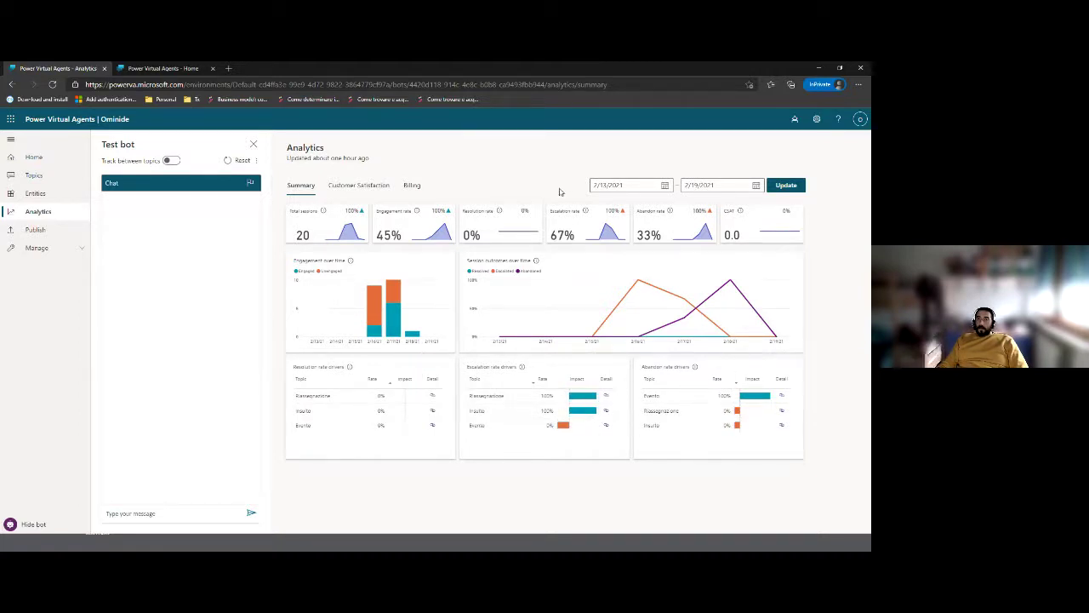
Step: Look through the Customer Satisfaction, Sessions and Billing analytics, and return to the analytics summary
{"action": "left_click", "coordinate": [356, 187]}
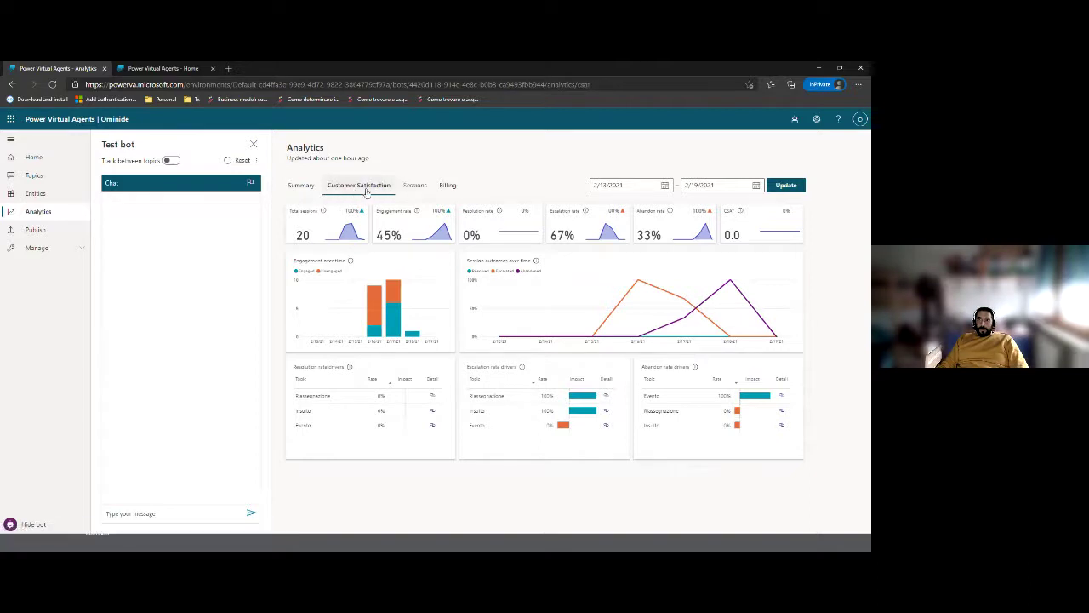
{"action": "left_click", "coordinate": [416, 186]}
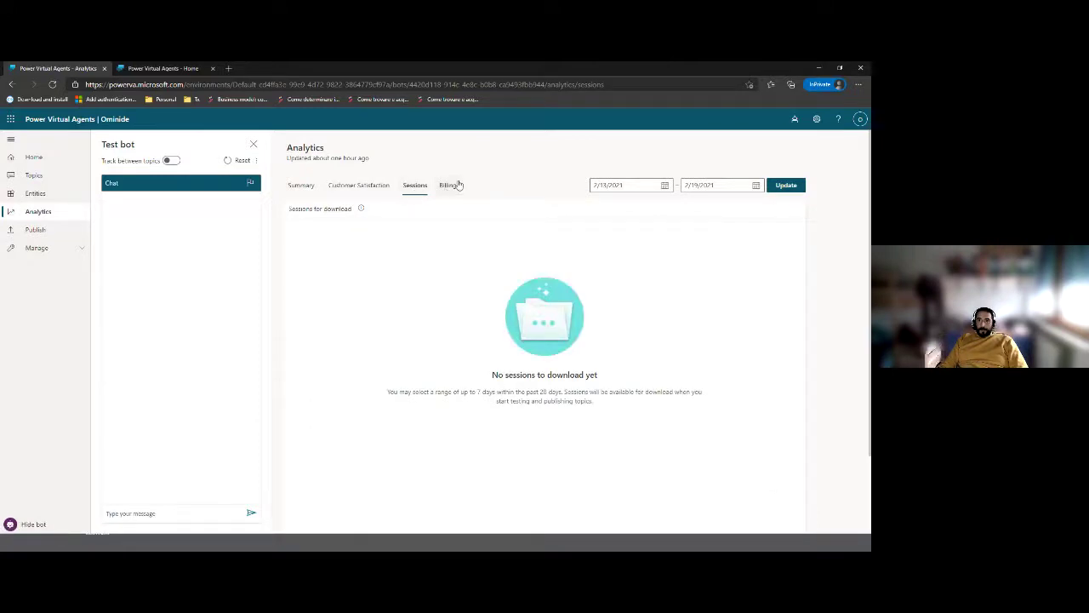
{"action": "left_click", "coordinate": [450, 187]}
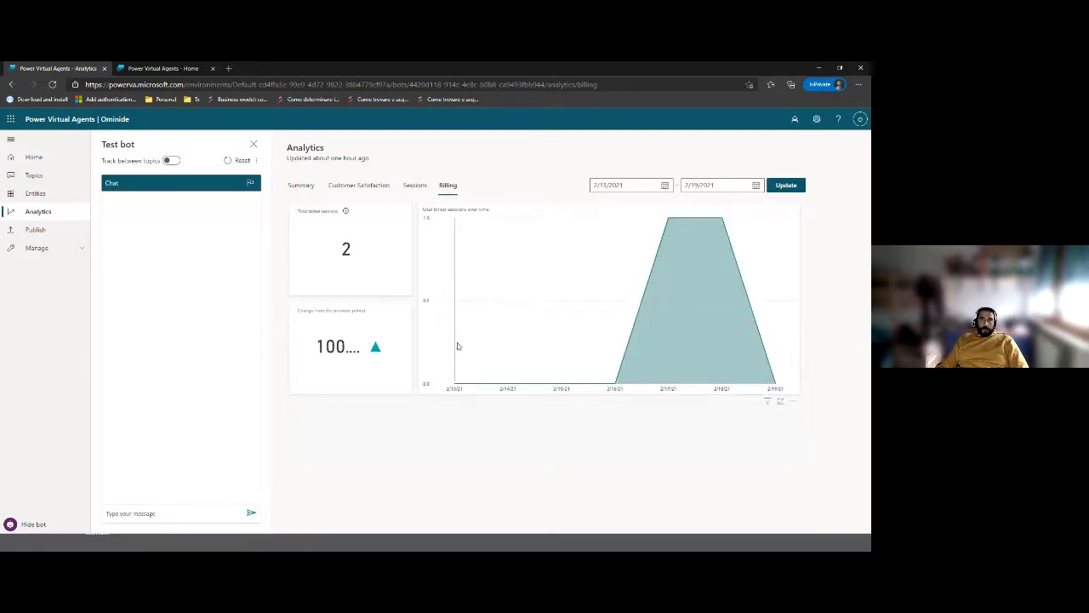
{"action": "left_click", "coordinate": [294, 188]}
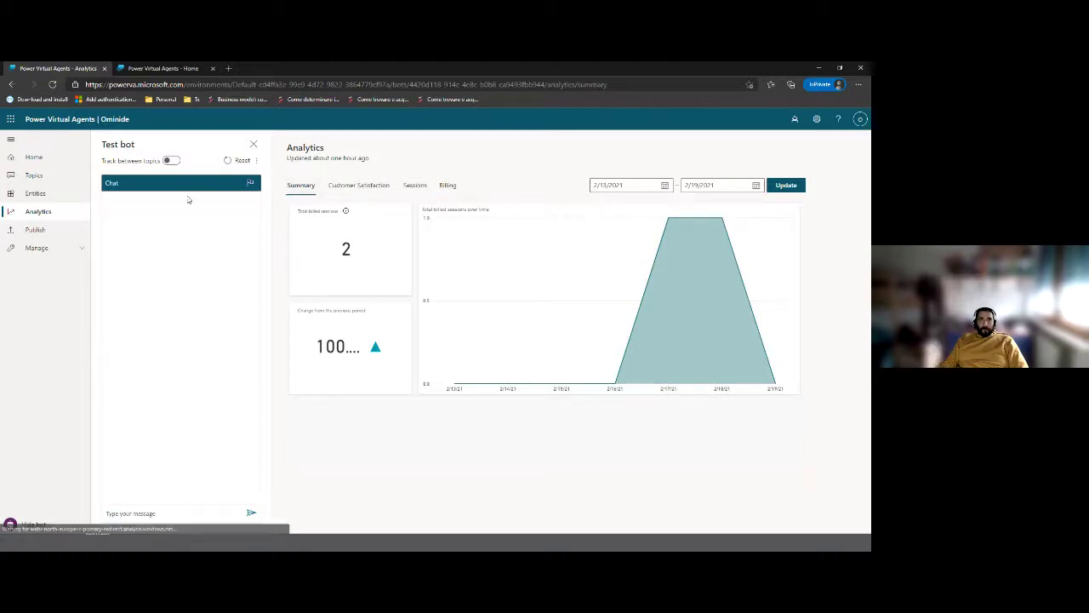
Step: View the bot's publishing page and bring up the prompt for publishing the latest content, dismissing it without publishing
{"action": "left_click", "coordinate": [36, 231]}
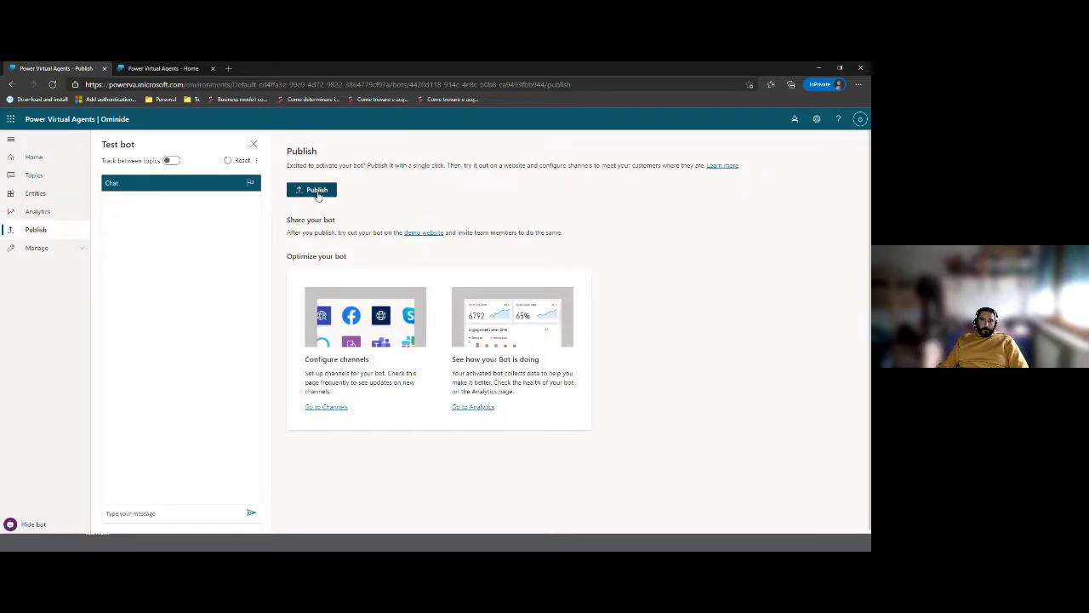
{"action": "left_click", "coordinate": [313, 192]}
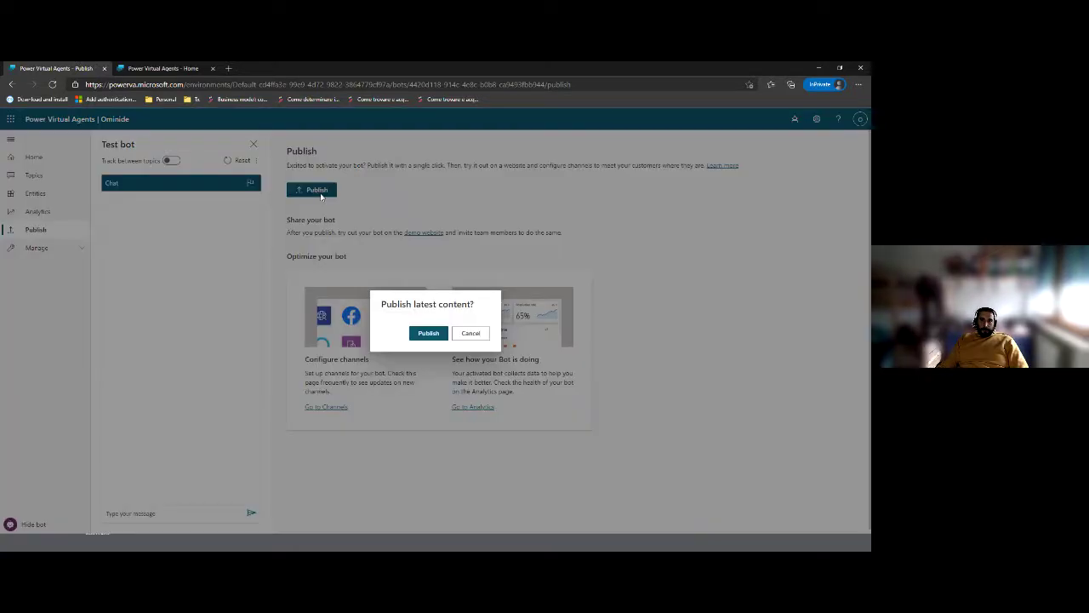
{"action": "left_click", "coordinate": [473, 332]}
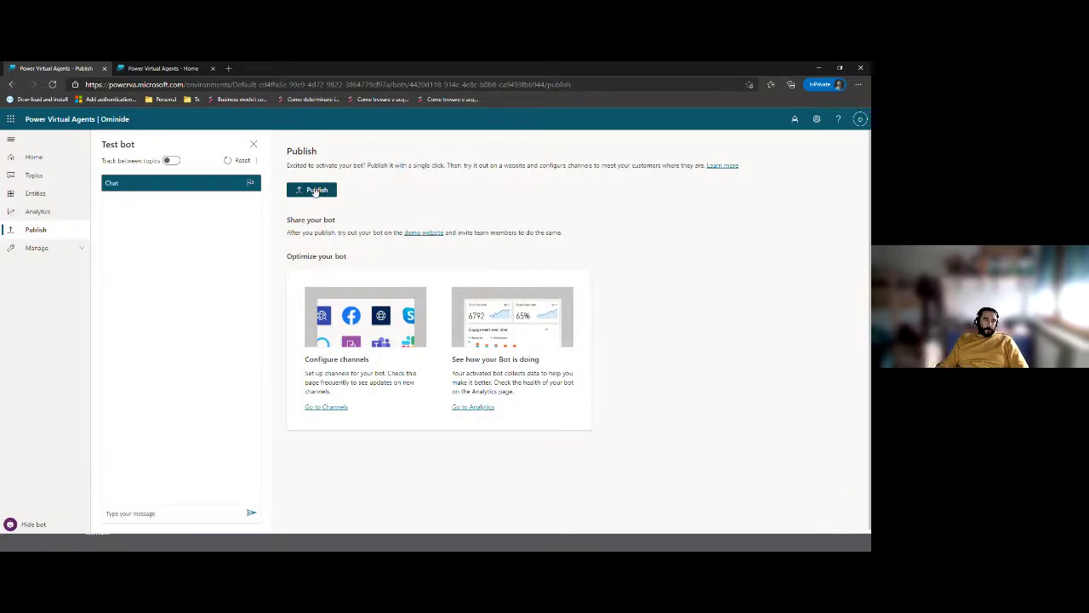
Step: View the bot's management details and highlight its name without changing it
{"action": "left_click", "coordinate": [38, 248]}
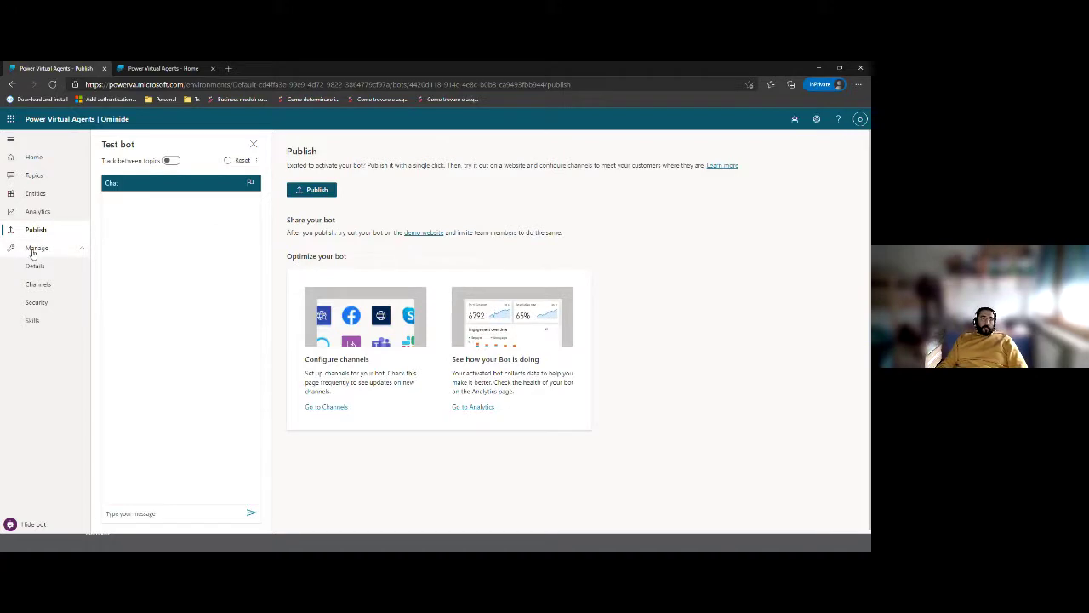
{"action": "left_click", "coordinate": [34, 266]}
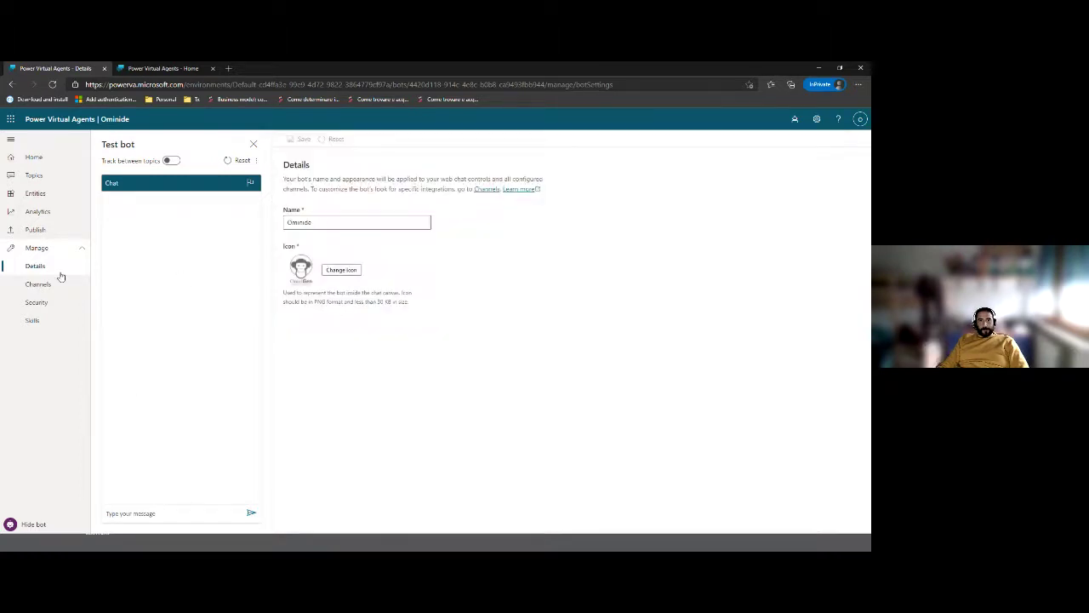
{"action": "left_click", "coordinate": [300, 224]}
{"action": "double_click", "coordinate": [298, 225]}
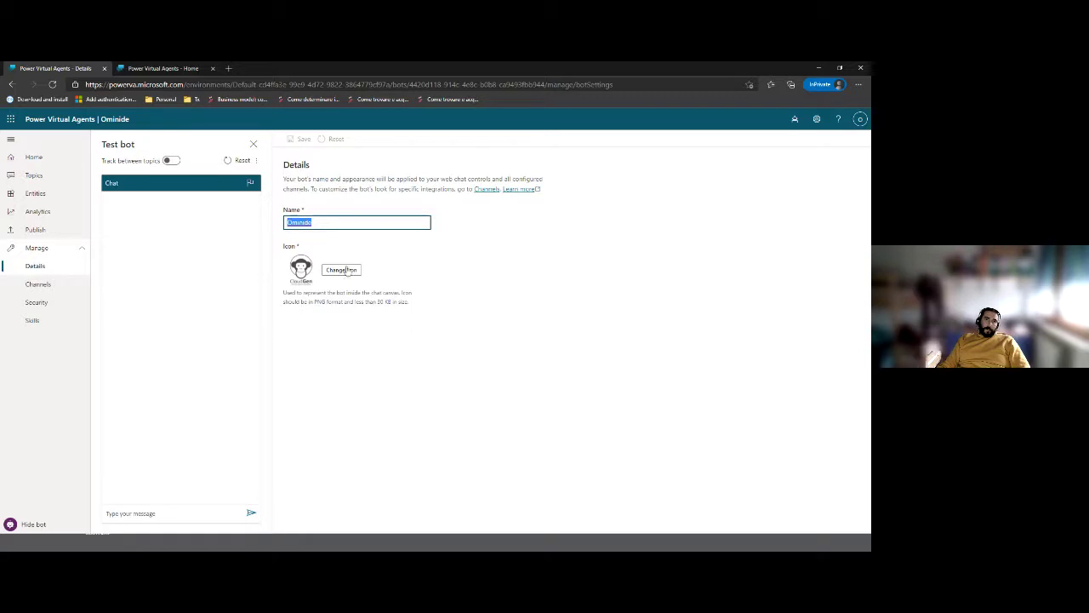
Step: Examine the channels available for connecting the bot, from Microsoft Teams to Email
{"action": "left_click", "coordinate": [44, 288]}
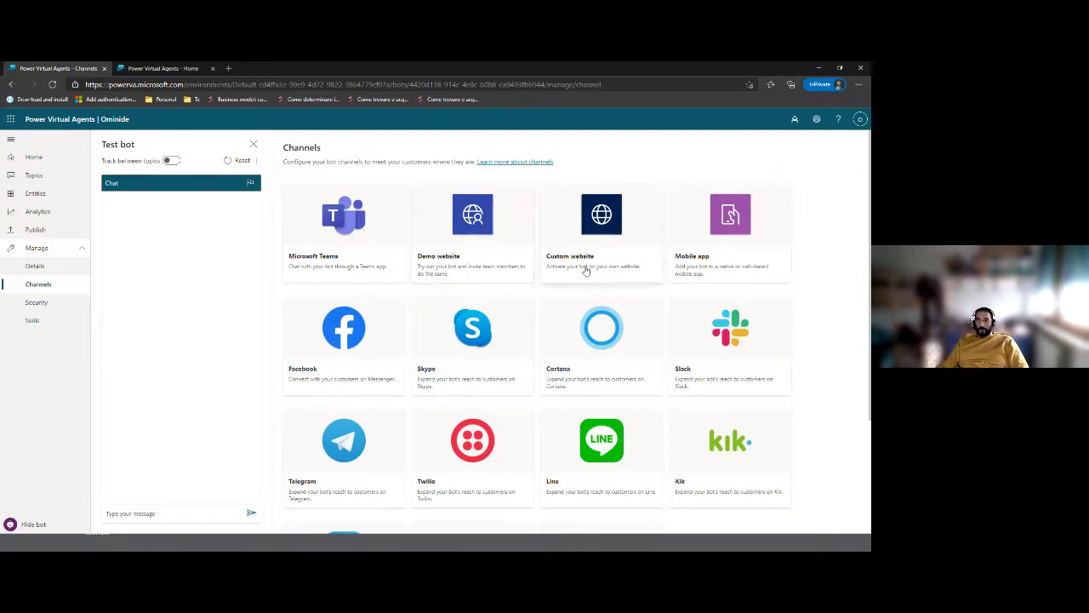
{"action": "scroll", "coordinate": [720, 289], "scroll_direction": "down", "scroll_amount": 1}
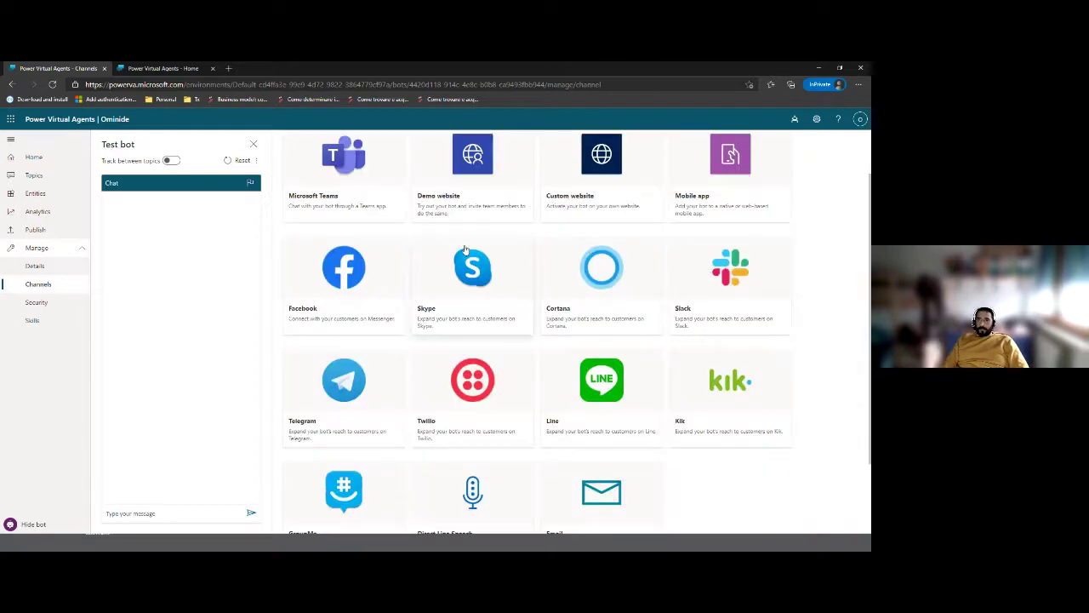
{"action": "scroll", "coordinate": [545, 372], "scroll_direction": "down", "scroll_amount": 2}
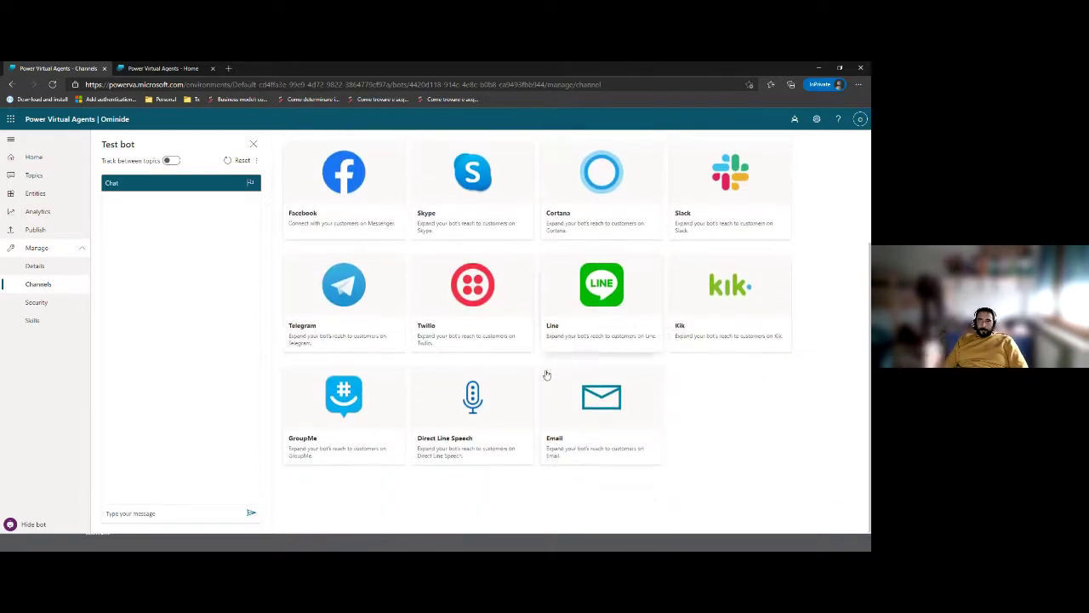
{"action": "scroll", "coordinate": [547, 374], "scroll_direction": "up", "scroll_amount": 2}
{"action": "scroll", "coordinate": [546, 375], "scroll_direction": "up", "scroll_amount": 1}
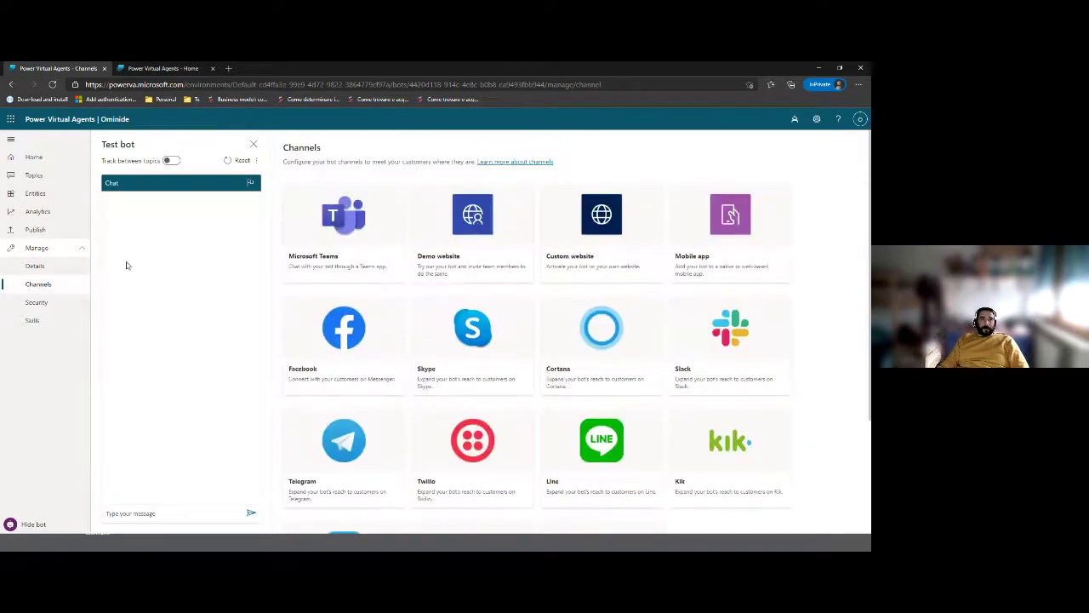
Step: View the bot's security options, opening and closing the Web channel security settings
{"action": "left_click", "coordinate": [40, 307]}
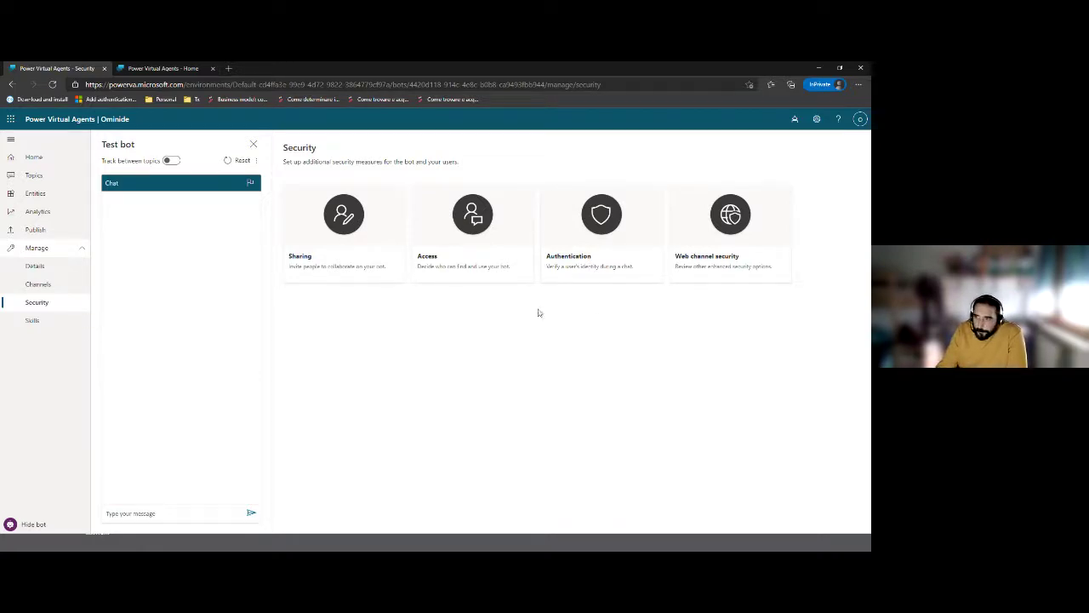
{"action": "left_click", "coordinate": [730, 253]}
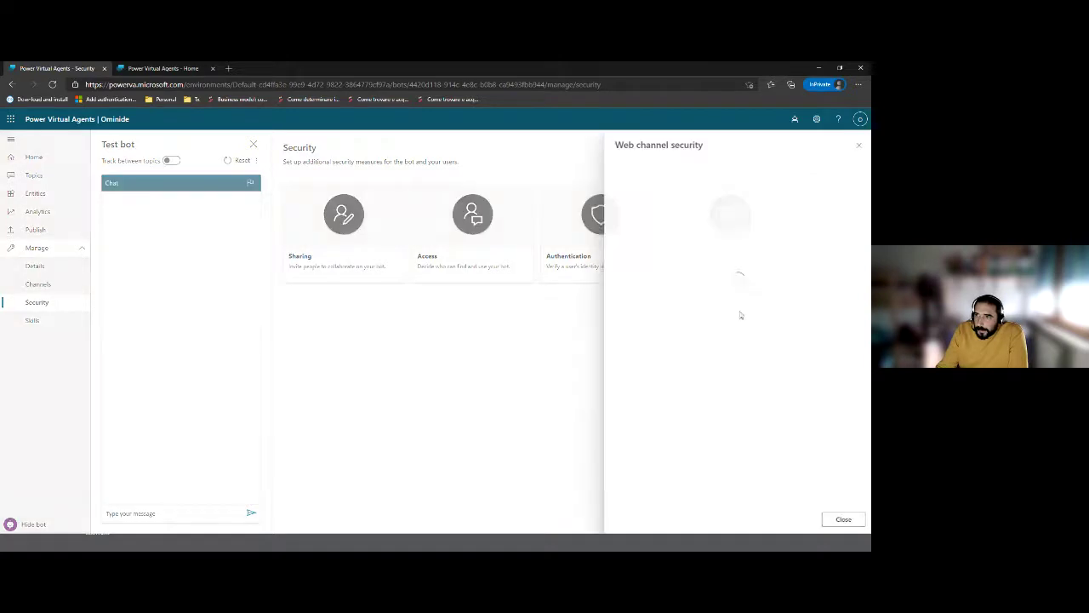
{"action": "left_click", "coordinate": [859, 148]}
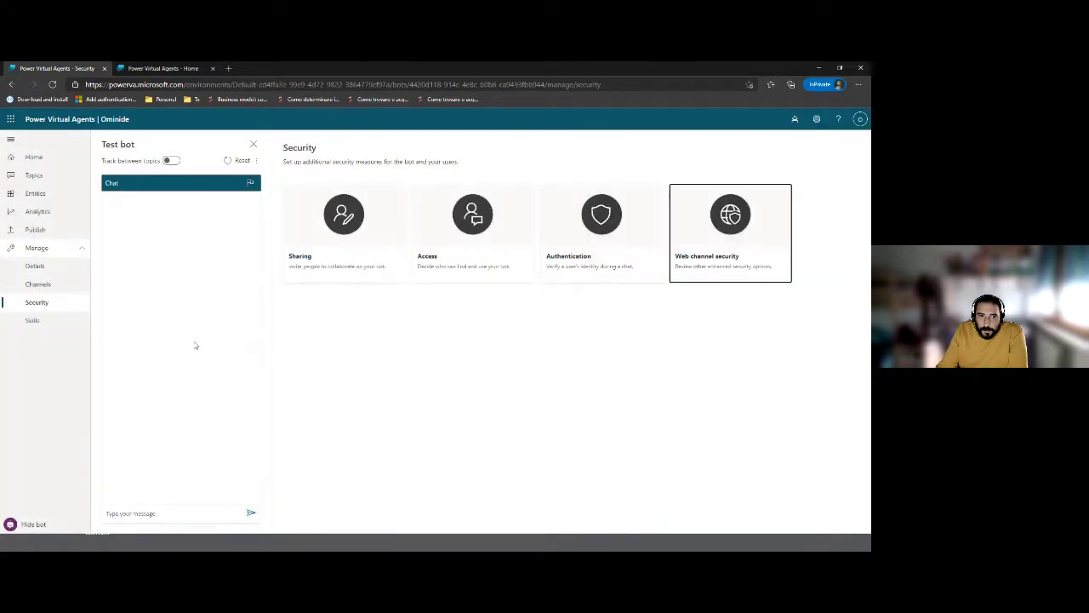
Step: View the bot's Skills page and revisit its Security, Channels and Details pages
{"action": "left_click", "coordinate": [34, 321]}
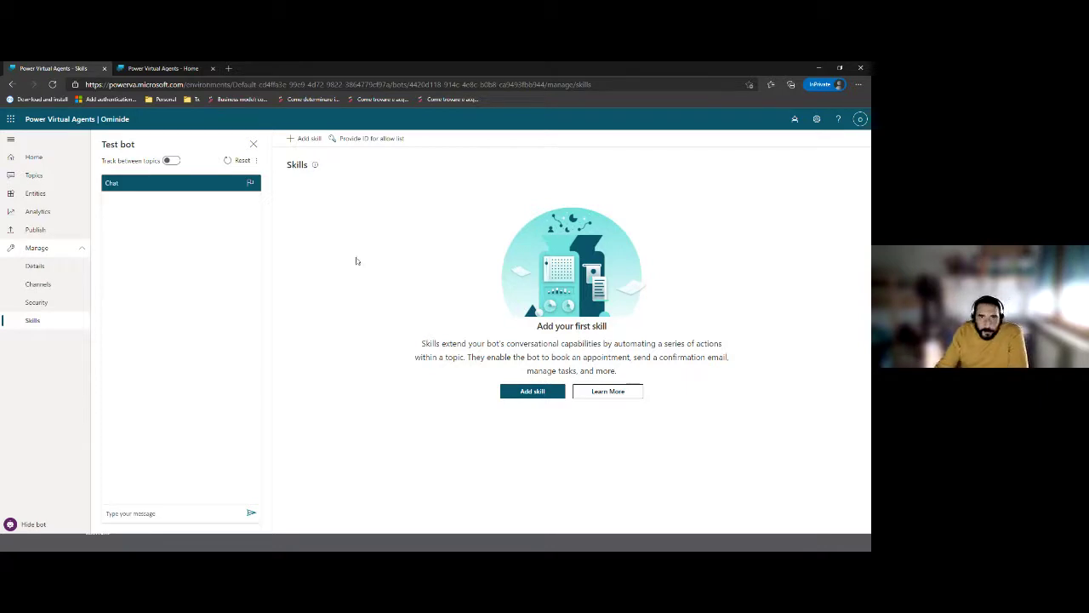
{"action": "left_click", "coordinate": [31, 159]}
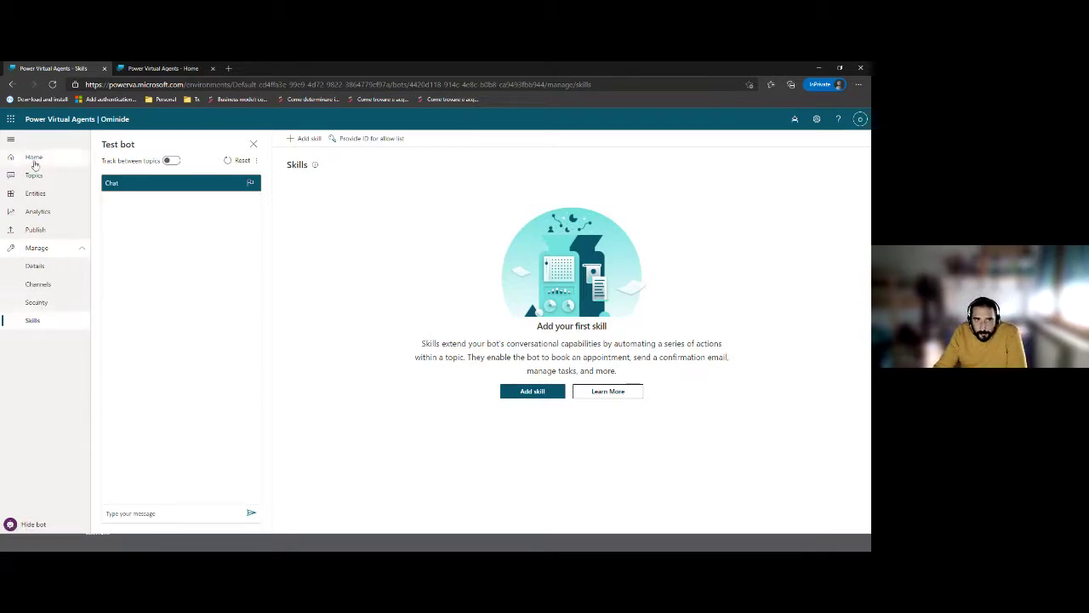
{"action": "left_click", "coordinate": [36, 303]}
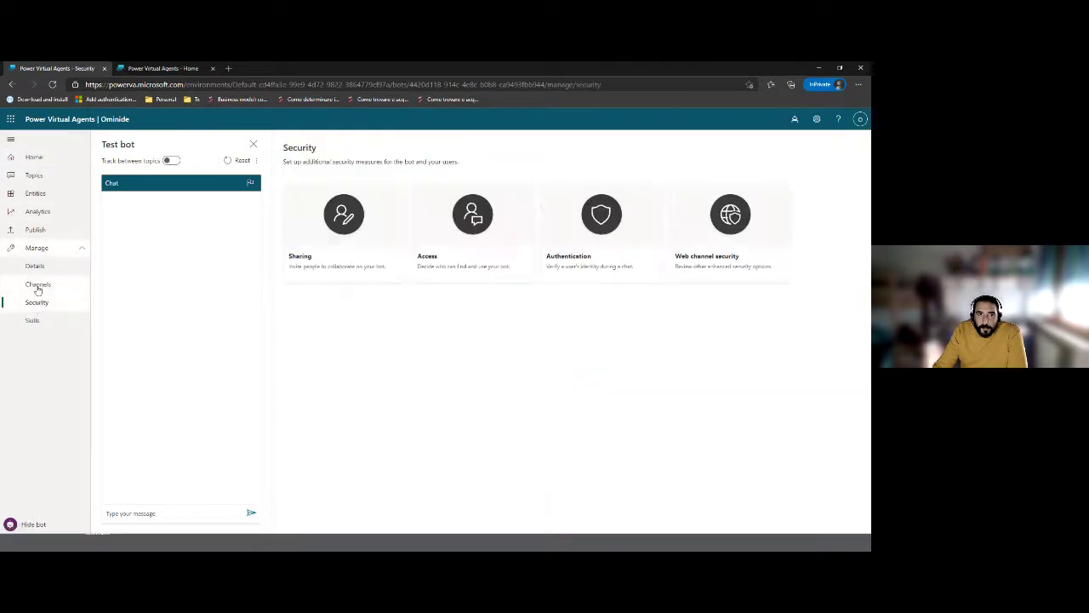
{"action": "left_click", "coordinate": [37, 288]}
{"action": "left_click", "coordinate": [40, 266]}
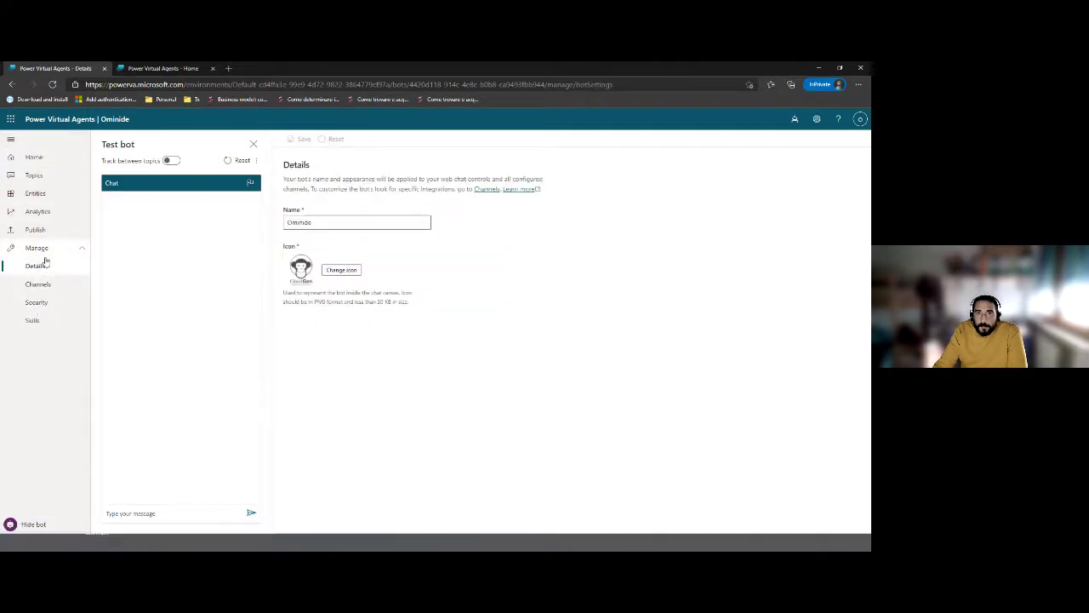
Step: View the Publish page and the topics list, preview the Evento topic's trigger phrases, and open its setup details
{"action": "left_click", "coordinate": [36, 229]}
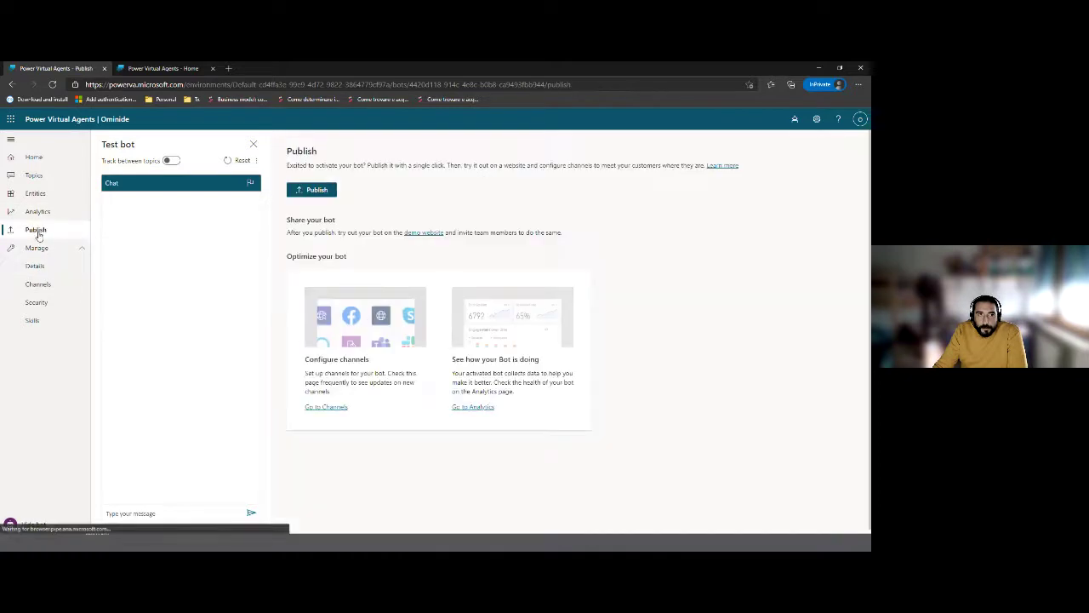
{"action": "left_click", "coordinate": [41, 177]}
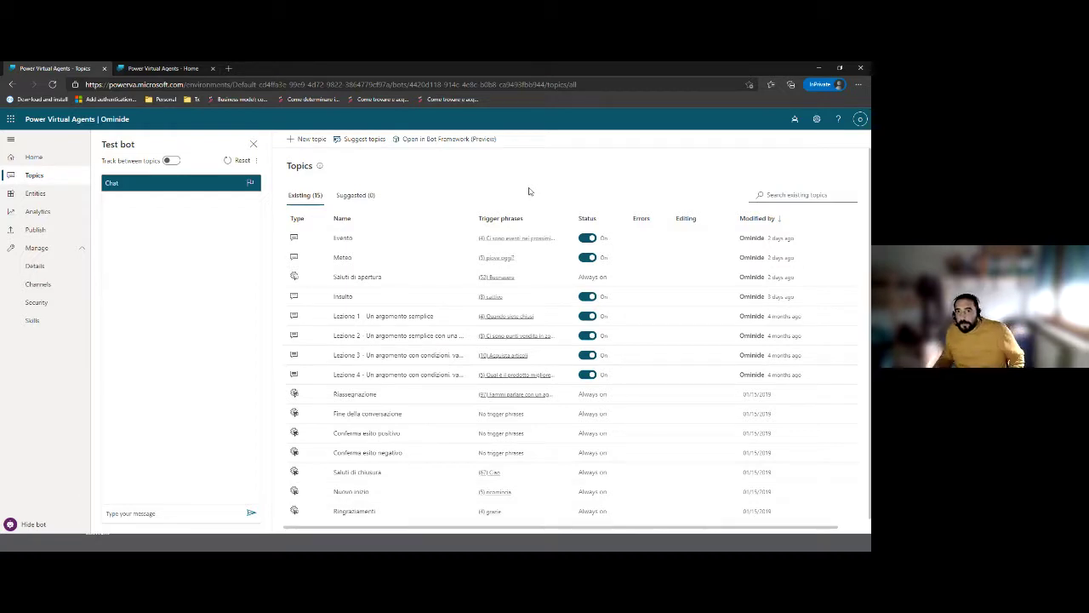
{"action": "left_click", "coordinate": [507, 242]}
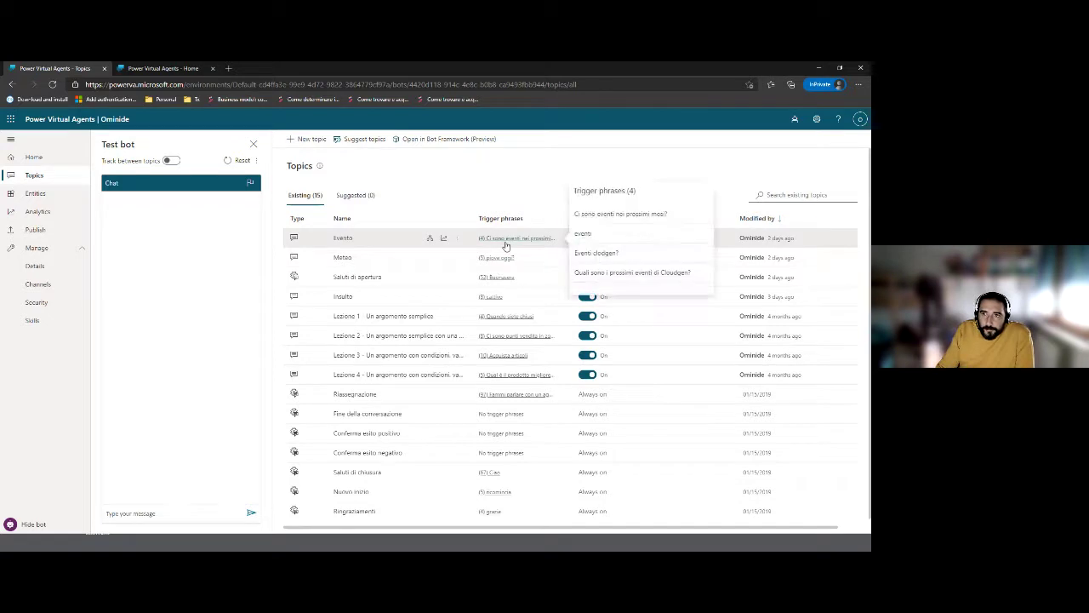
{"action": "left_click", "coordinate": [362, 241]}
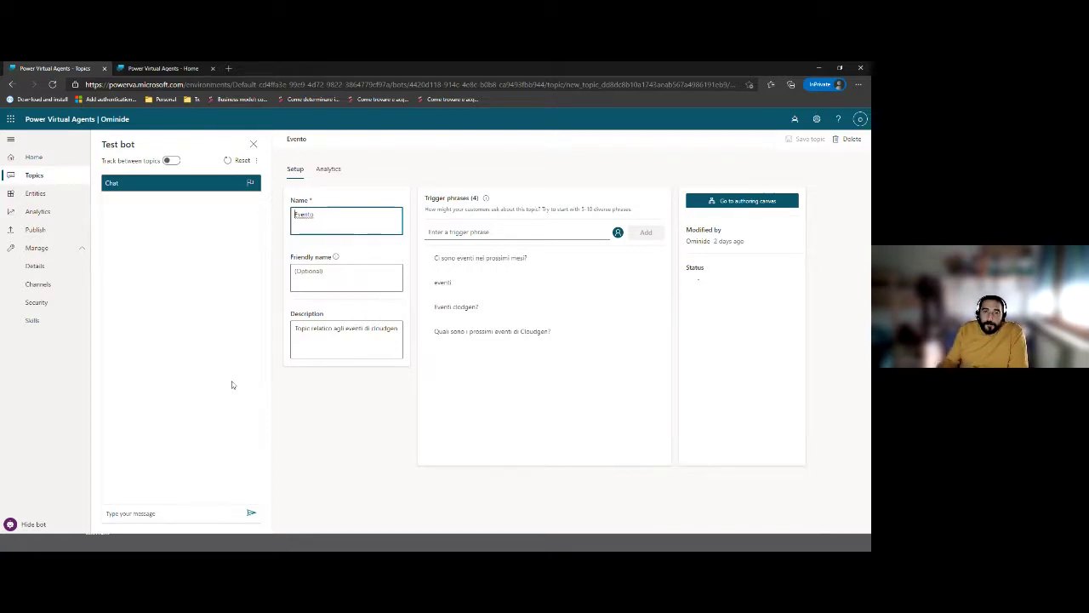
{"action": "mouse_move", "coordinate": [337, 259]}
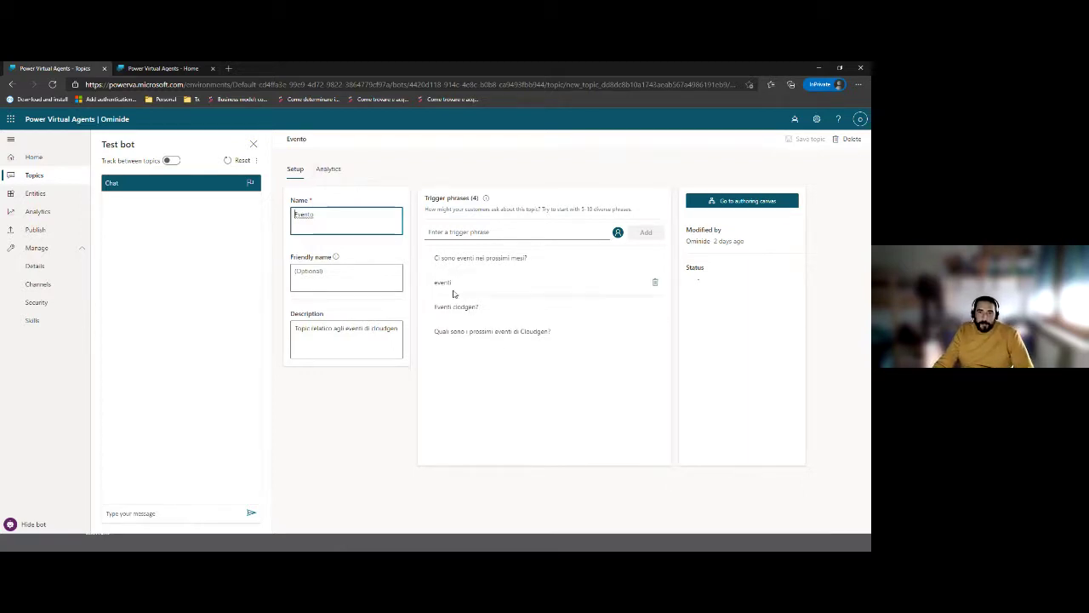
{"action": "left_click", "coordinate": [188, 513]}
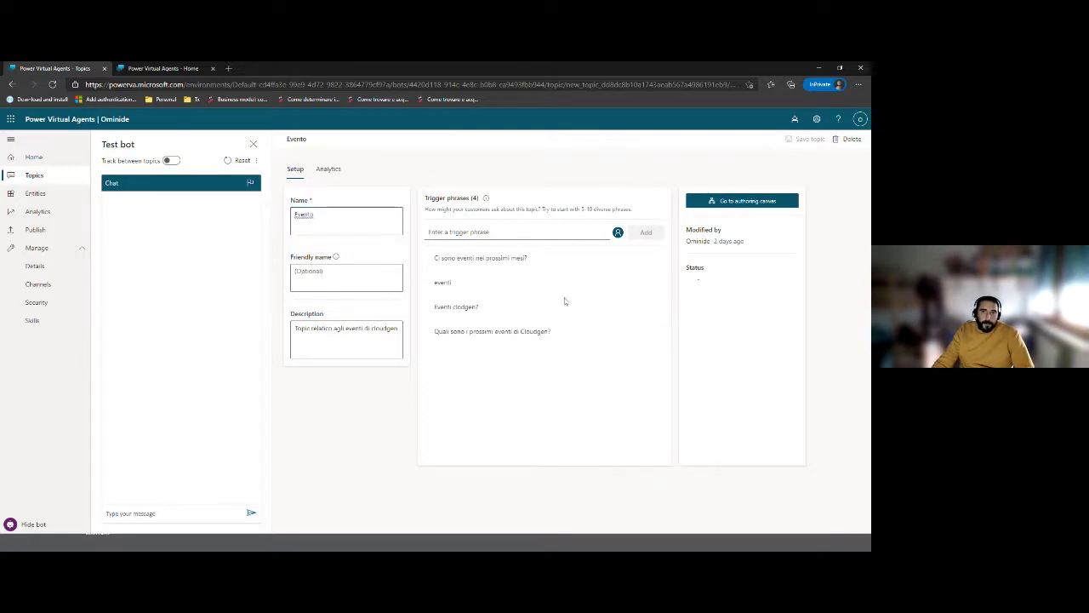
Step: Open the Evento topic's authoring canvas and examine its flow from the trigger phrases to the redirect and agent transfer nodes
{"action": "left_click", "coordinate": [731, 204]}
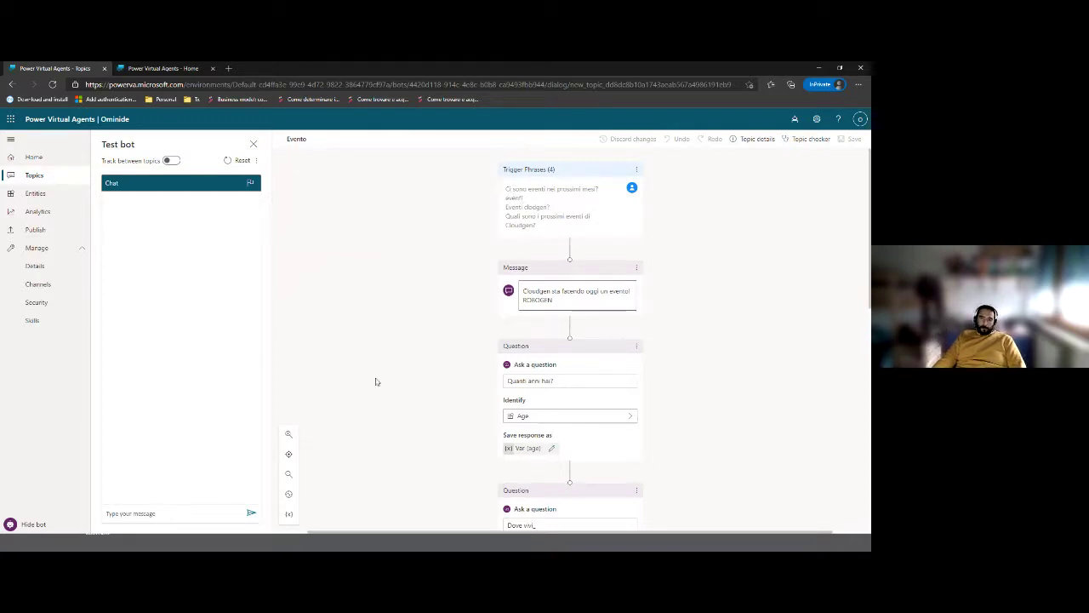
{"action": "scroll", "coordinate": [432, 399], "scroll_direction": "down", "scroll_amount": 1}
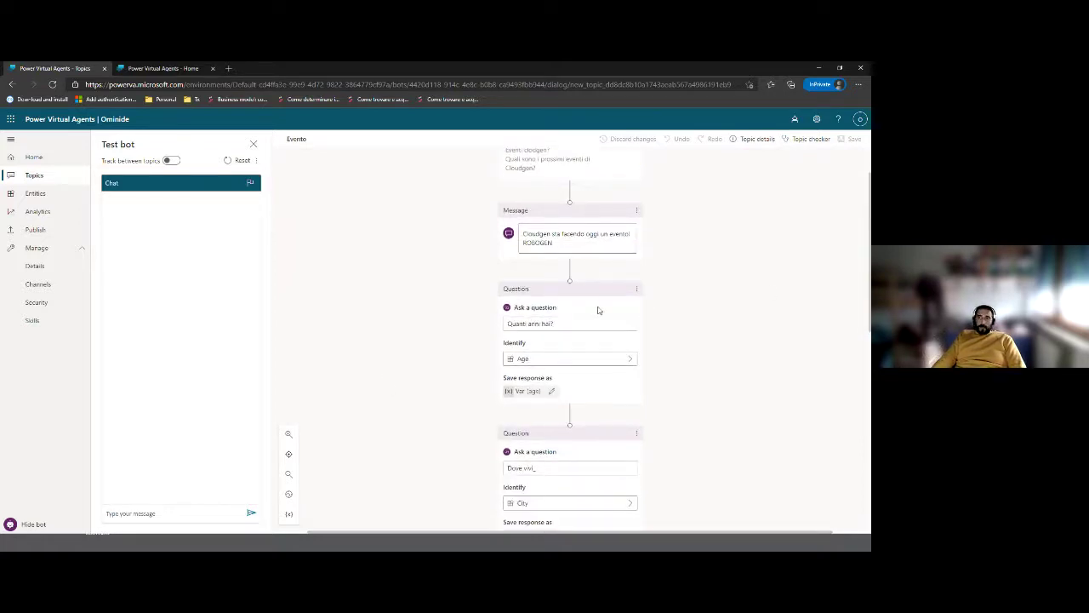
{"action": "scroll", "coordinate": [598, 311], "scroll_direction": "down", "scroll_amount": 1}
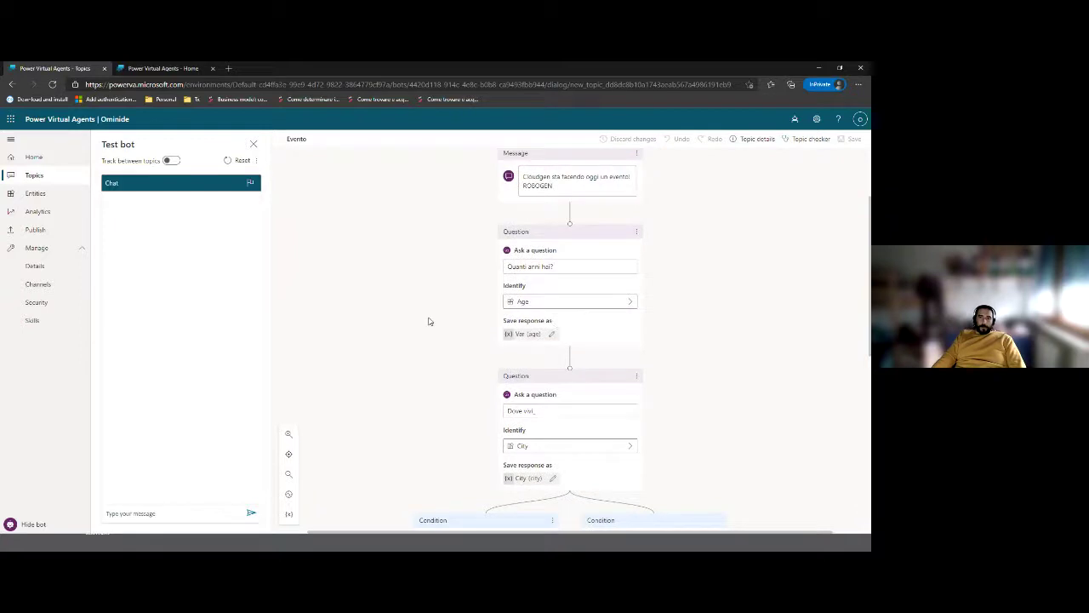
{"action": "scroll", "coordinate": [429, 321], "scroll_direction": "down", "scroll_amount": 7}
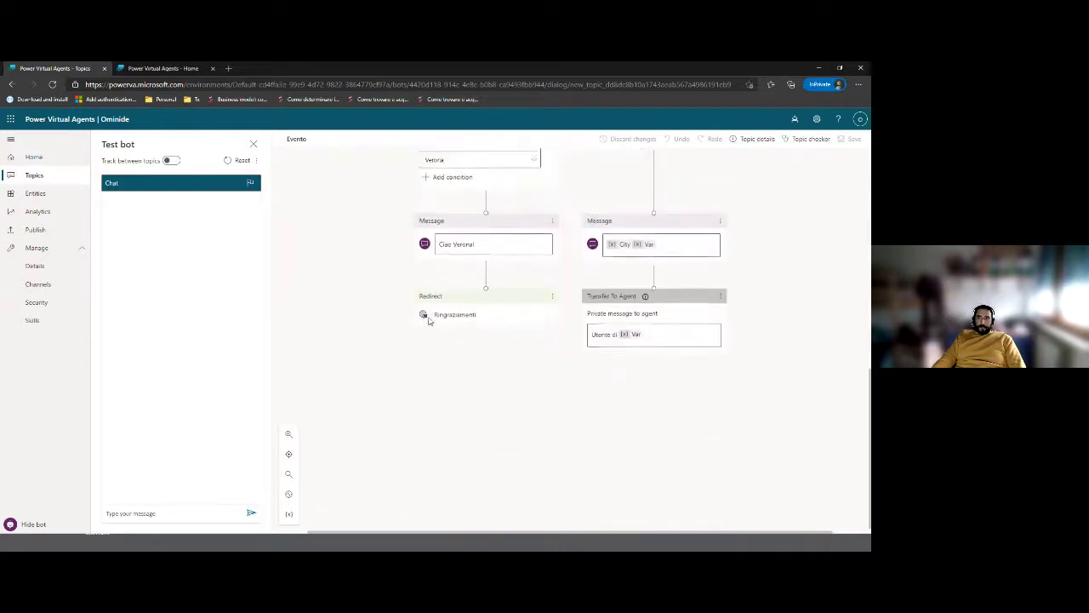
{"action": "scroll", "coordinate": [429, 321], "scroll_direction": "up", "scroll_amount": 15}
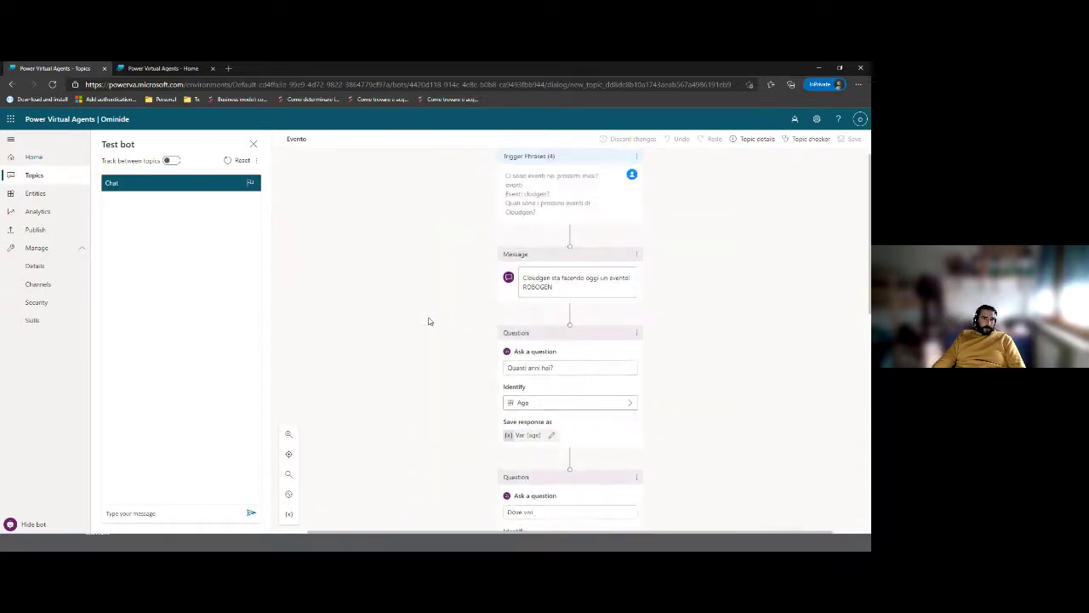
{"action": "scroll", "coordinate": [463, 300], "scroll_direction": "up", "scroll_amount": 1}
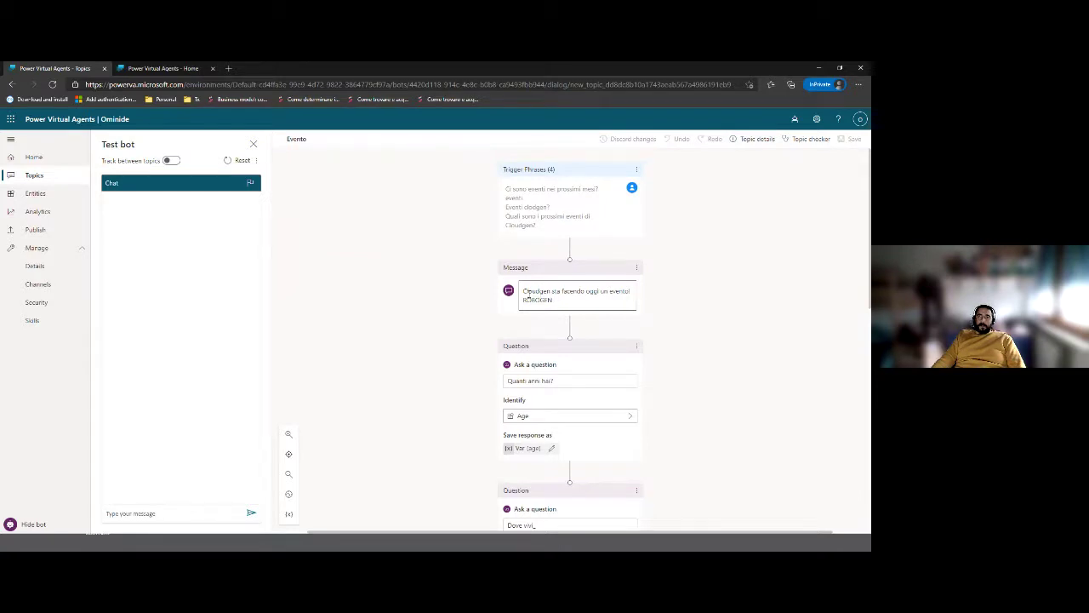
Step: Highlight the beginning of the Cloudgen event announcement in the first message node without changing it
{"action": "left_click_drag", "start_coordinate": [523, 291], "coordinate": [598, 293]}
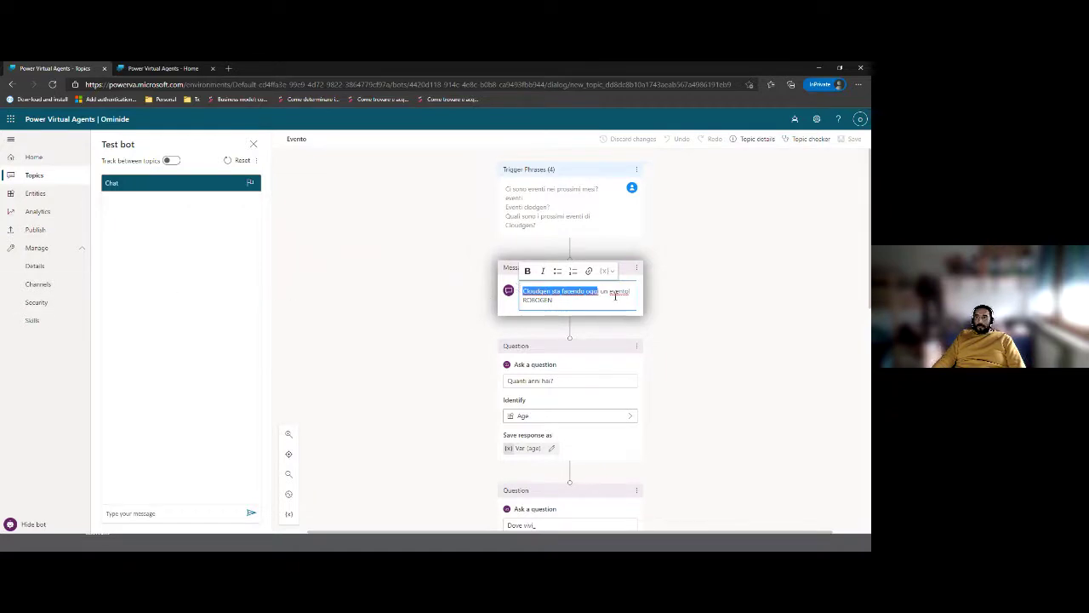
{"action": "left_click", "coordinate": [509, 290]}
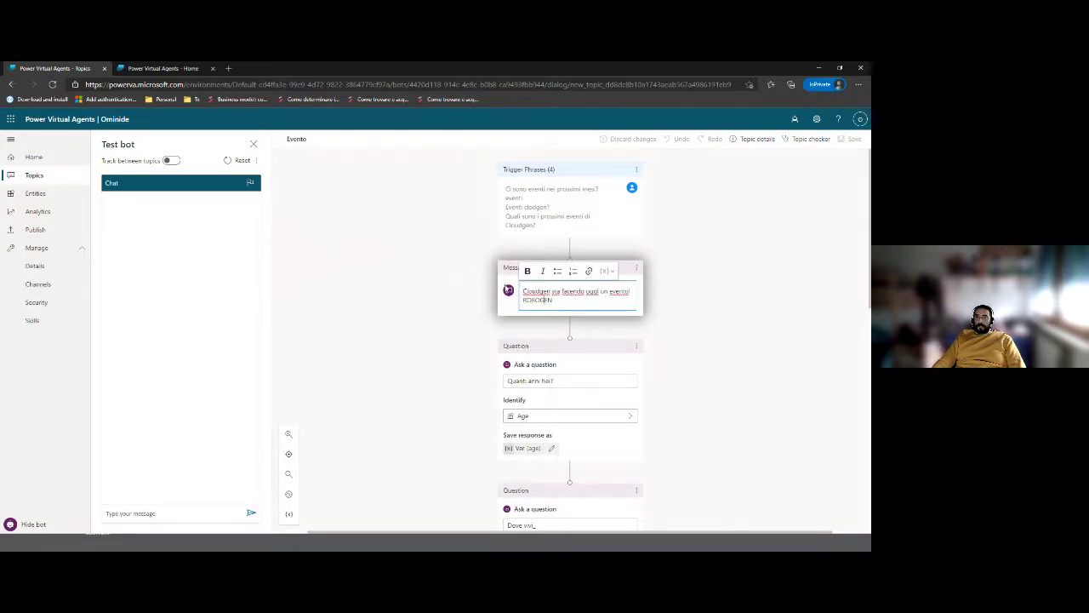
{"action": "left_click", "coordinate": [505, 267]}
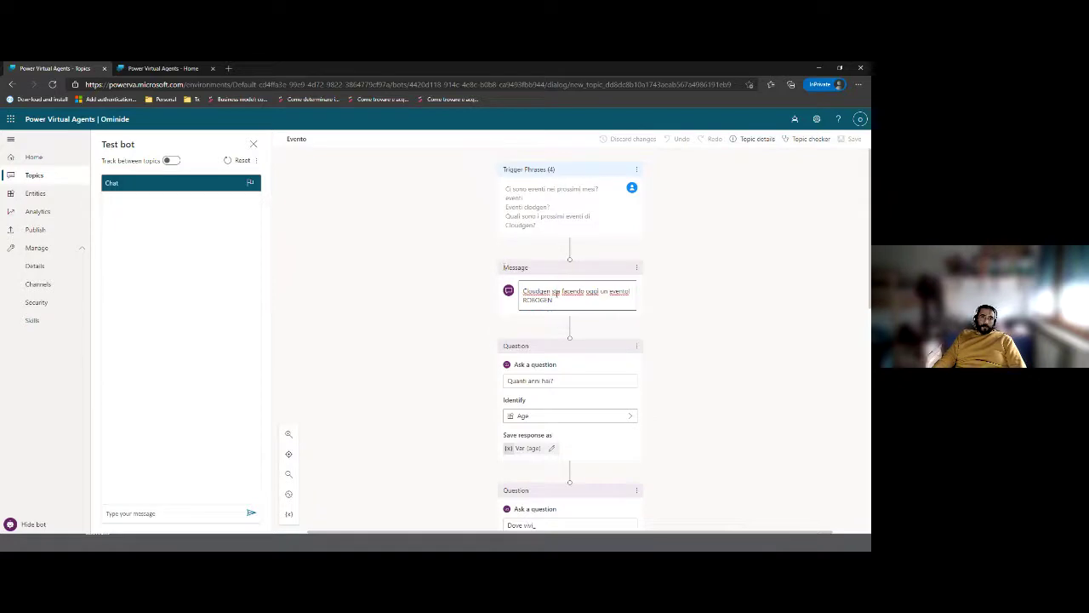
Step: Insert the question "Da dove vieni?" directly after the first message node and set it to identify City
{"action": "scroll", "coordinate": [556, 292], "scroll_direction": "down", "scroll_amount": 3}
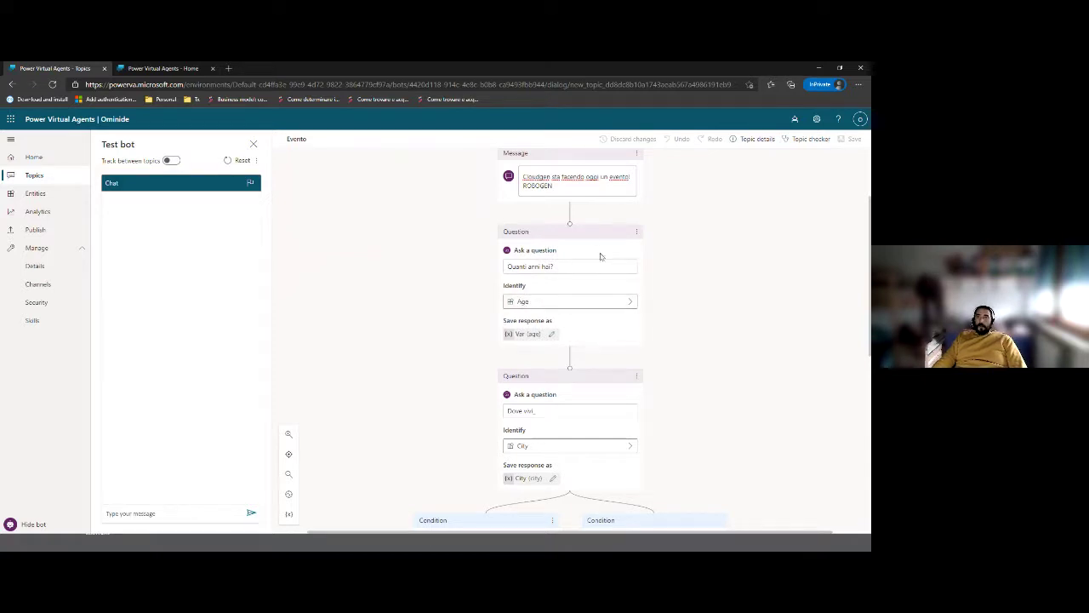
{"action": "left_click", "coordinate": [570, 213]}
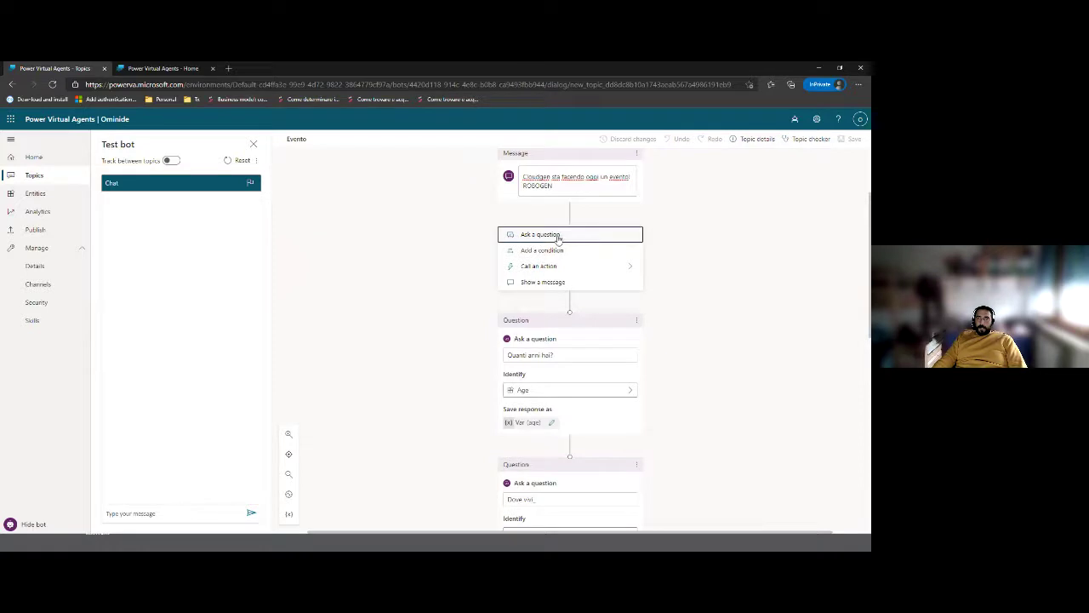
{"action": "left_click", "coordinate": [559, 235]}
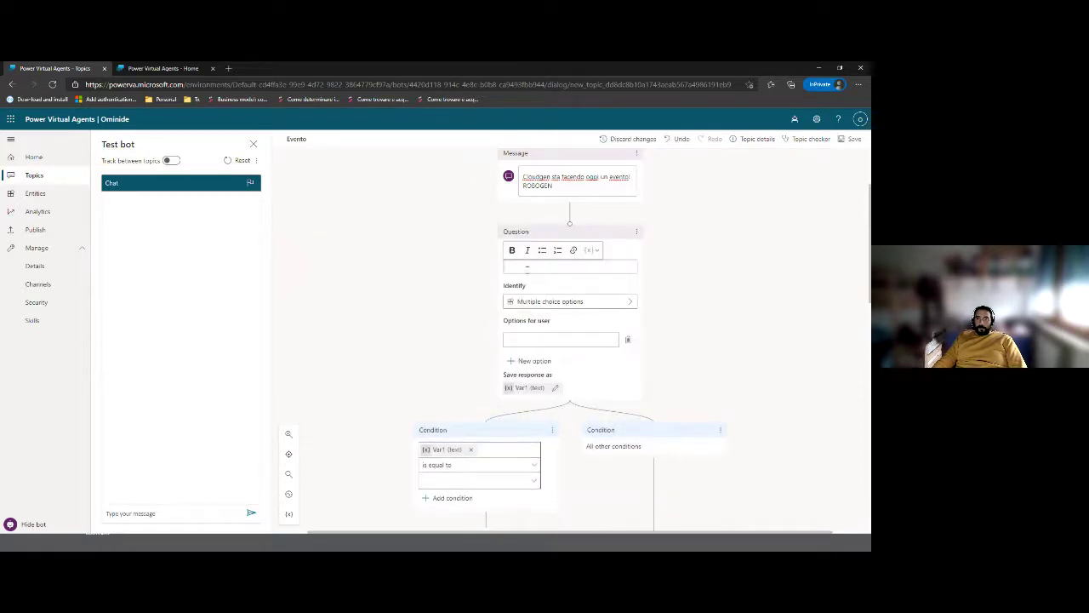
{"action": "scroll", "coordinate": [511, 290], "scroll_direction": "down", "scroll_amount": 1}
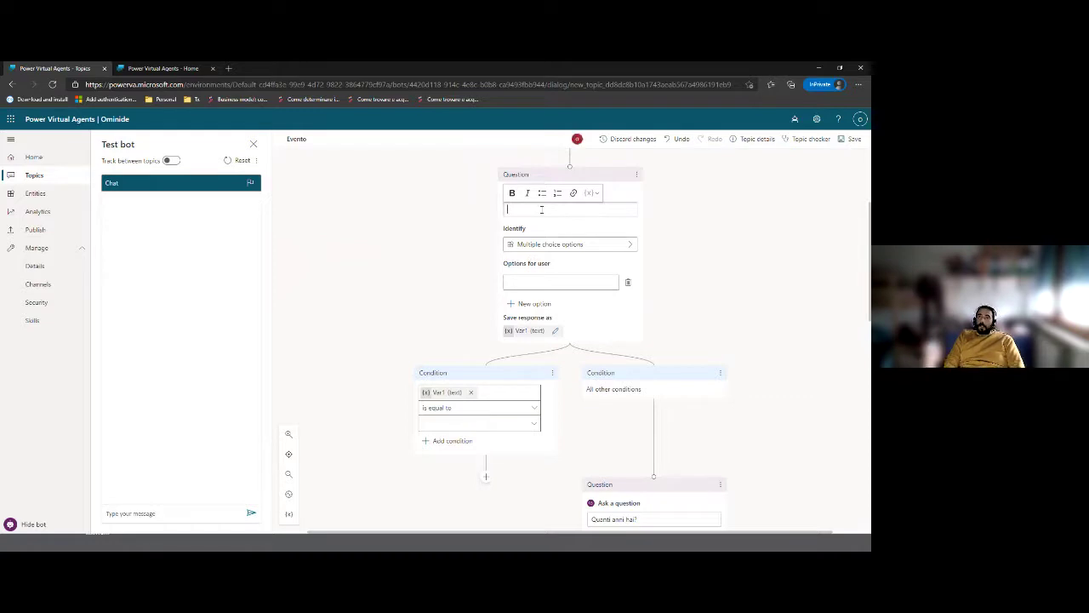
{"action": "left_click", "coordinate": [541, 209]}
{"action": "type", "text": "Da dov"}
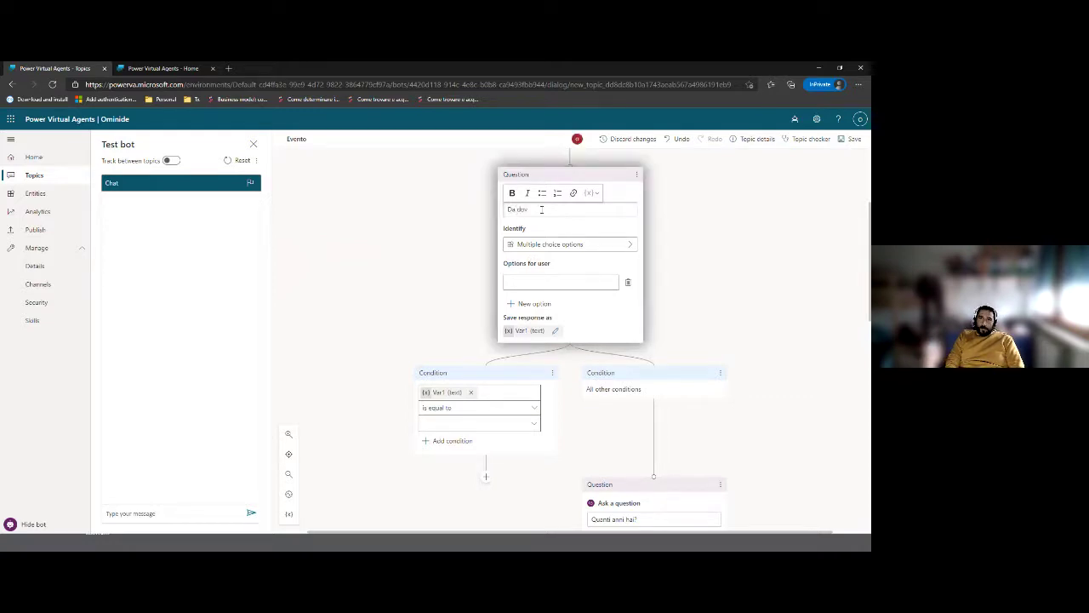
{"action": "type", "text": "e vie"}
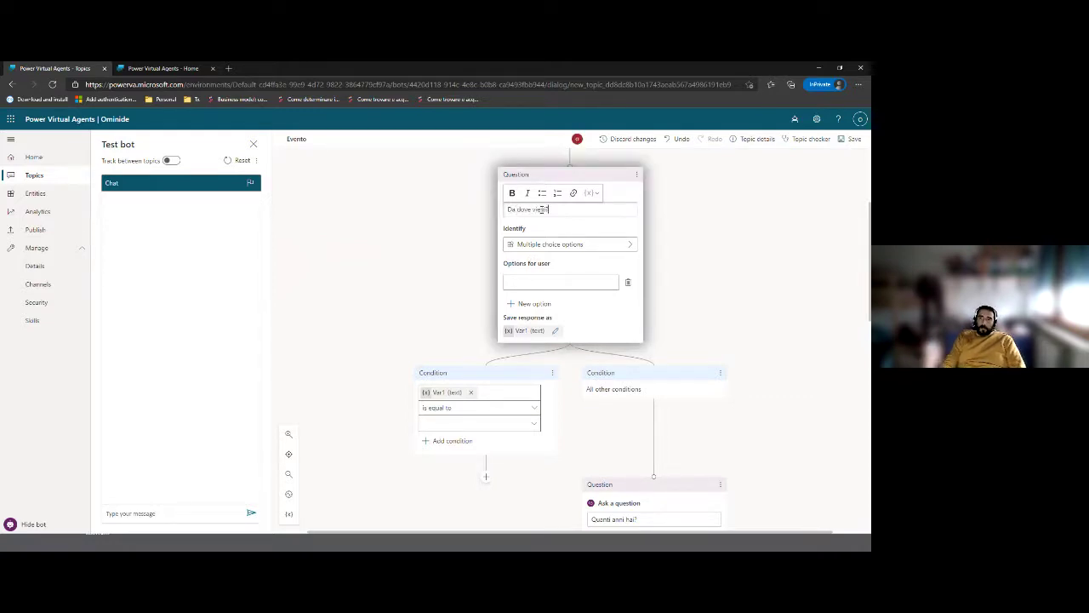
{"action": "type", "text": "ni?"}
{"action": "left_click", "coordinate": [554, 245]}
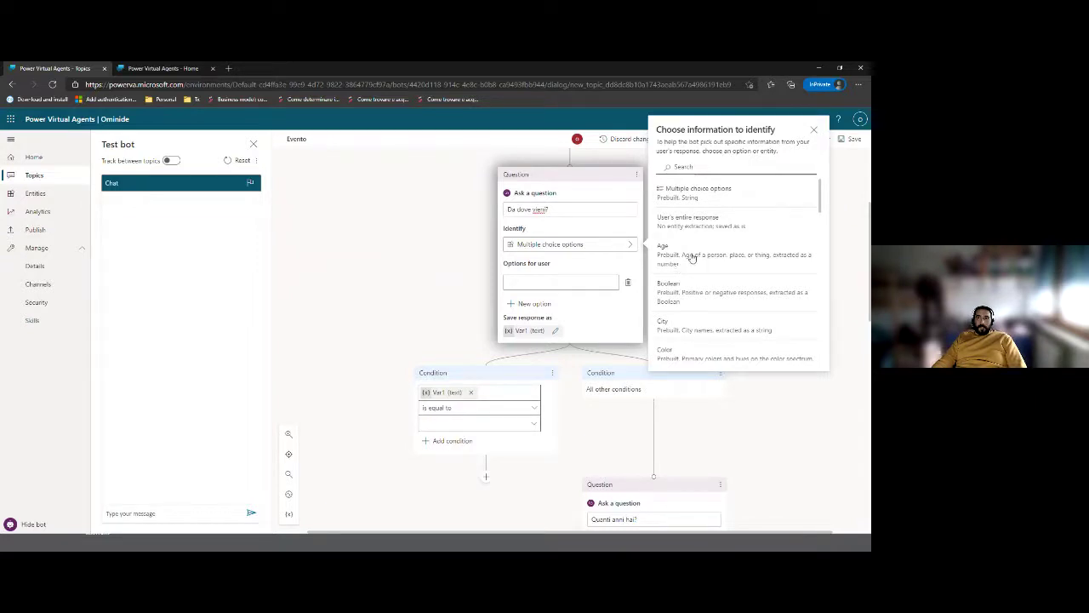
{"action": "left_click", "coordinate": [720, 332]}
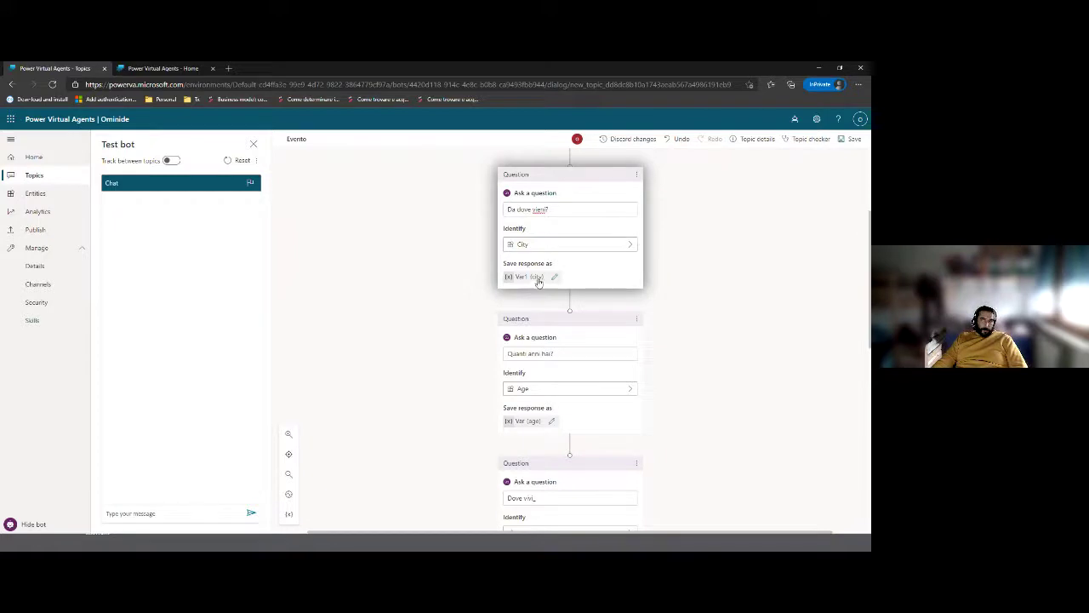
Step: Delete the "Da dove vieni?" question node from the Evento flow
{"action": "left_click", "coordinate": [638, 176]}
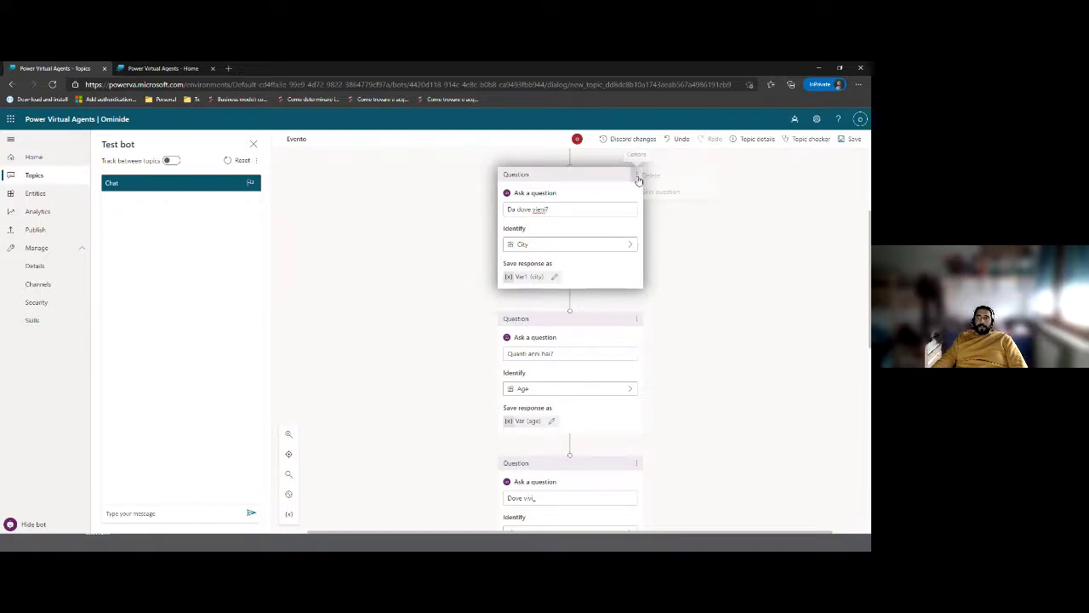
{"action": "left_click", "coordinate": [649, 175]}
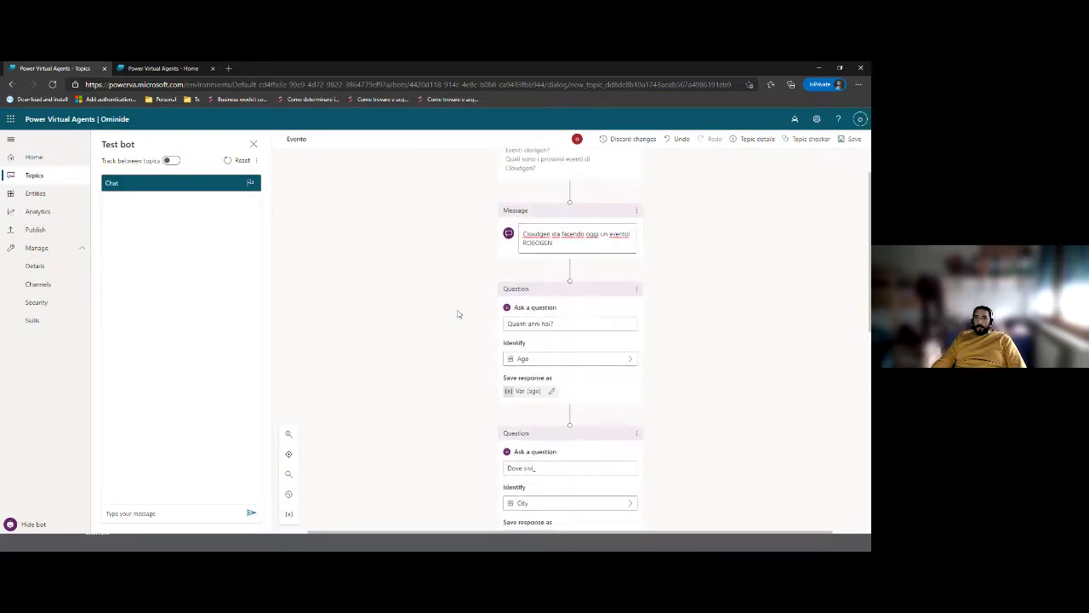
Step: Try adding another condition branch after the "Dove vivi" question, and undo the addition
{"action": "scroll", "coordinate": [457, 314], "scroll_direction": "down", "scroll_amount": 1}
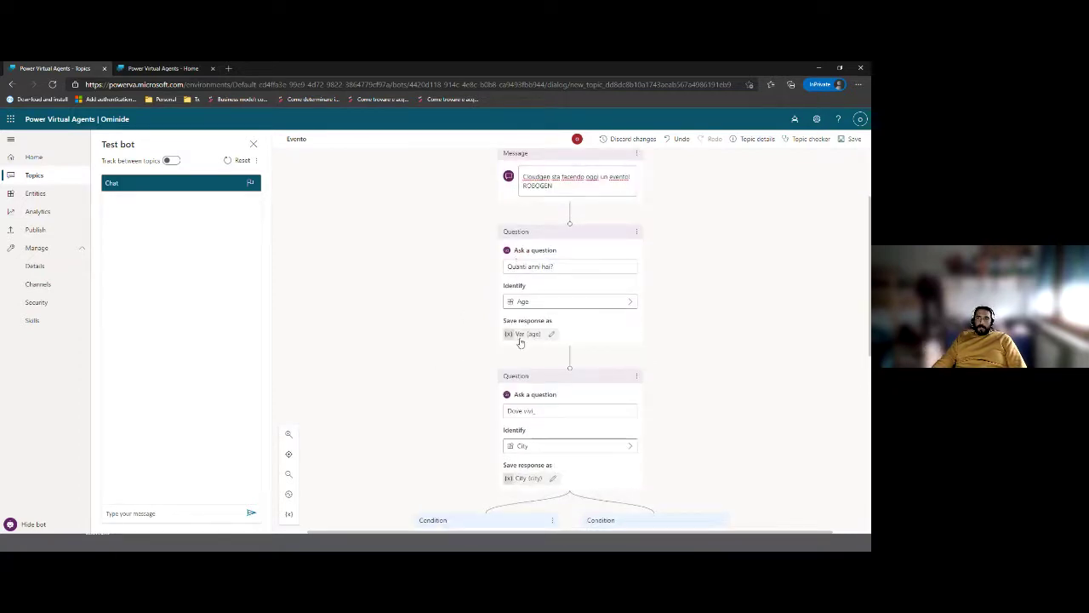
{"action": "scroll", "coordinate": [644, 279], "scroll_direction": "down", "scroll_amount": 1}
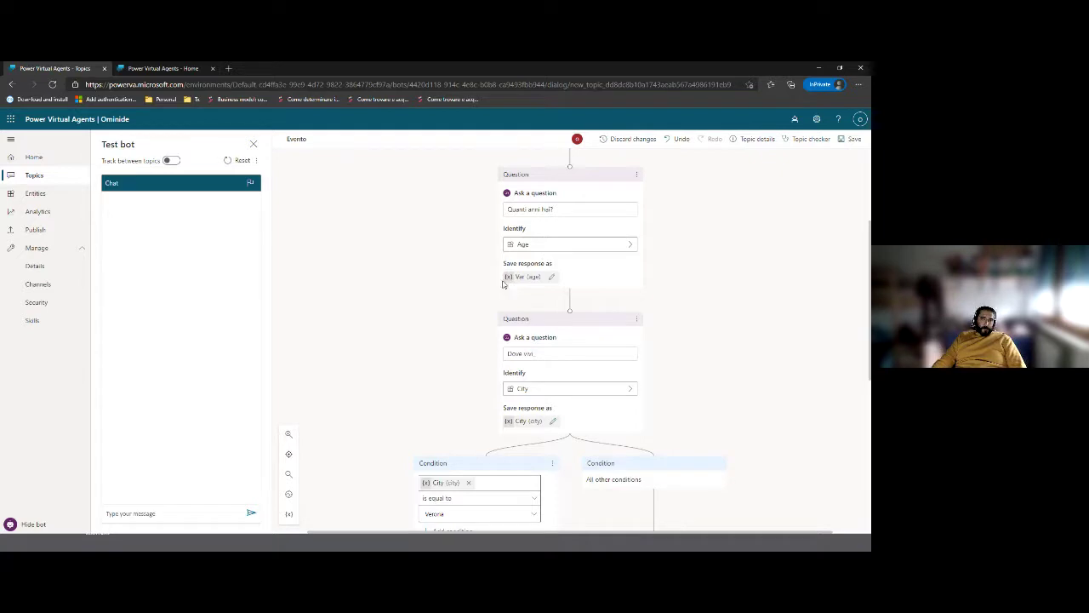
{"action": "scroll", "coordinate": [503, 284], "scroll_direction": "down", "scroll_amount": 1}
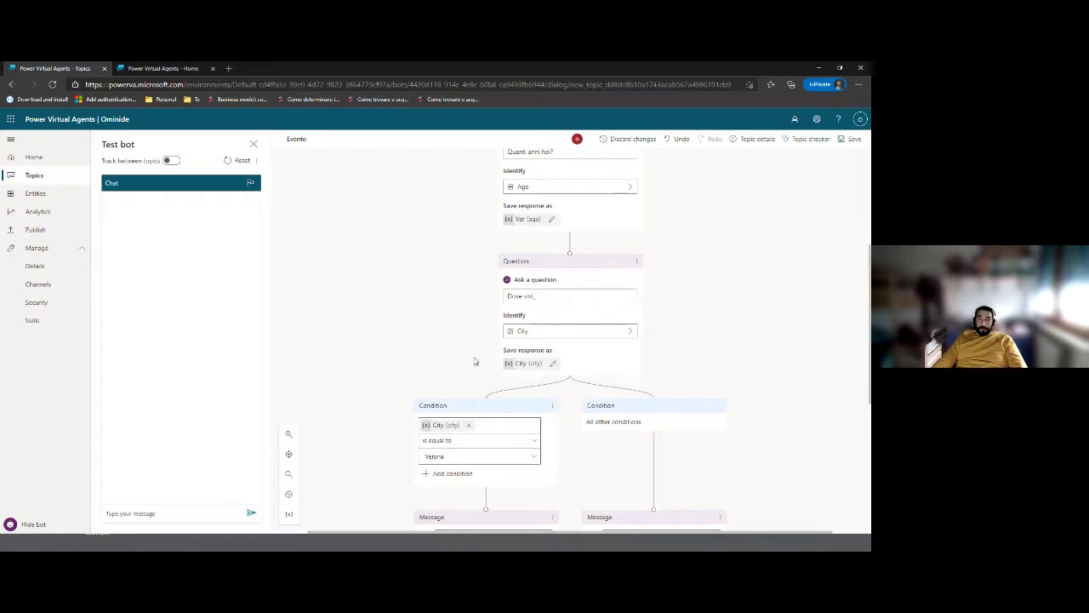
{"action": "scroll", "coordinate": [413, 349], "scroll_direction": "down", "scroll_amount": 3}
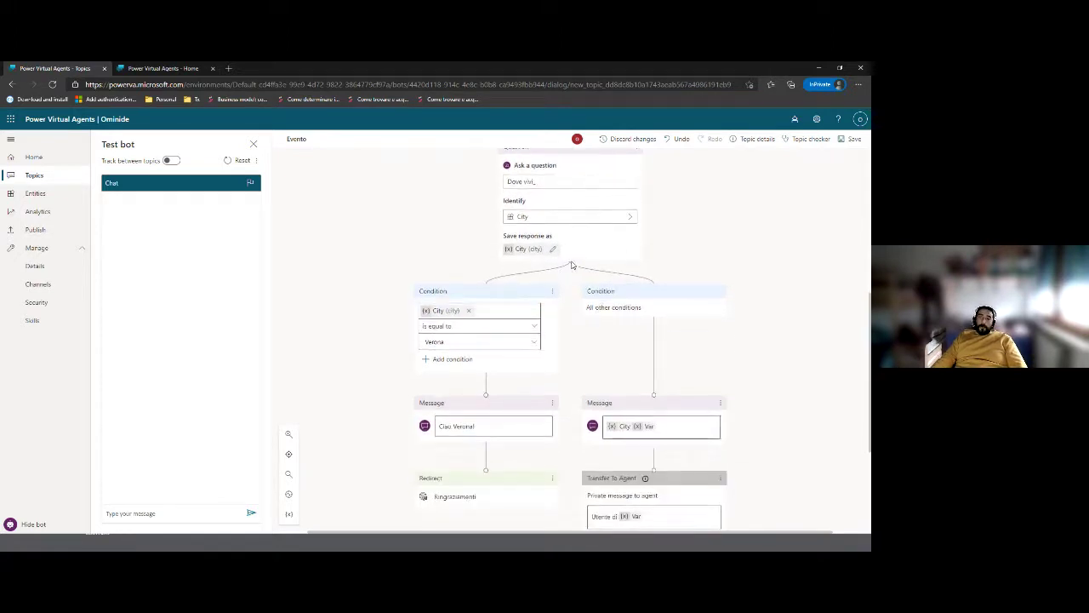
{"action": "left_click", "coordinate": [570, 269]}
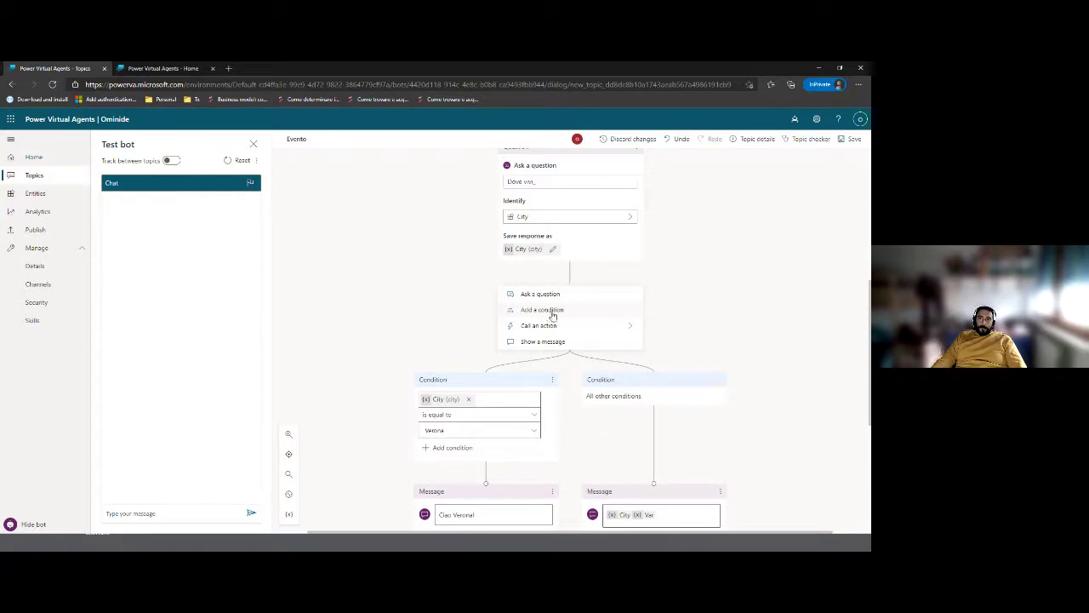
{"action": "left_click", "coordinate": [548, 312]}
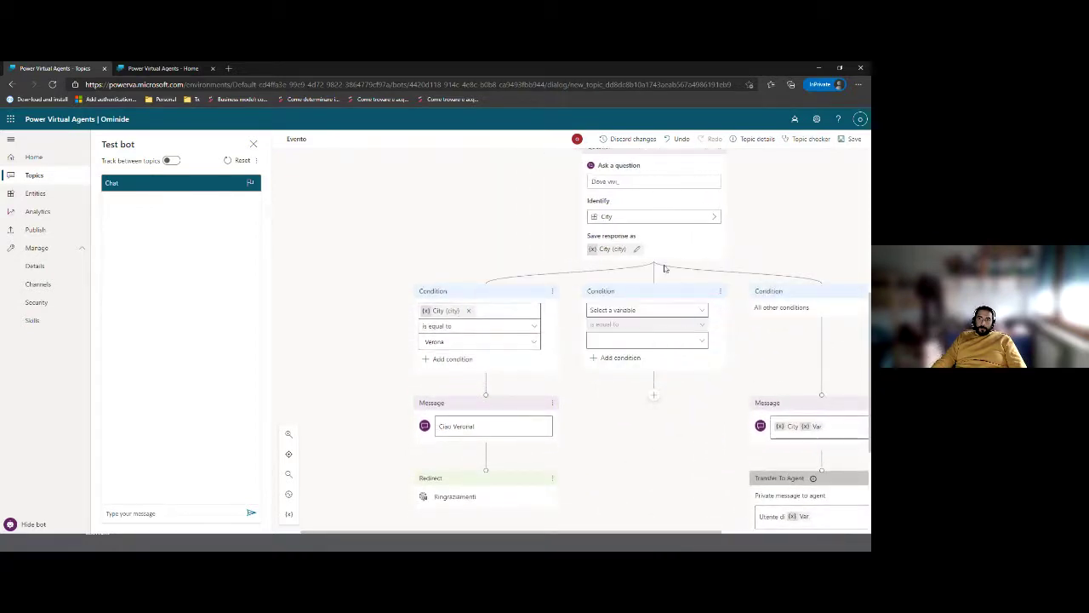
{"action": "left_click", "coordinate": [677, 138]}
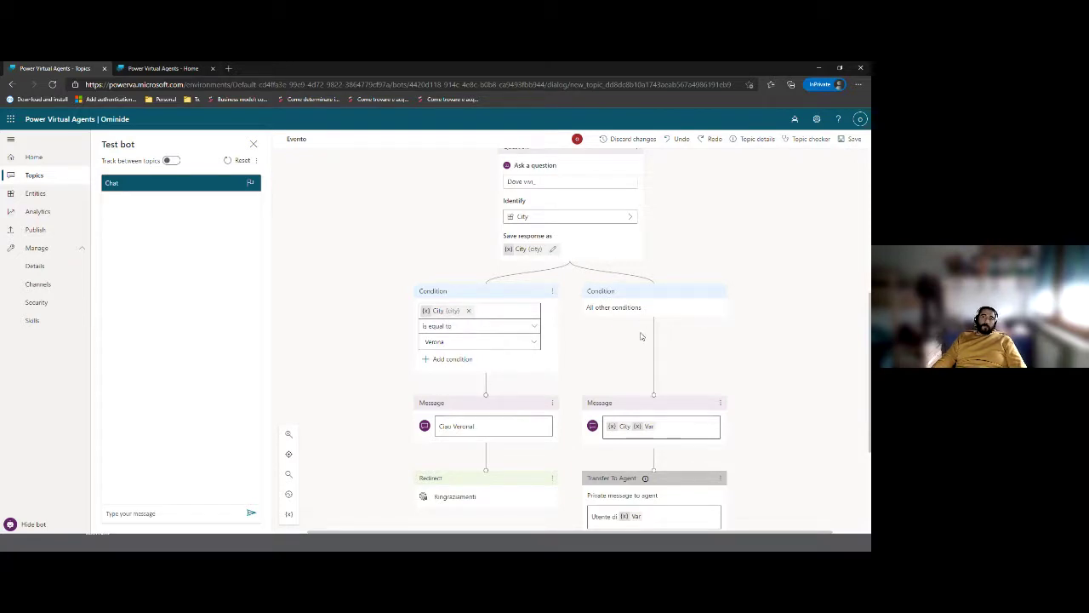
Step: View the explanation of the Transfer To Agent node and save the Evento topic
{"action": "scroll", "coordinate": [640, 338], "scroll_direction": "down", "scroll_amount": 1}
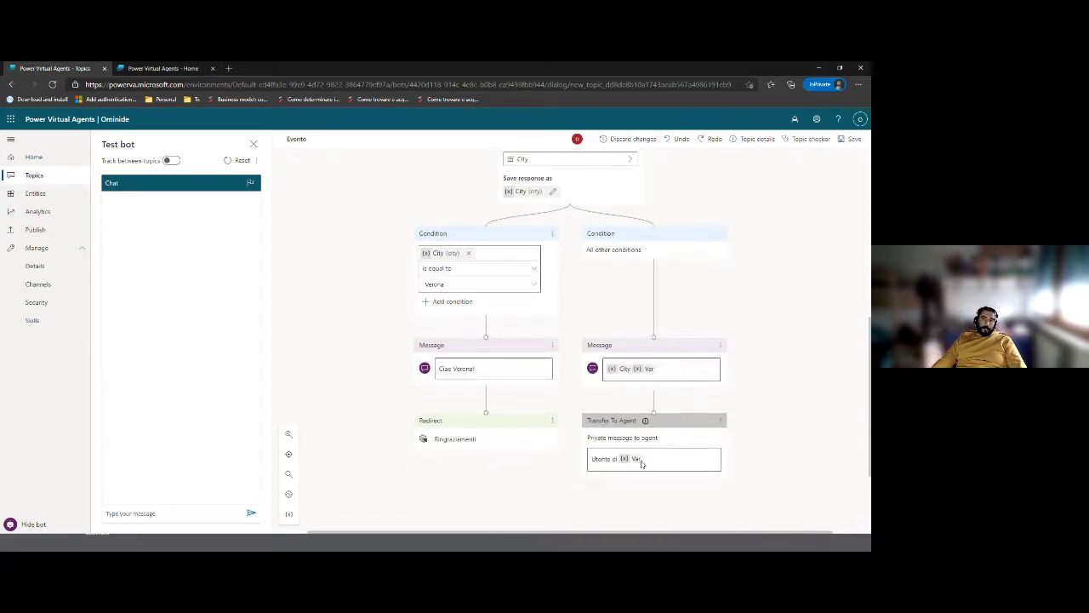
{"action": "mouse_move", "coordinate": [646, 420]}
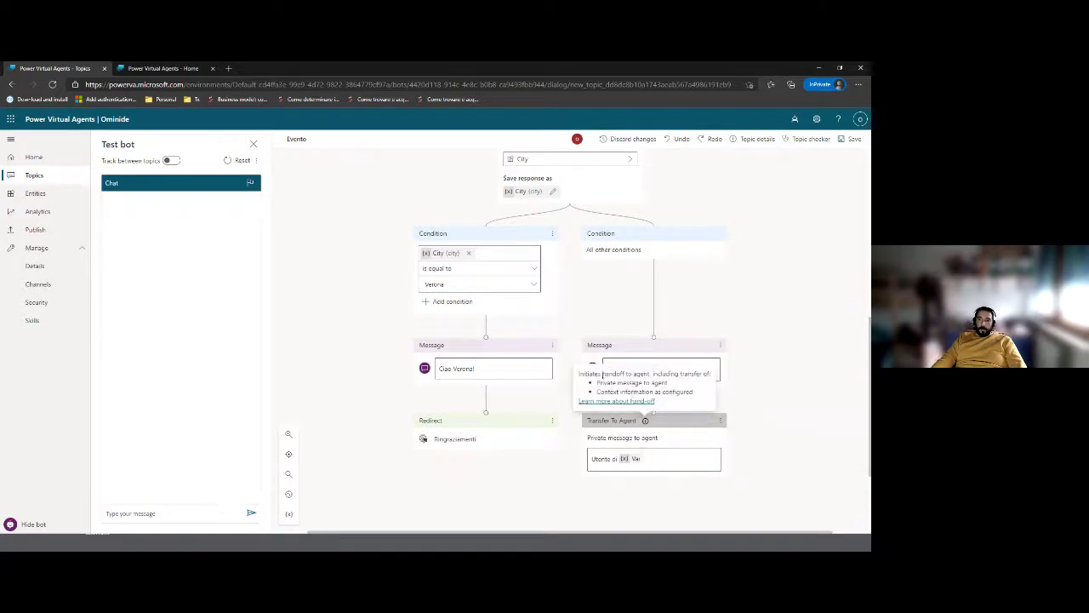
{"action": "left_click", "coordinate": [845, 138]}
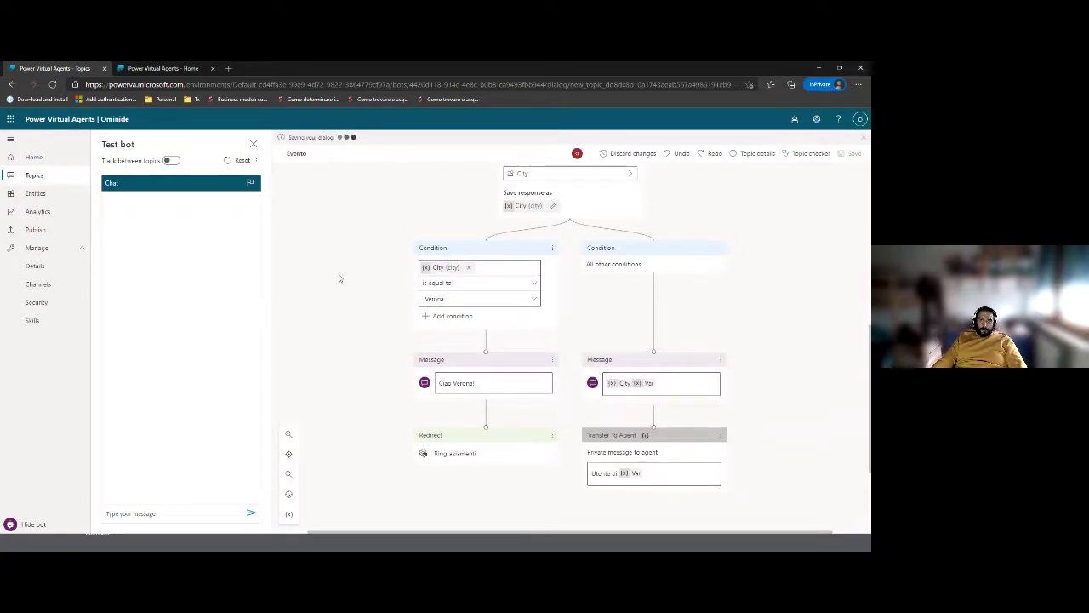
Step: Reset the test chat, greet the bot with "ciao" and choose Events from its suggested options
{"action": "left_click", "coordinate": [155, 514]}
{"action": "type", "text": "ciao"}
{"action": "key", "text": "Return"}
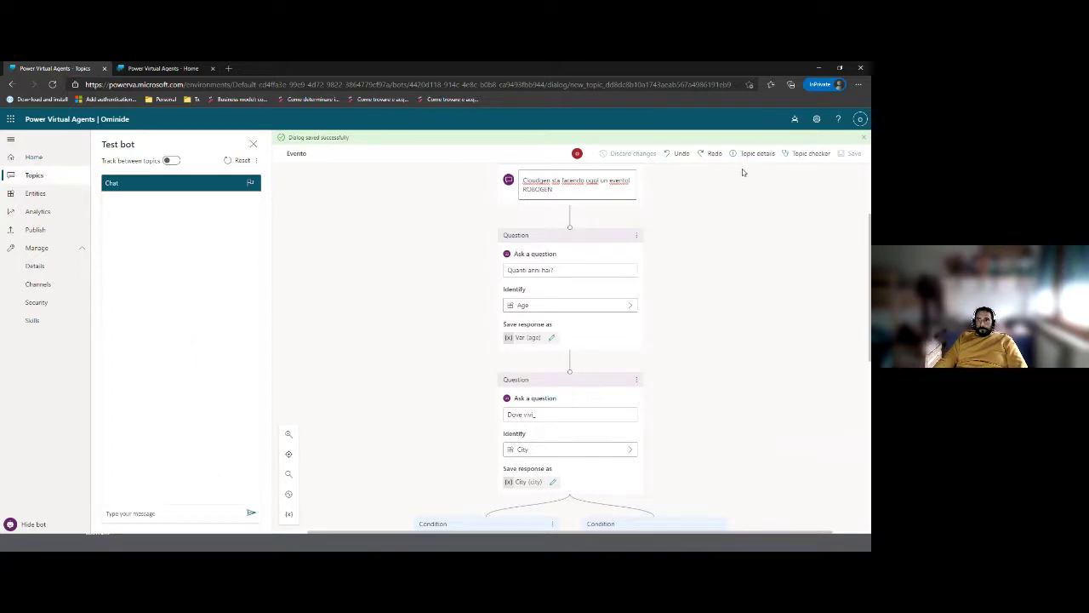
{"action": "left_click", "coordinate": [228, 160]}
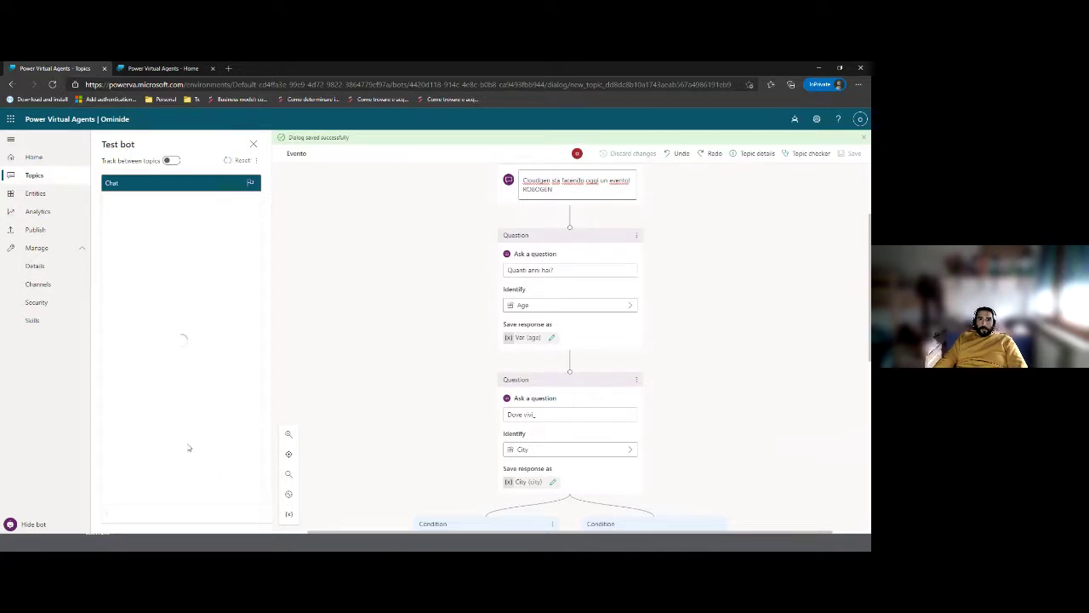
{"action": "type", "text": "ciao"}
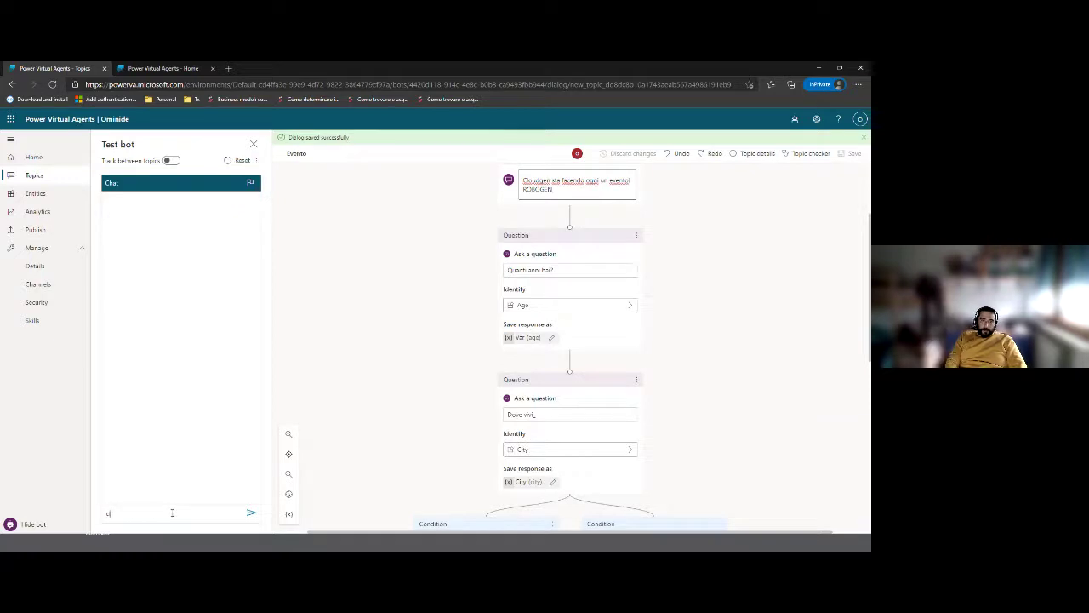
{"action": "key", "text": "Return"}
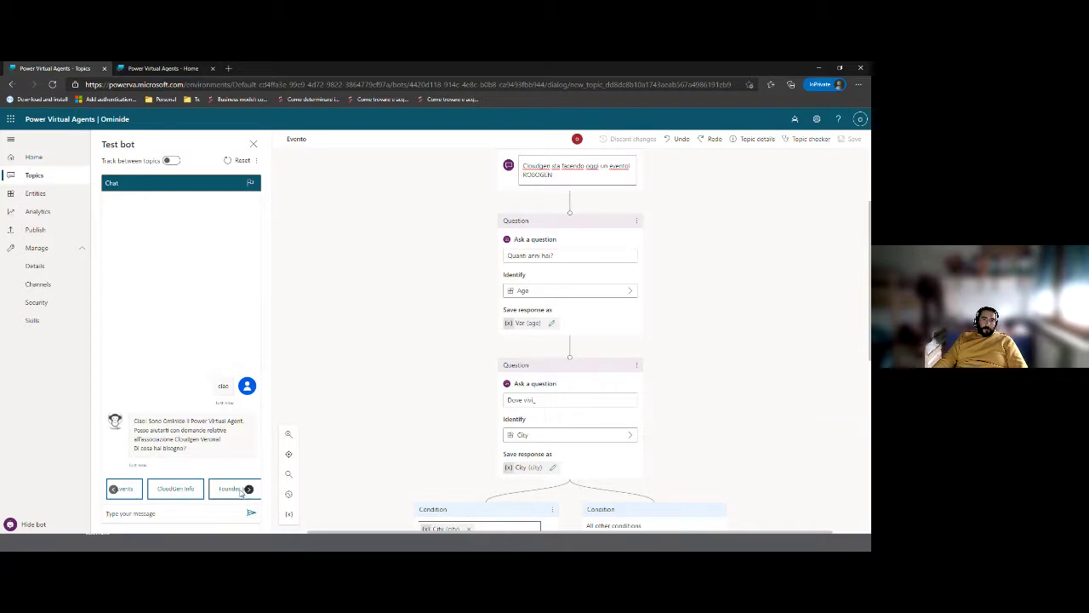
{"action": "left_click", "coordinate": [128, 492]}
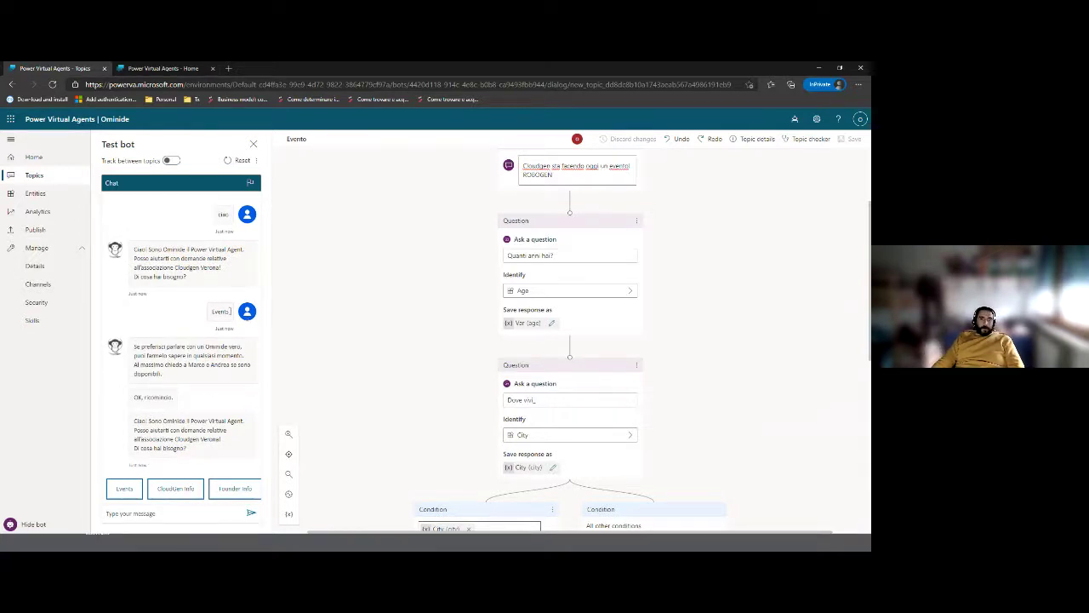
{"action": "scroll", "coordinate": [503, 205], "scroll_direction": "up", "scroll_amount": 2}
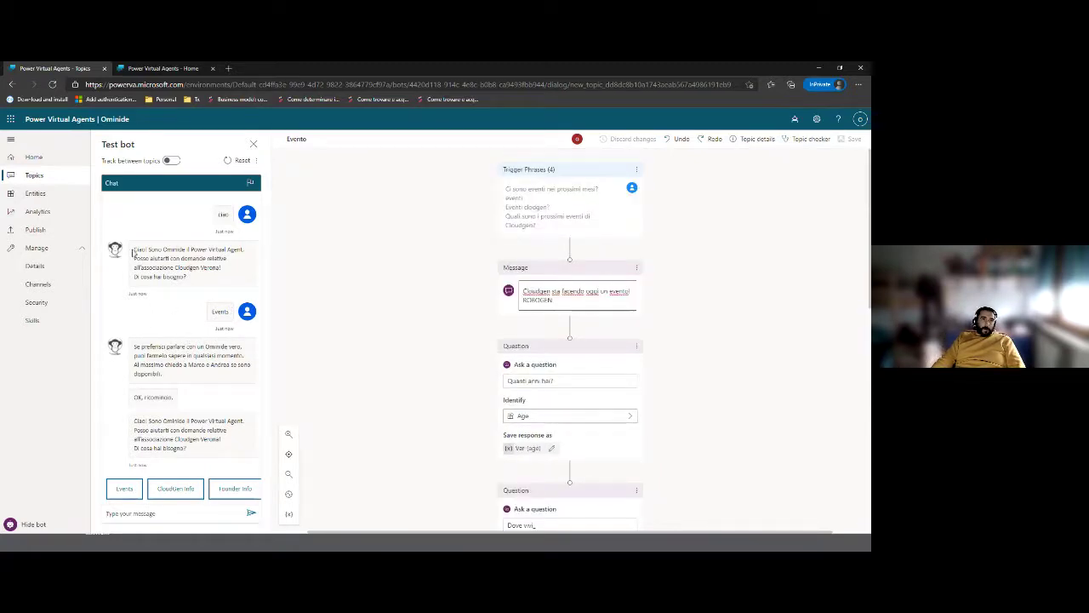
{"action": "left_click_drag", "start_coordinate": [134, 248], "coordinate": [220, 282]}
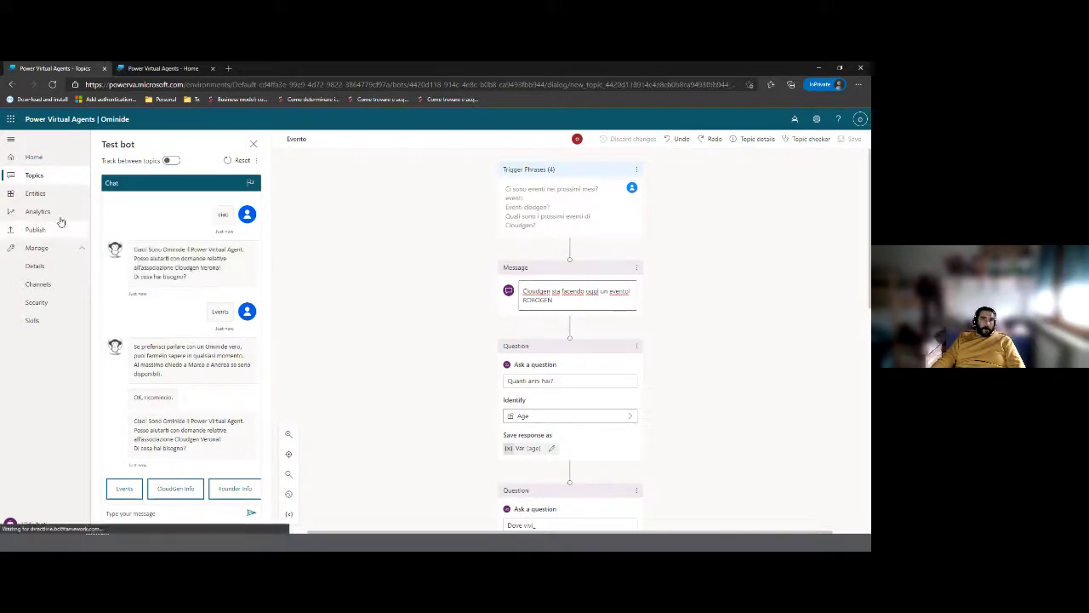
Step: Review the trigger phrases of the Saluti di apertura topic and open its authoring canvas
{"action": "left_click", "coordinate": [36, 176]}
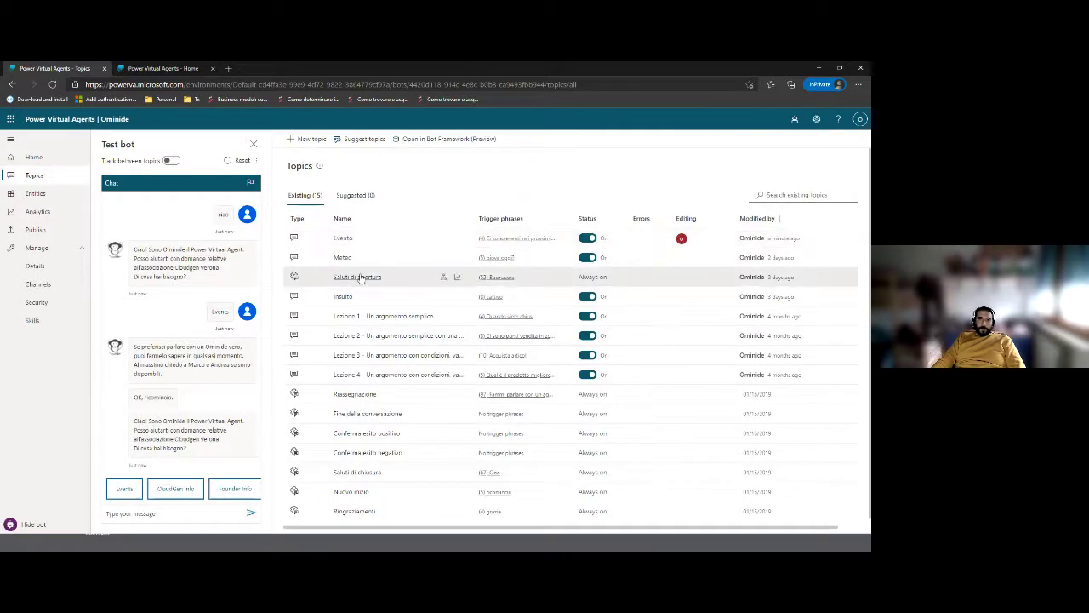
{"action": "left_click", "coordinate": [359, 278]}
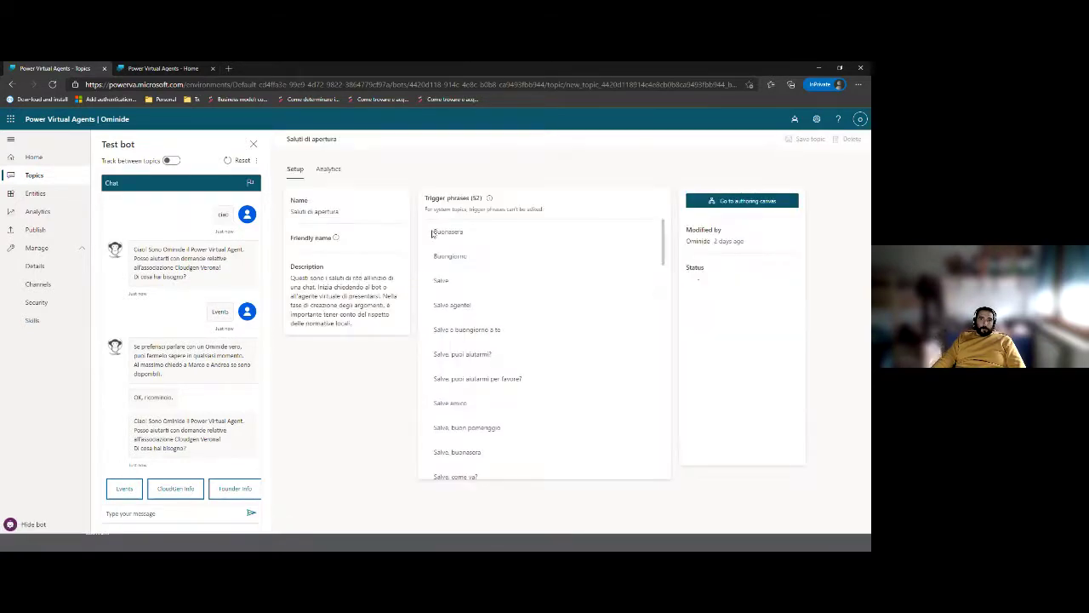
{"action": "scroll", "coordinate": [473, 356], "scroll_direction": "down", "scroll_amount": 1}
{"action": "scroll", "coordinate": [473, 356], "scroll_direction": "down", "scroll_amount": 12}
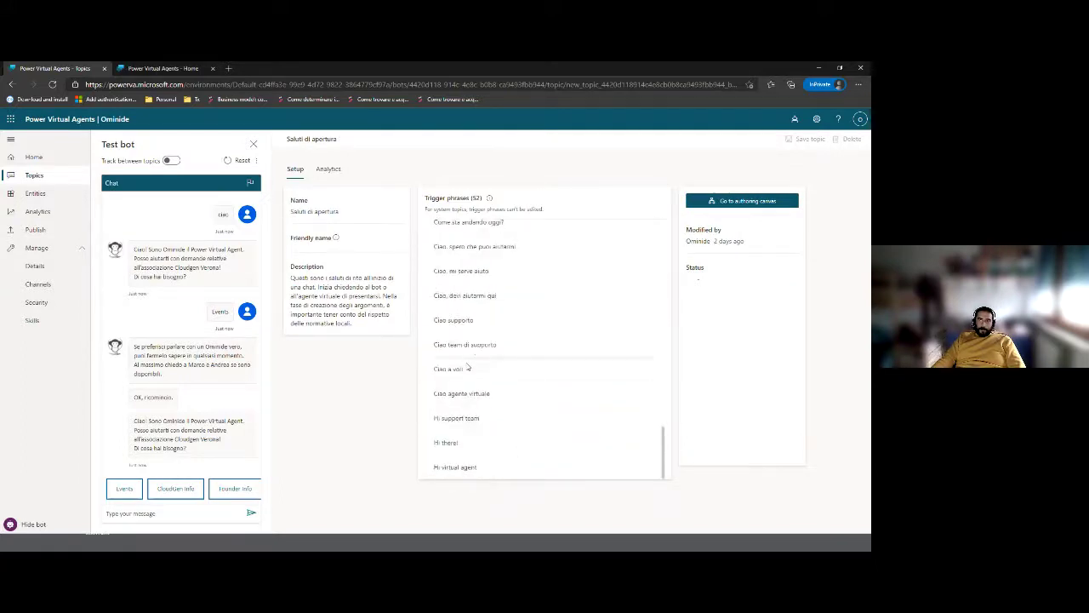
{"action": "left_click", "coordinate": [749, 204]}
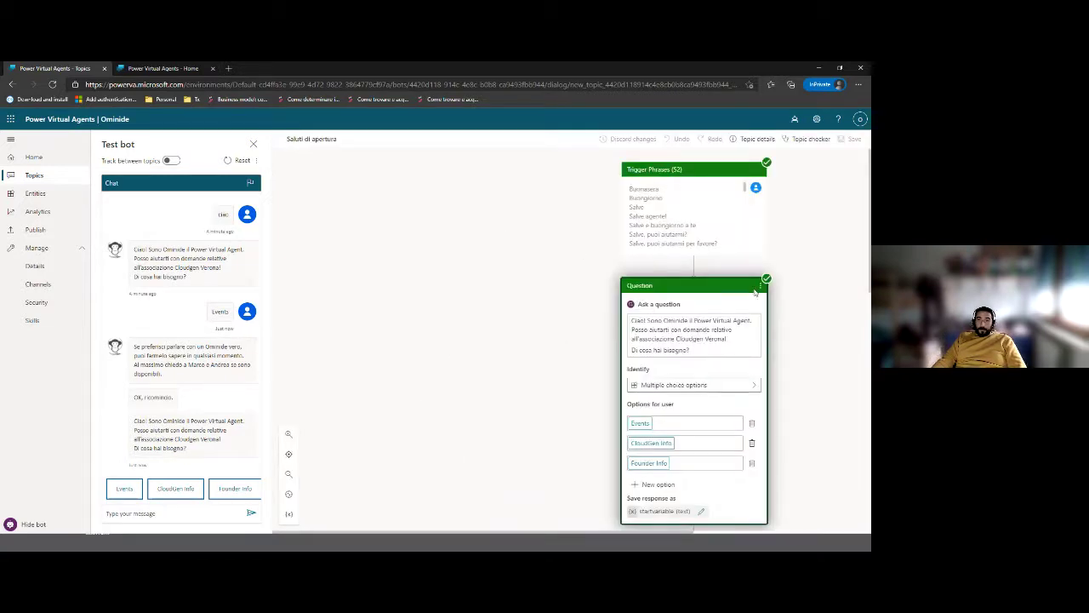
Step: Examine the Saluti di apertura flow from the greeting question's options through the Power Automate action to the condition branches
{"action": "scroll", "coordinate": [755, 292], "scroll_direction": "down", "scroll_amount": 1}
{"action": "scroll", "coordinate": [718, 393], "scroll_direction": "down", "scroll_amount": 3}
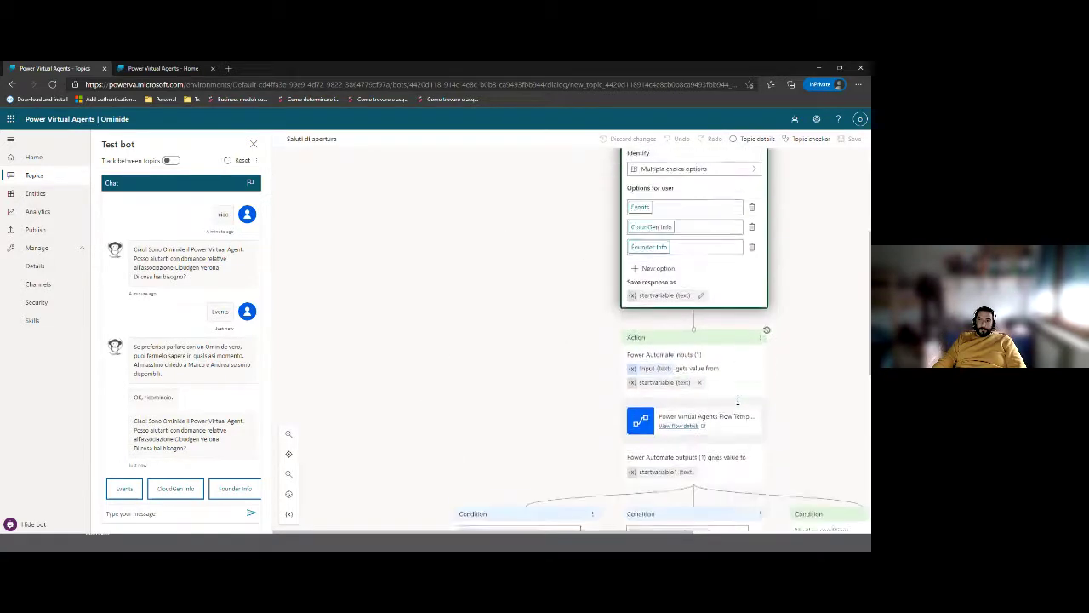
{"action": "scroll", "coordinate": [569, 331], "scroll_direction": "up", "scroll_amount": 4}
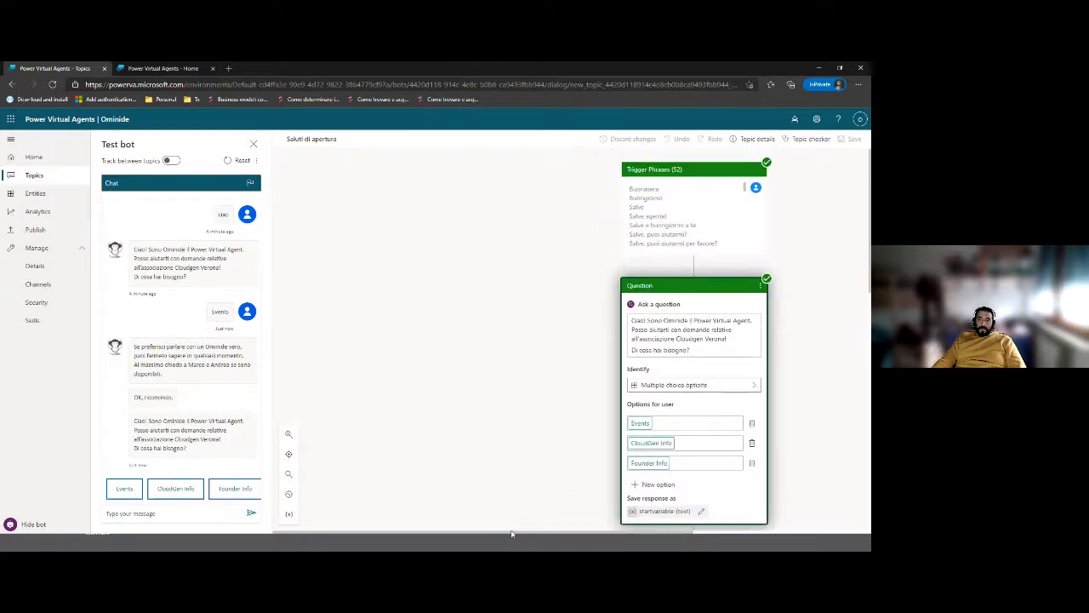
{"action": "scroll", "coordinate": [530, 534], "scroll_direction": "right", "scroll_amount": 3}
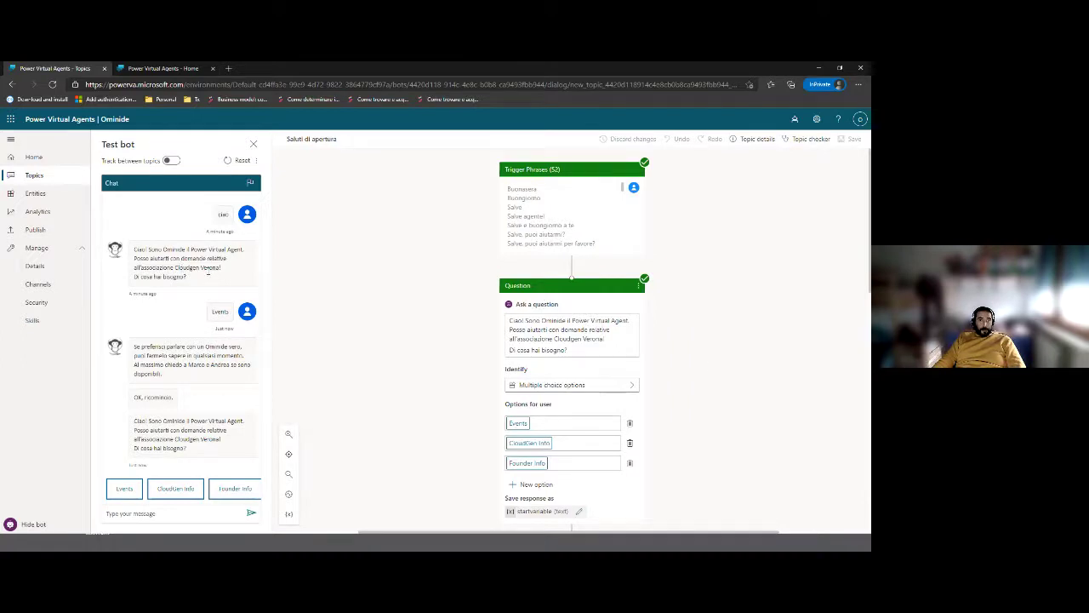
{"action": "scroll", "coordinate": [655, 384], "scroll_direction": "down", "scroll_amount": 5}
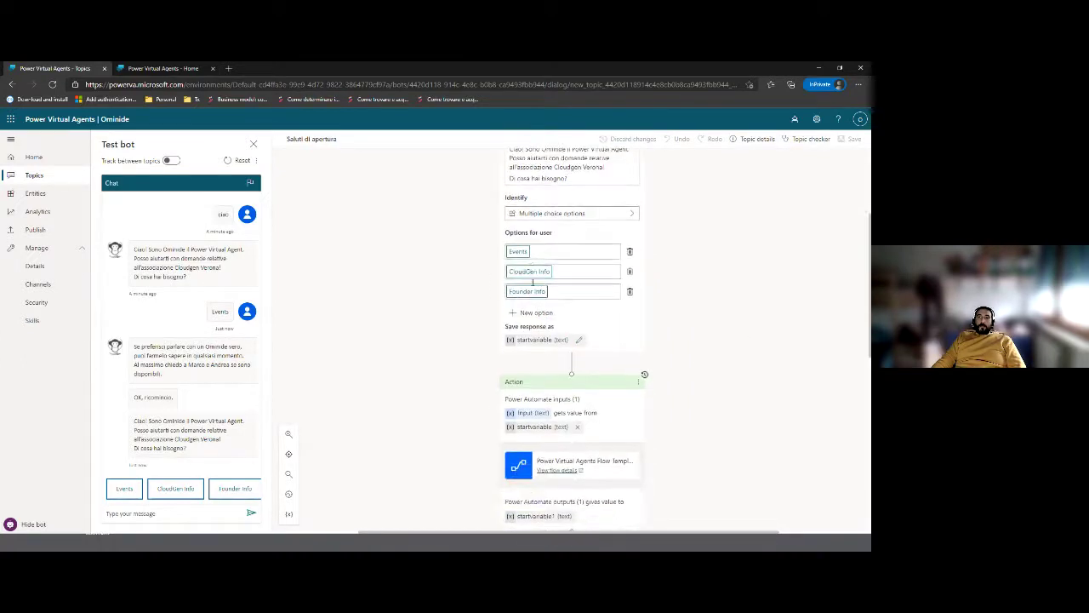
{"action": "scroll", "coordinate": [753, 381], "scroll_direction": "down", "scroll_amount": 3}
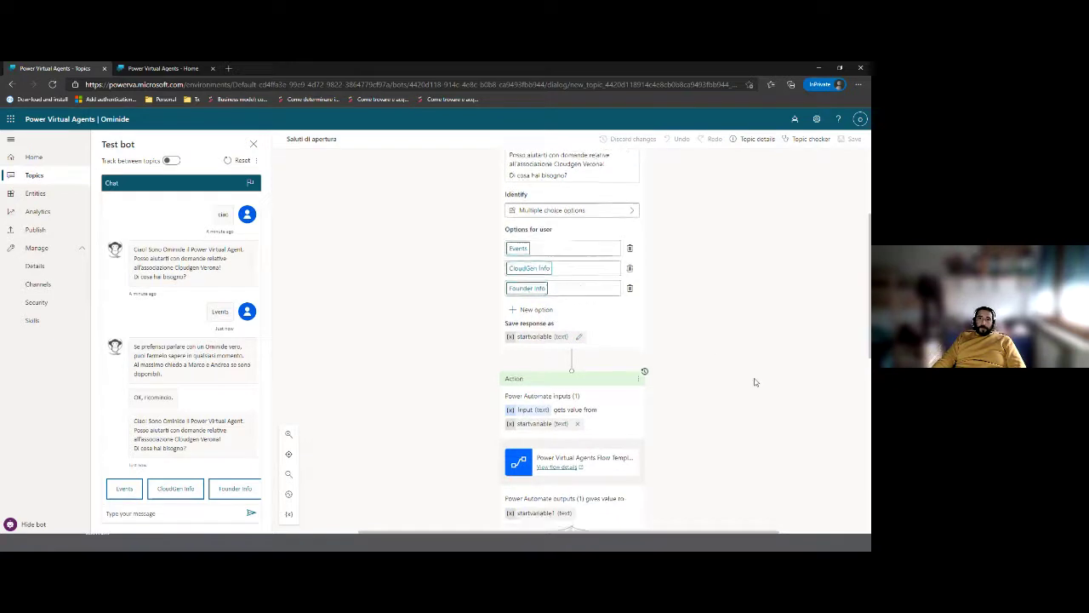
{"action": "scroll", "coordinate": [748, 346], "scroll_direction": "down", "scroll_amount": 3}
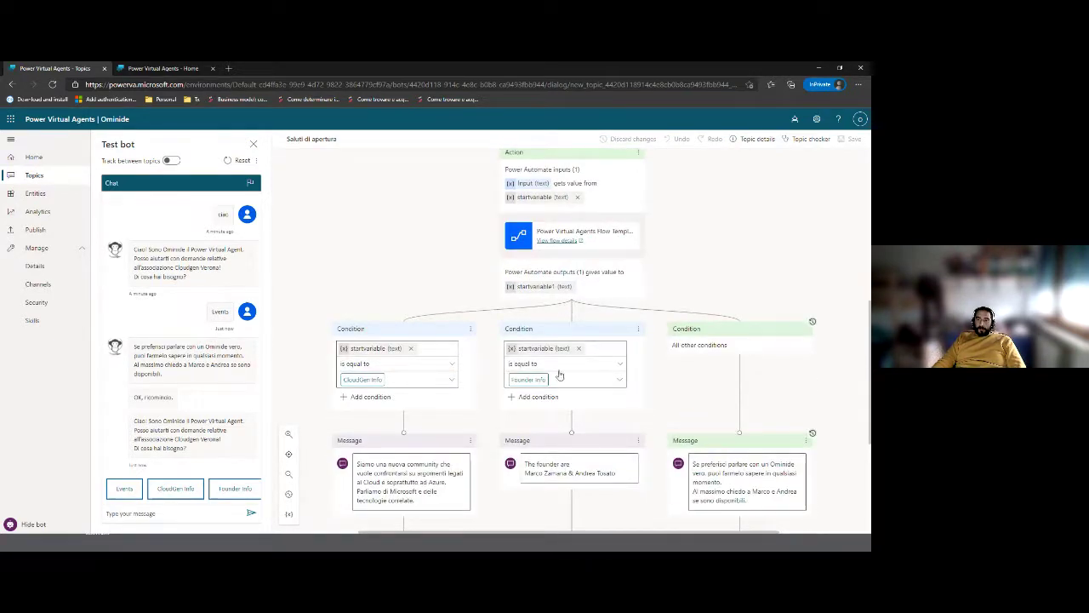
{"action": "scroll", "coordinate": [703, 282], "scroll_direction": "down", "scroll_amount": 5}
{"action": "scroll", "coordinate": [706, 285], "scroll_direction": "up", "scroll_amount": 3}
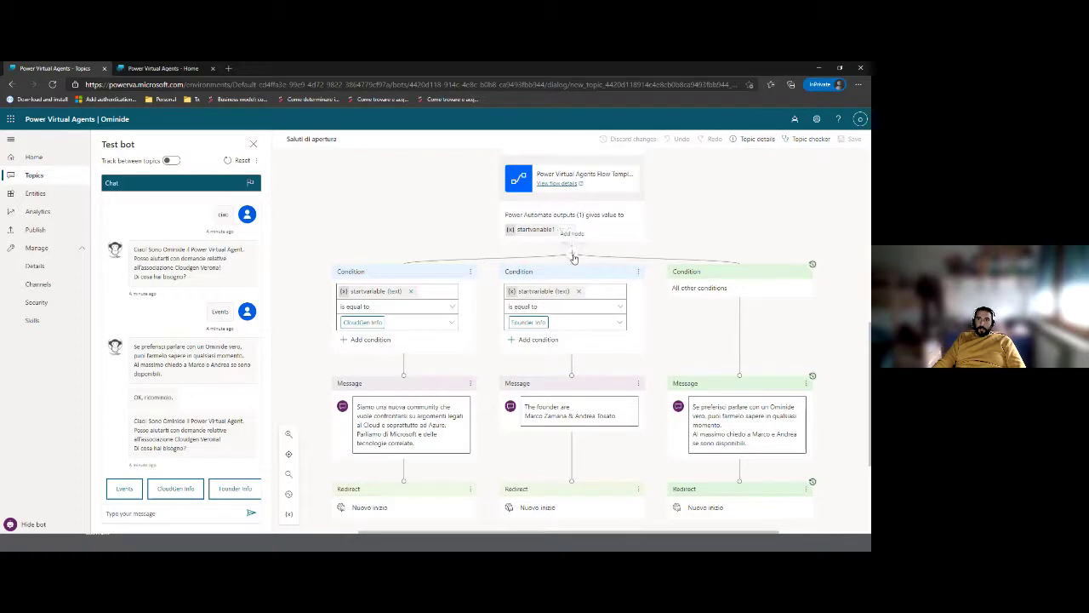
{"action": "scroll", "coordinate": [808, 260], "scroll_direction": "up", "scroll_amount": 5}
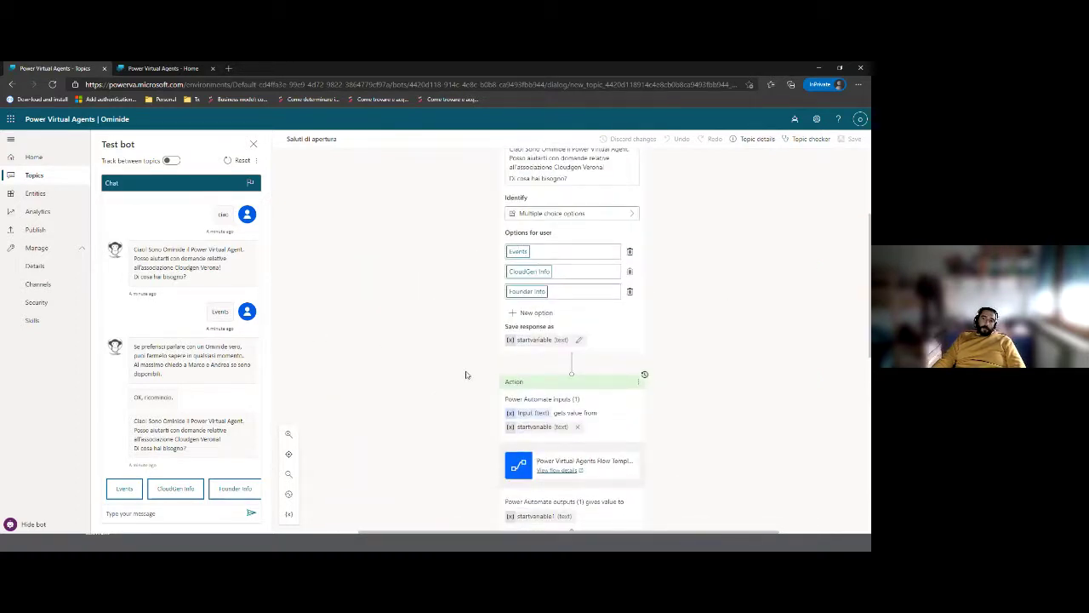
{"action": "scroll", "coordinate": [466, 374], "scroll_direction": "down", "scroll_amount": 5}
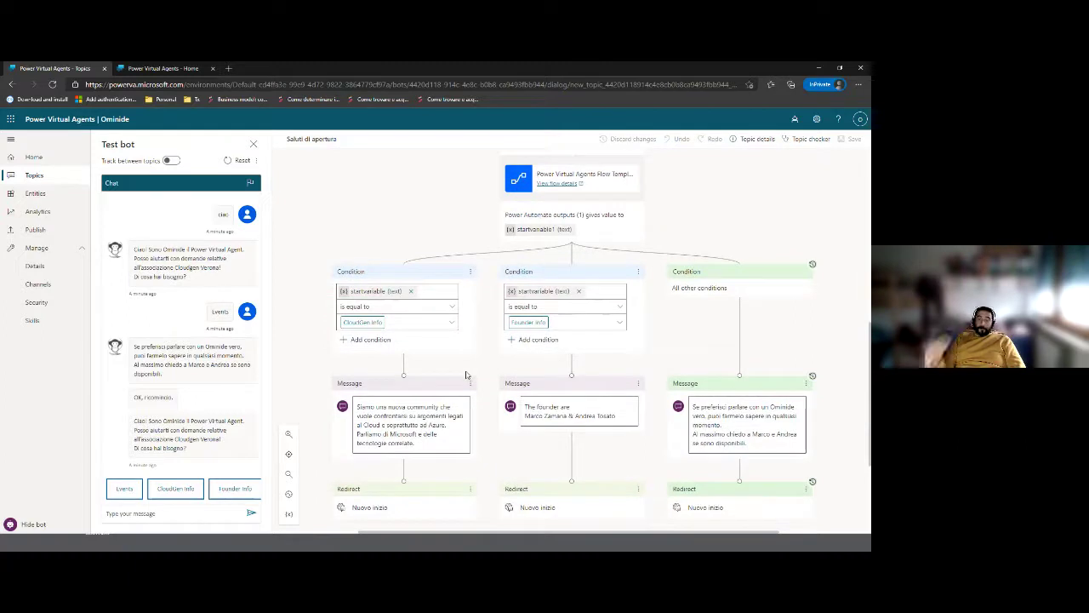
Step: Change the Founder Info condition so that startvariable is equal to Events
{"action": "left_click", "coordinate": [587, 325]}
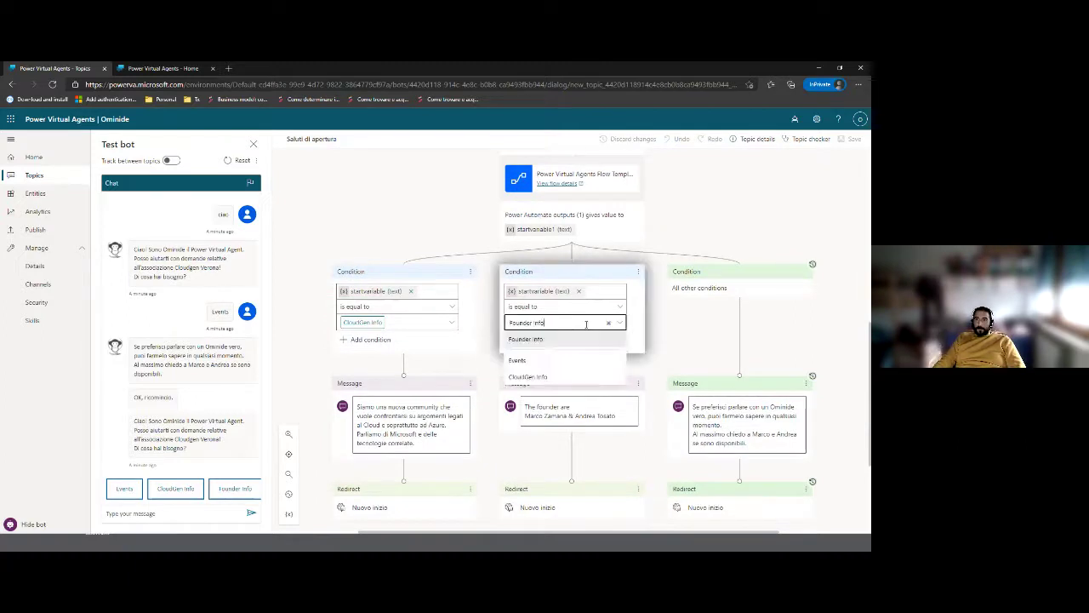
{"action": "left_click", "coordinate": [541, 360]}
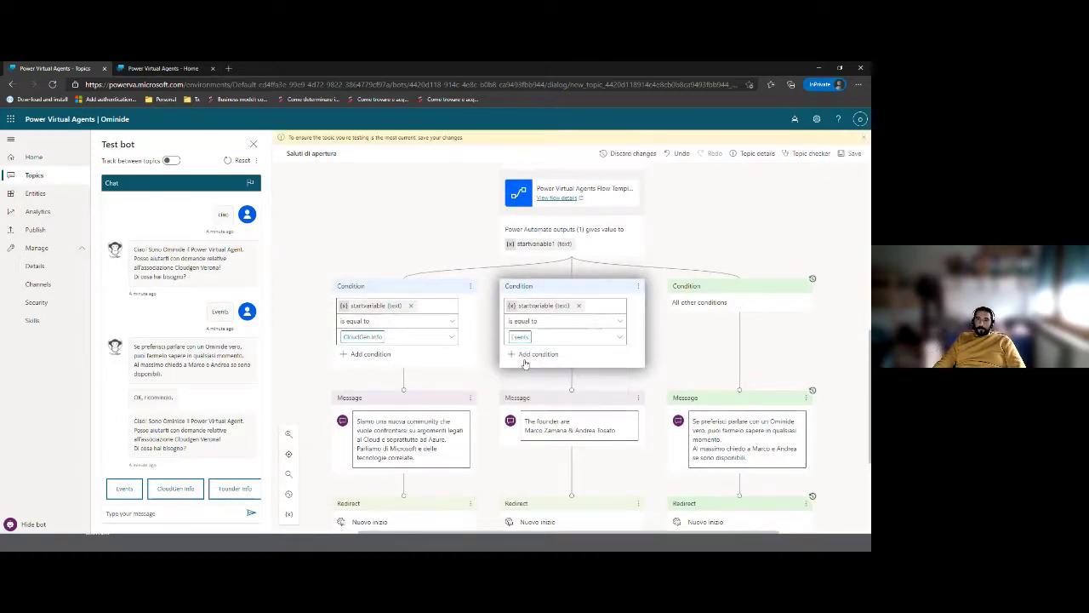
{"action": "left_click", "coordinate": [573, 383]}
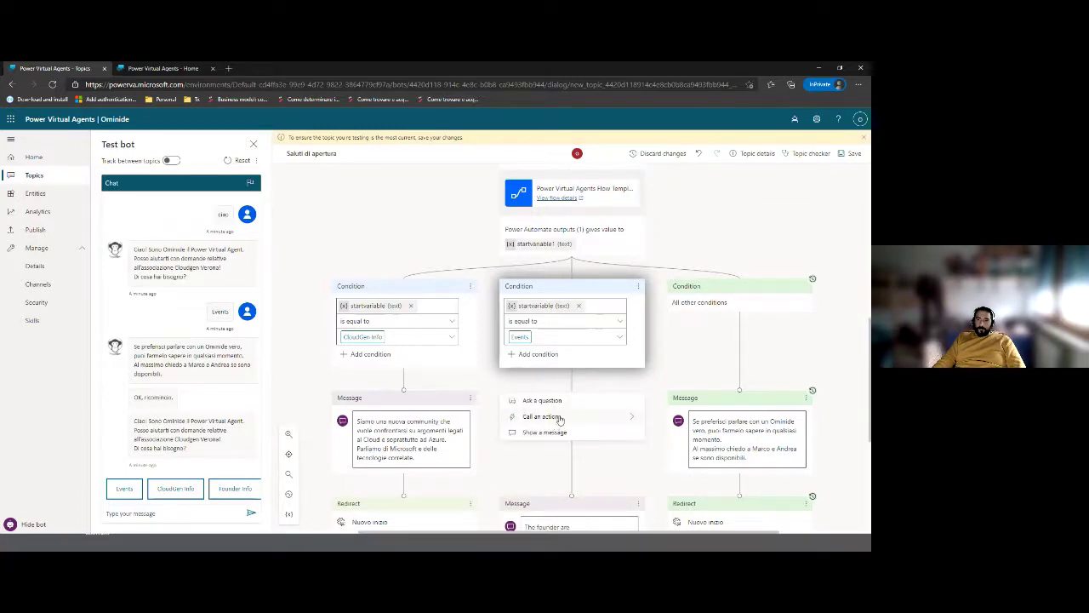
{"action": "scroll", "coordinate": [557, 422], "scroll_direction": "down", "scroll_amount": 2}
Step: Delete the founders message and the Nuovo inizio redirect beneath the Events condition
{"action": "left_click", "coordinate": [625, 364]}
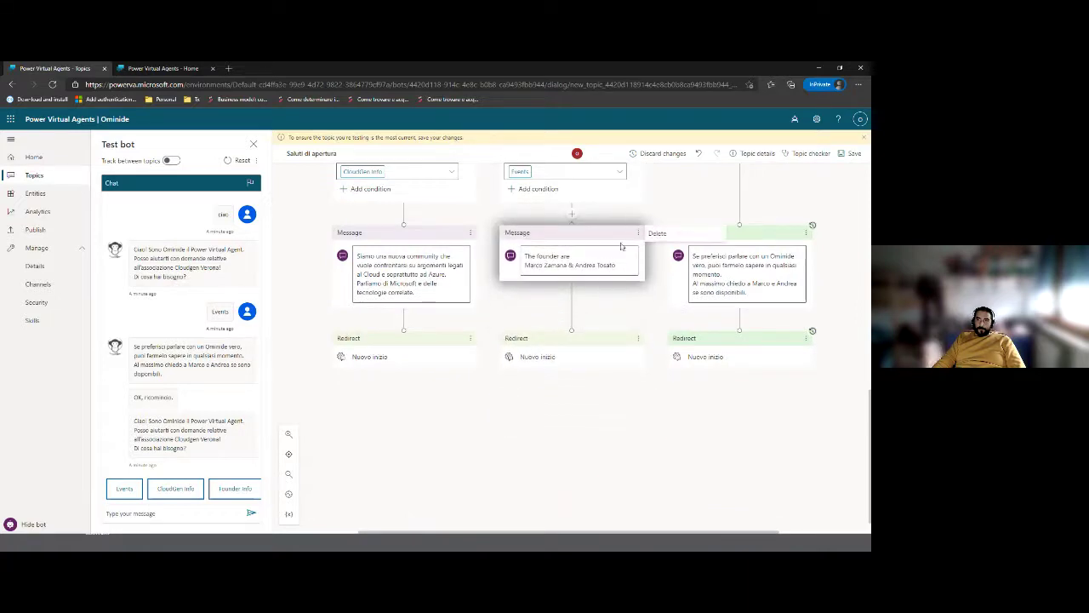
{"action": "left_click", "coordinate": [663, 235]}
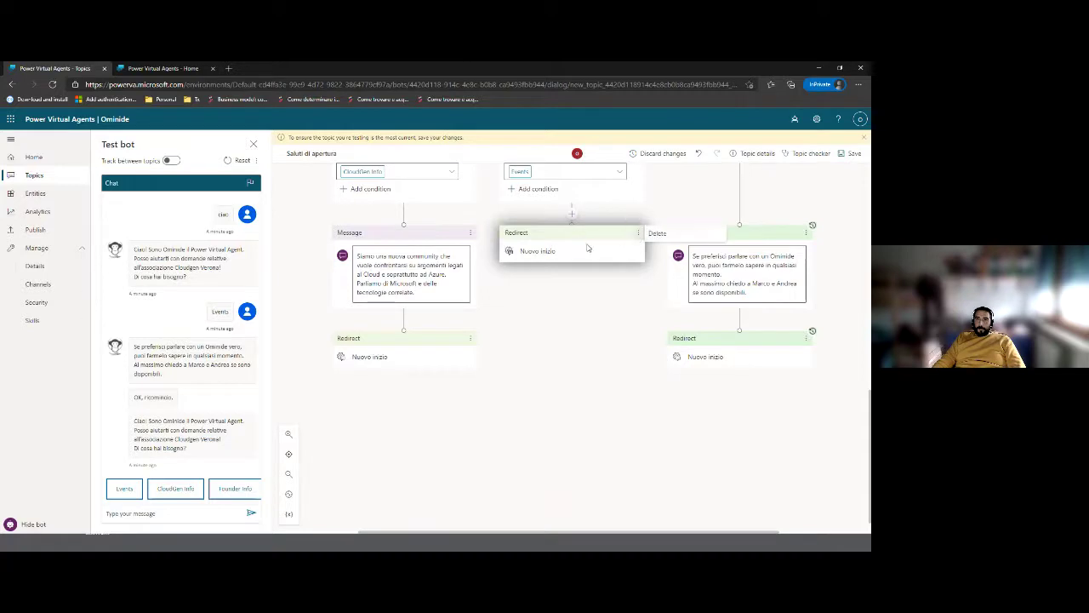
{"action": "left_click", "coordinate": [638, 233]}
{"action": "left_click", "coordinate": [652, 236]}
Step: Add a redirect to the Evento topic under the Events condition and save the Saluti di apertura topic
{"action": "left_click", "coordinate": [571, 223]}
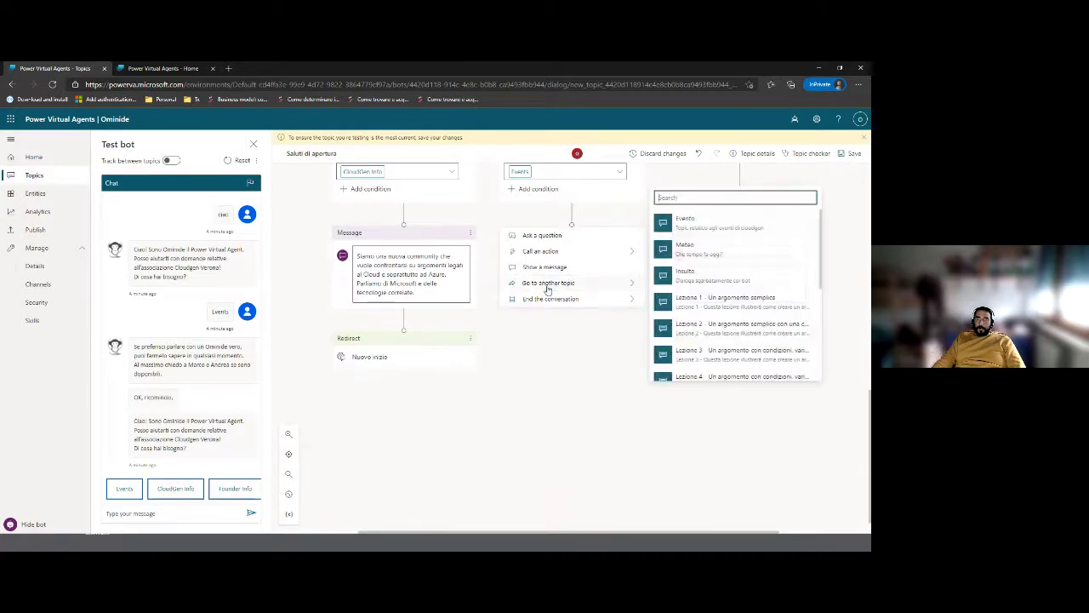
{"action": "mouse_move", "coordinate": [546, 287]}
{"action": "left_click", "coordinate": [736, 225]}
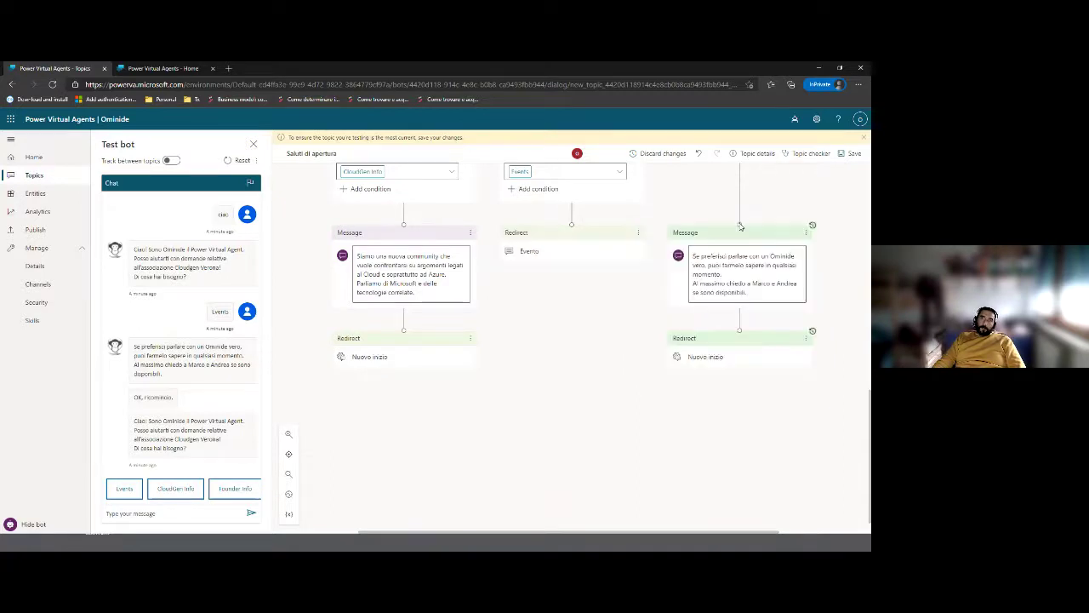
{"action": "left_click", "coordinate": [851, 154]}
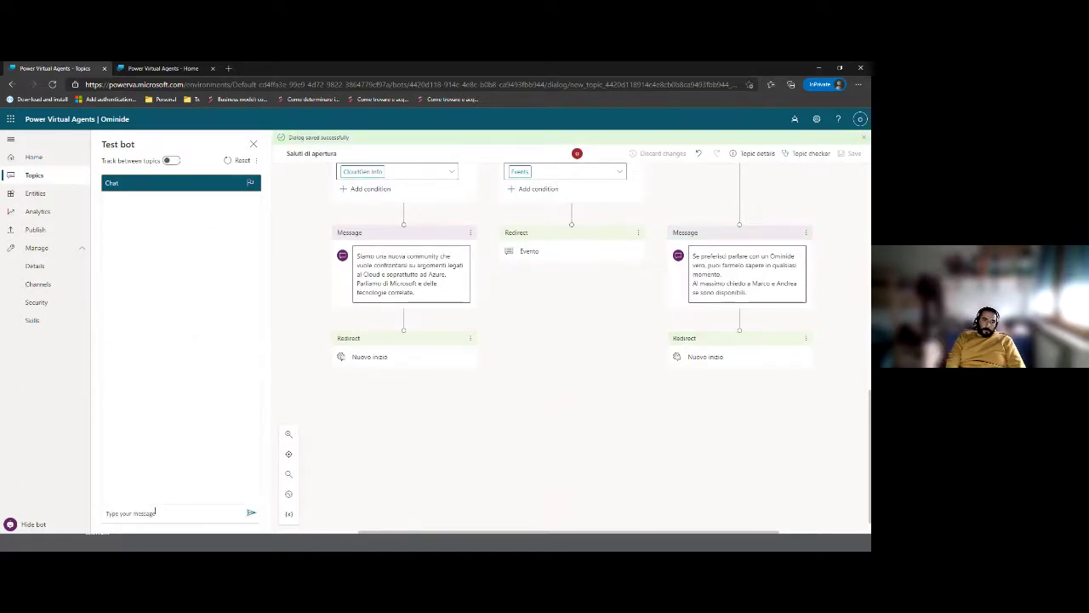
Step: Greet the test bot with "ciao", choose Events and check the path followed through the Saluti di apertura flow
{"action": "type", "text": "ciao"}
{"action": "key", "text": "Return"}
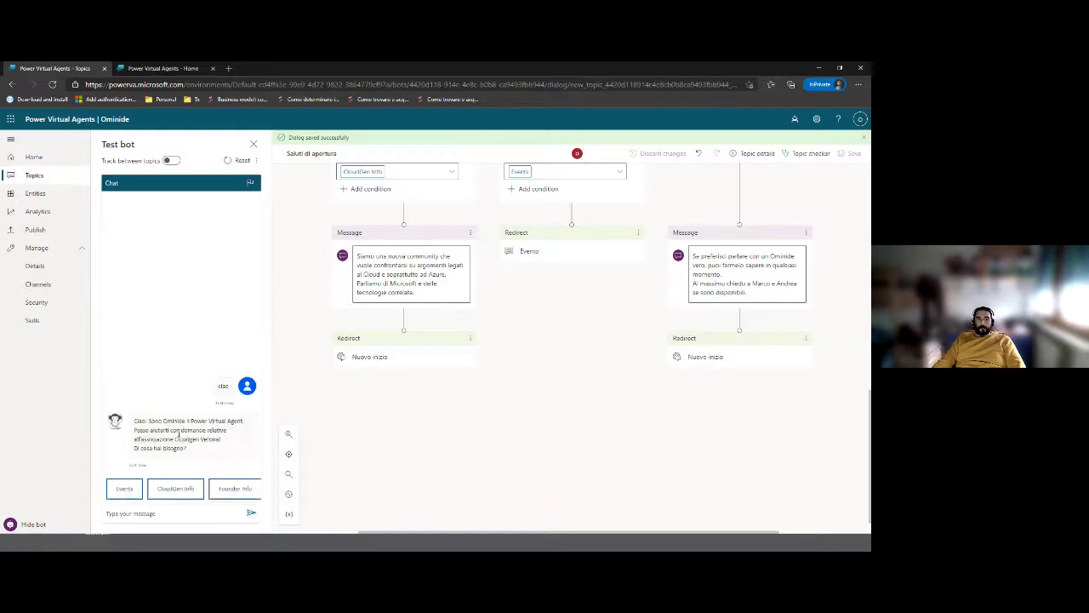
{"action": "left_click", "coordinate": [128, 489]}
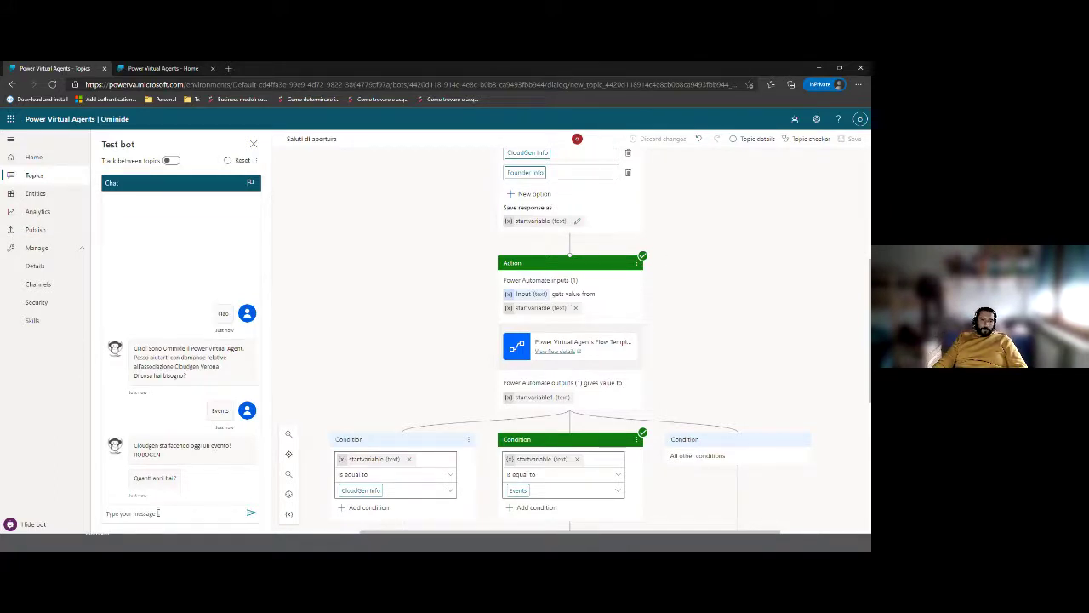
{"action": "scroll", "coordinate": [578, 398], "scroll_direction": "up", "scroll_amount": 3}
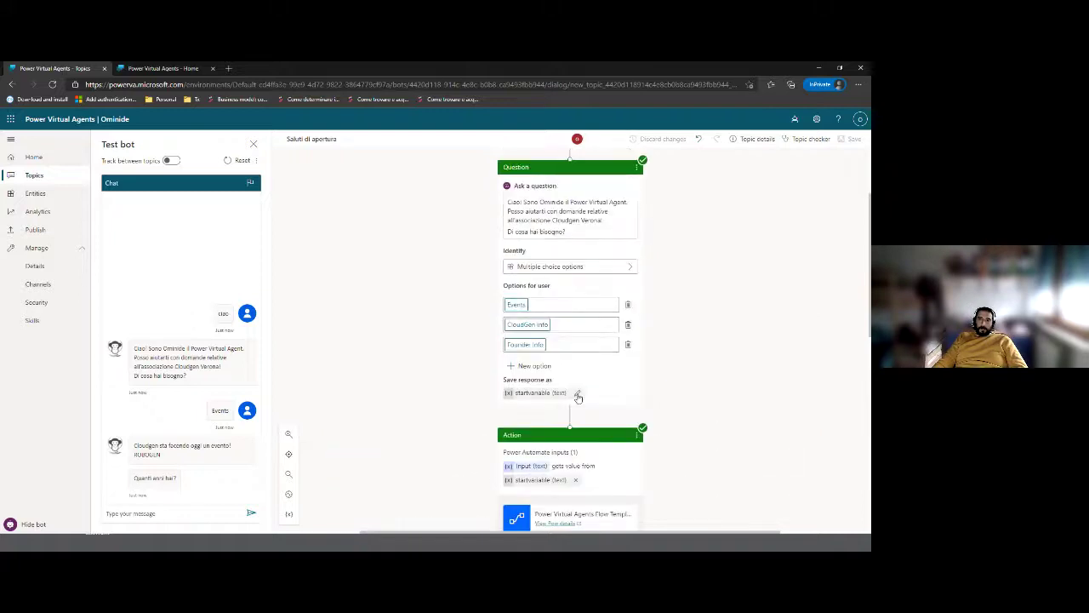
{"action": "scroll", "coordinate": [578, 398], "scroll_direction": "down", "scroll_amount": 5}
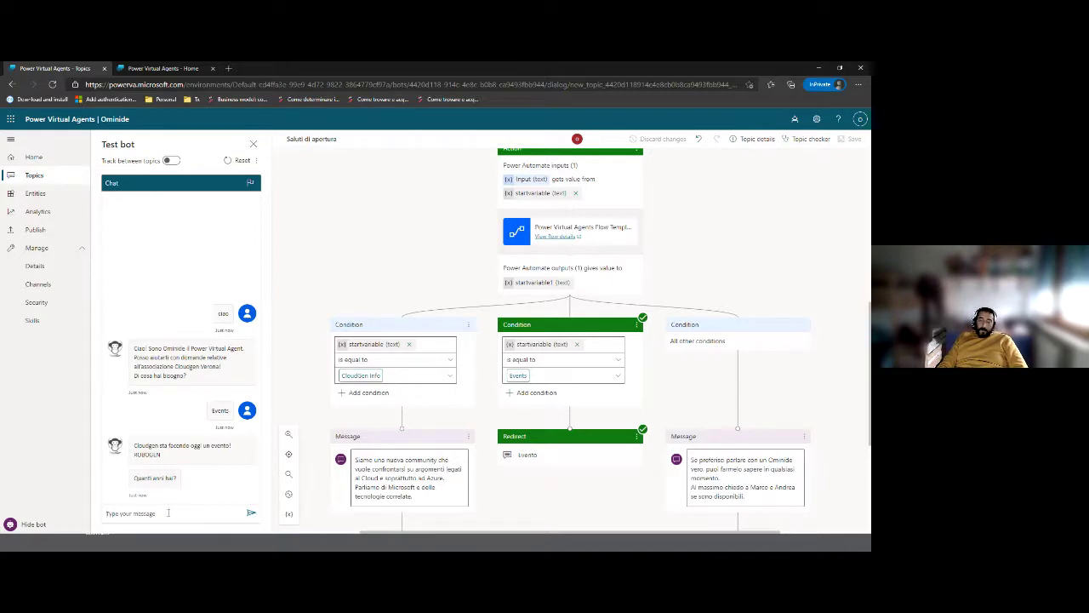
Step: Answer the test bot's age question with 38 and its city question with Verona, choosing the Verona suggestion
{"action": "type", "text": "38"}
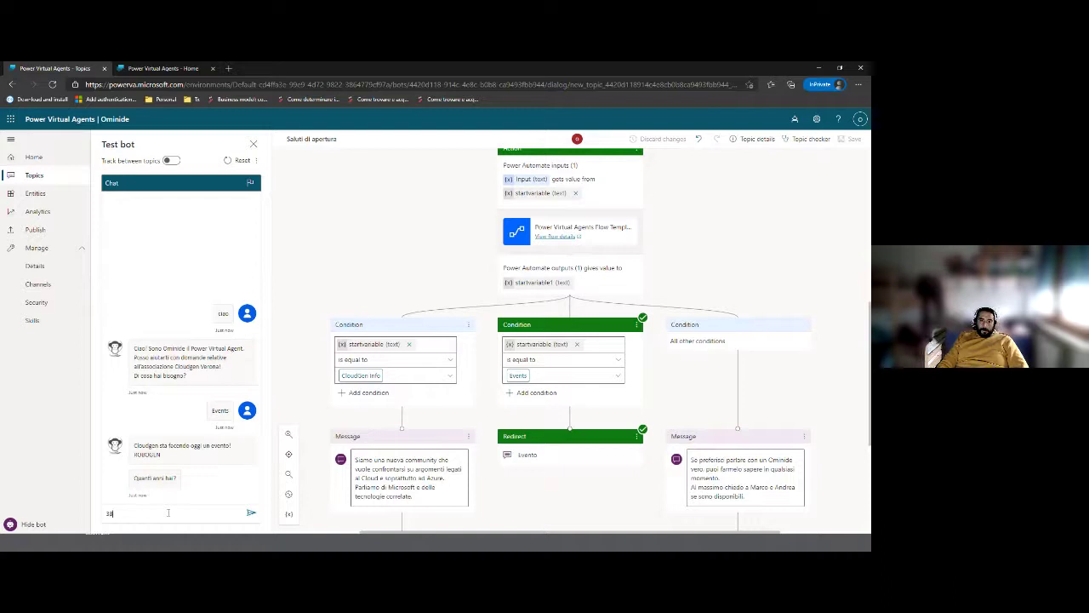
{"action": "key", "text": "Return"}
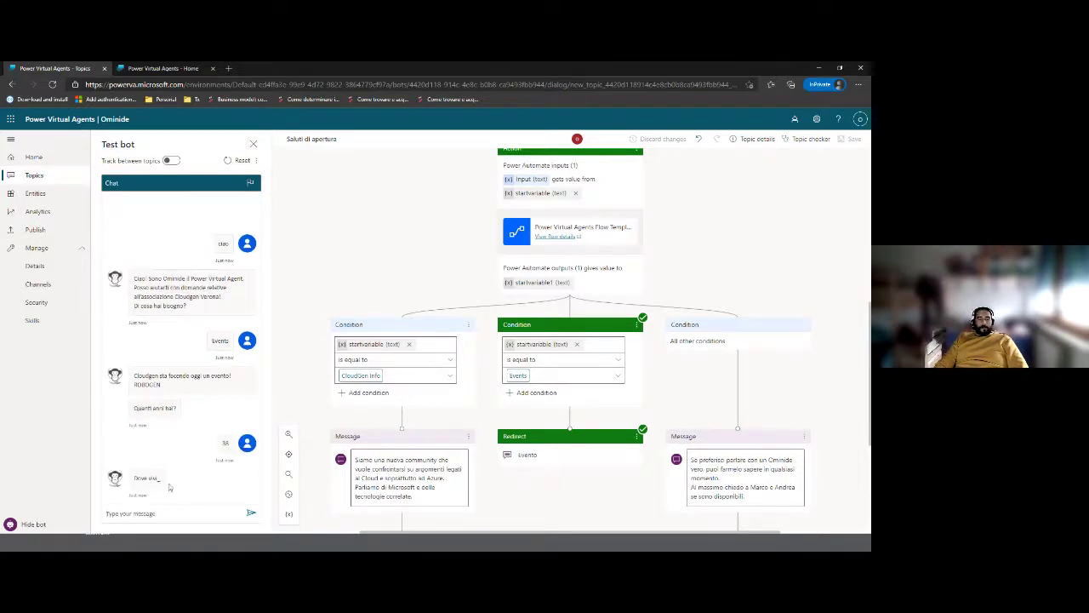
{"action": "type", "text": "Vero"}
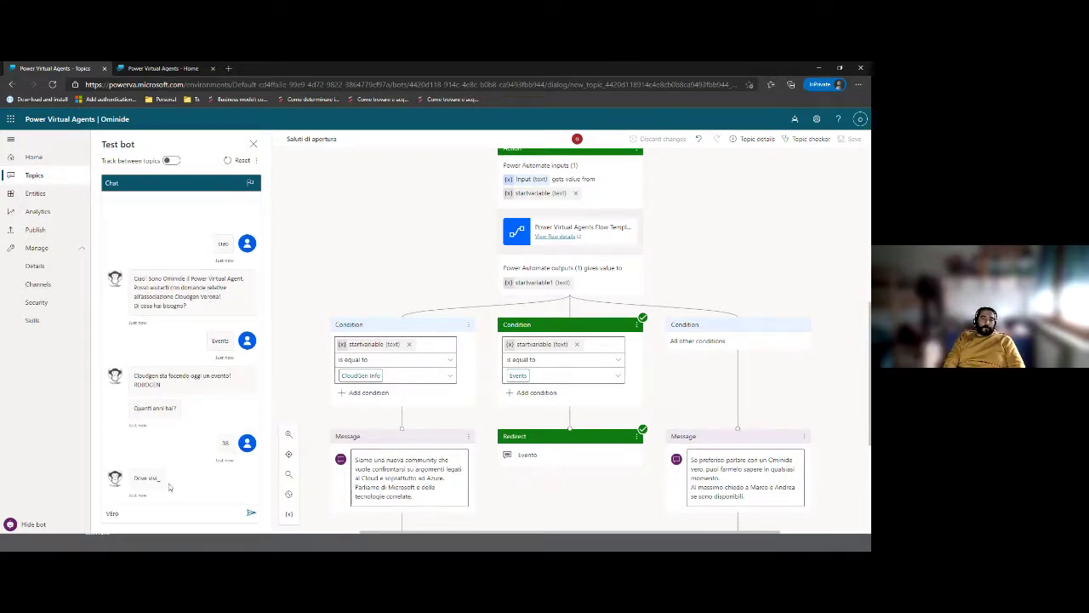
{"action": "type", "text": "na"}
{"action": "key", "text": "Return"}
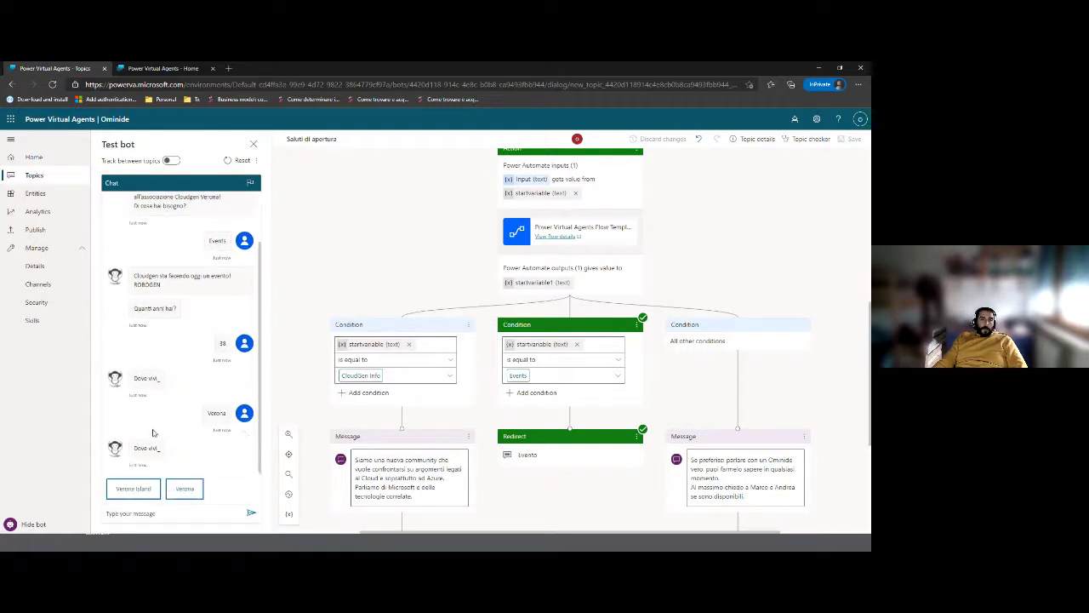
{"action": "scroll", "coordinate": [584, 386], "scroll_direction": "down", "scroll_amount": 1}
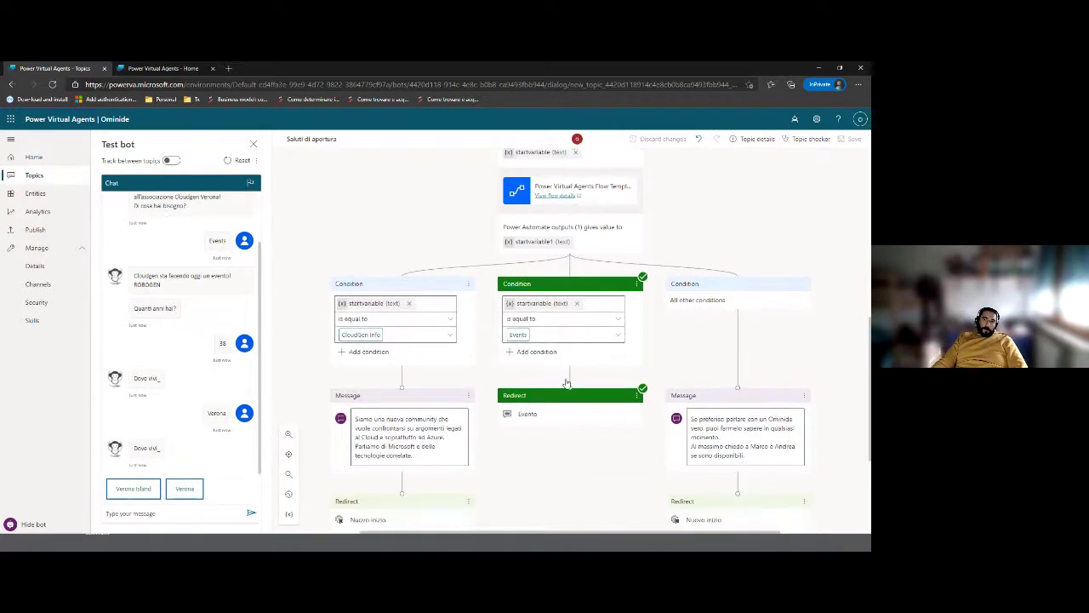
{"action": "scroll", "coordinate": [456, 369], "scroll_direction": "down", "scroll_amount": 1}
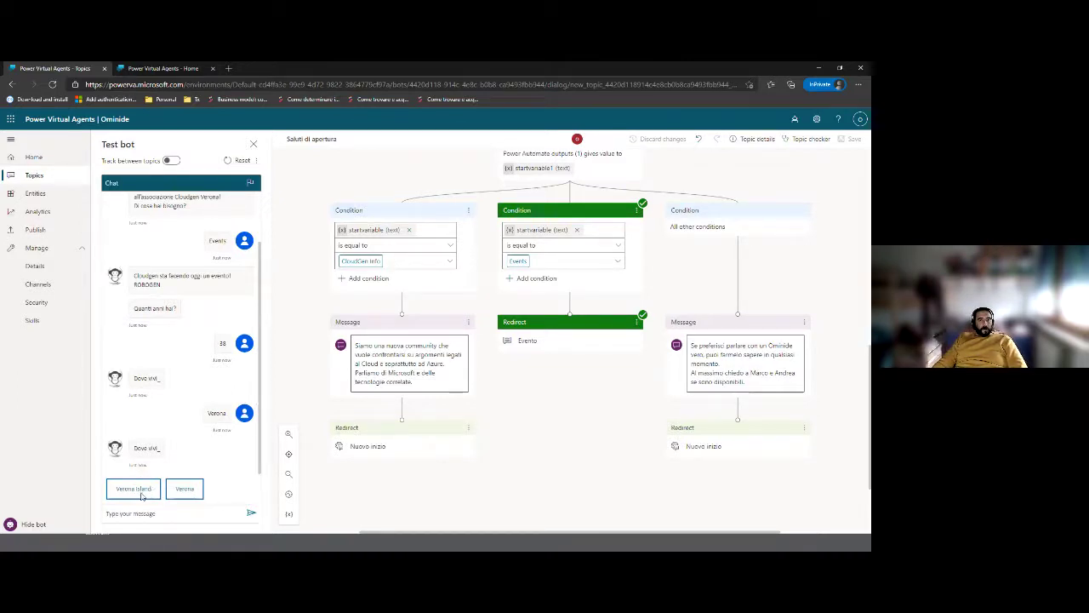
{"action": "left_click", "coordinate": [187, 492]}
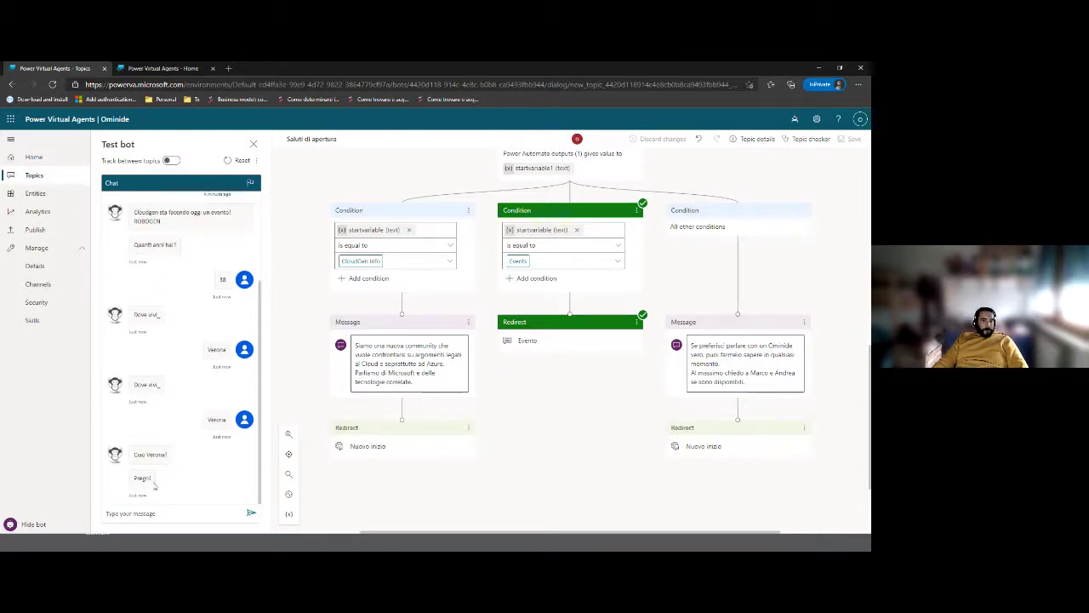
Step: Open the Evento topic in the authoring canvas and check the path the test conversation followed down to the Ringraziamenti redirect
{"action": "left_click", "coordinate": [33, 177]}
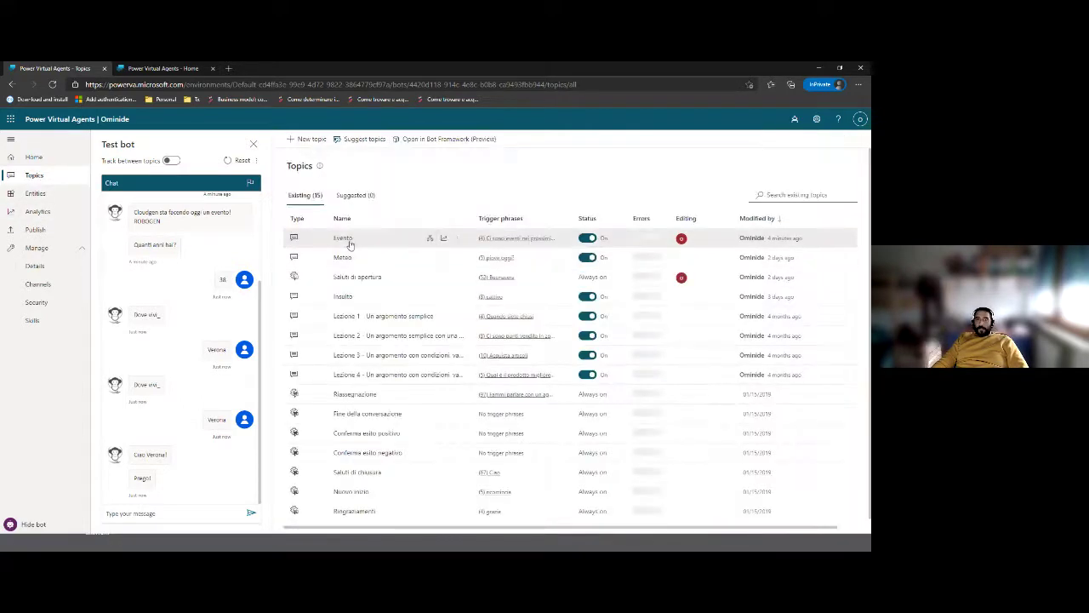
{"action": "left_click", "coordinate": [337, 240]}
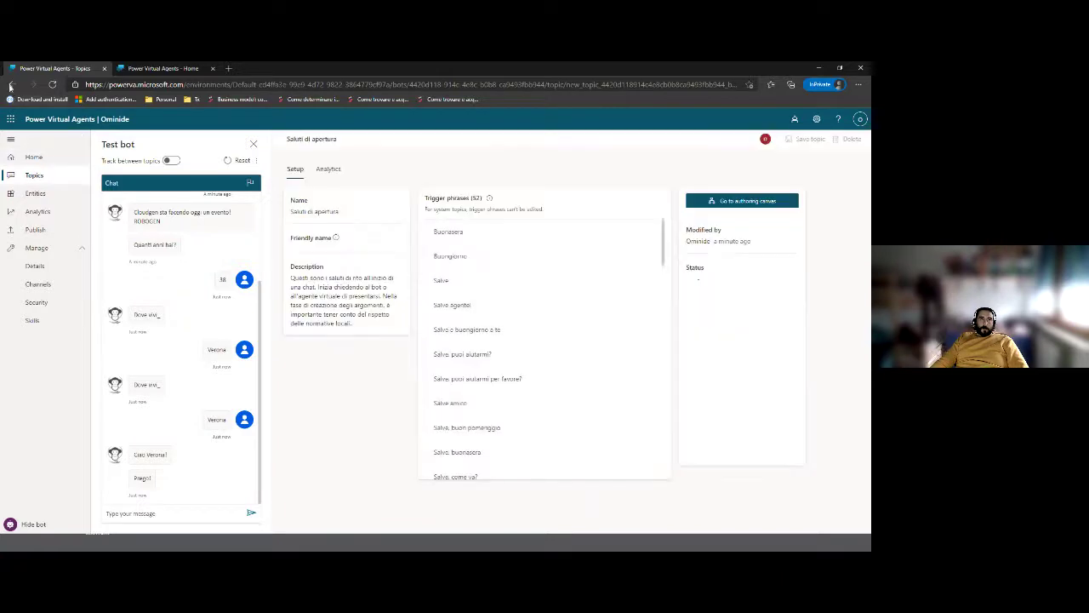
{"action": "left_click", "coordinate": [340, 255]}
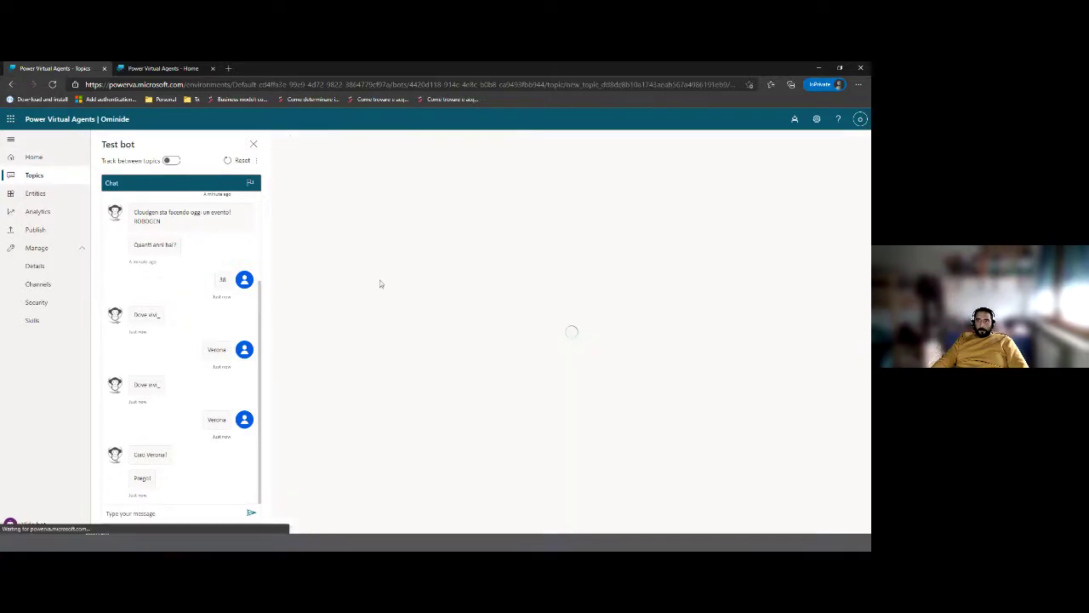
{"action": "left_click", "coordinate": [730, 202]}
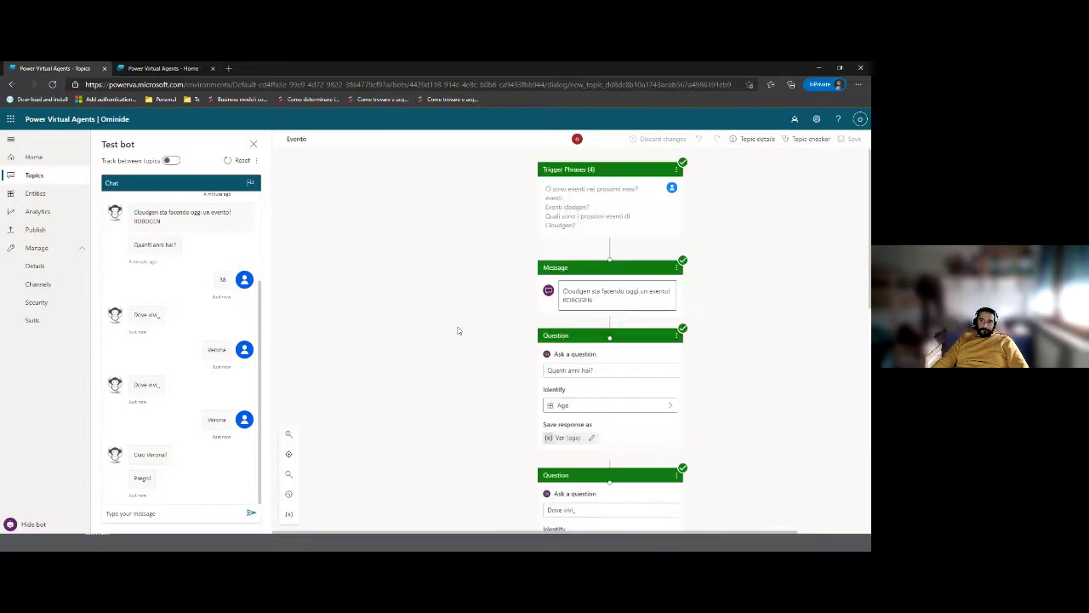
{"action": "scroll", "coordinate": [456, 338], "scroll_direction": "down", "scroll_amount": 1}
{"action": "scroll", "coordinate": [456, 339], "scroll_direction": "down", "scroll_amount": 5}
{"action": "scroll", "coordinate": [456, 339], "scroll_direction": "up", "scroll_amount": 2}
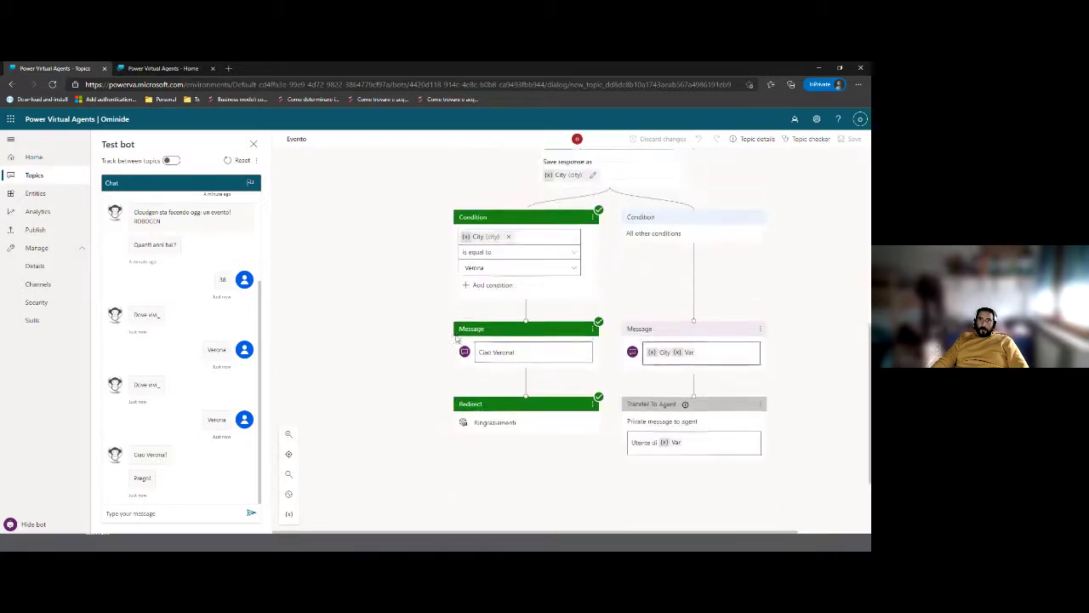
{"action": "scroll", "coordinate": [194, 397], "scroll_direction": "up", "scroll_amount": 3}
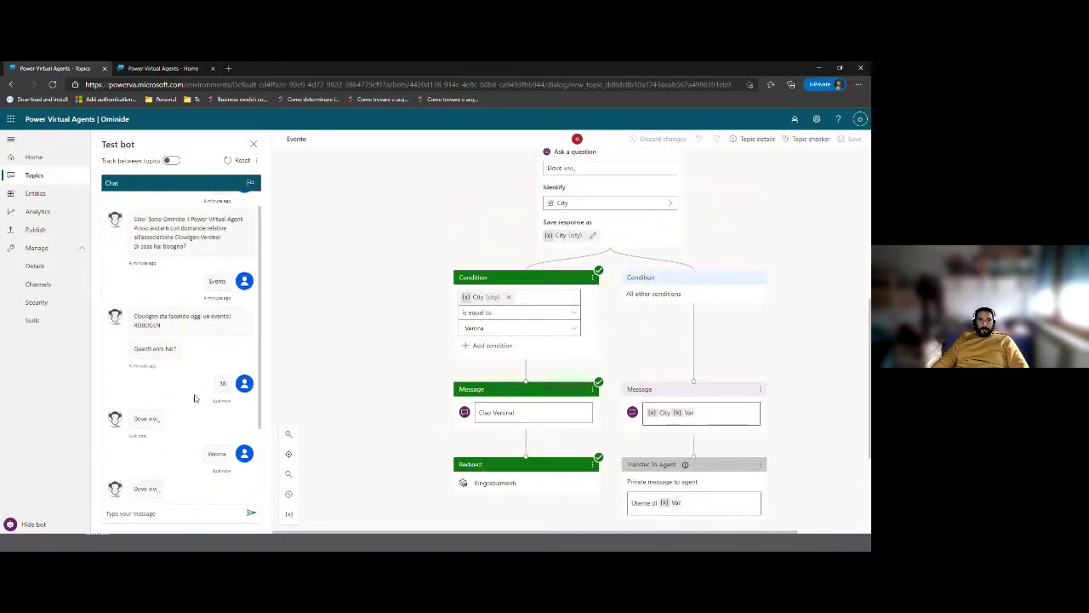
{"action": "scroll", "coordinate": [194, 397], "scroll_direction": "down", "scroll_amount": 3}
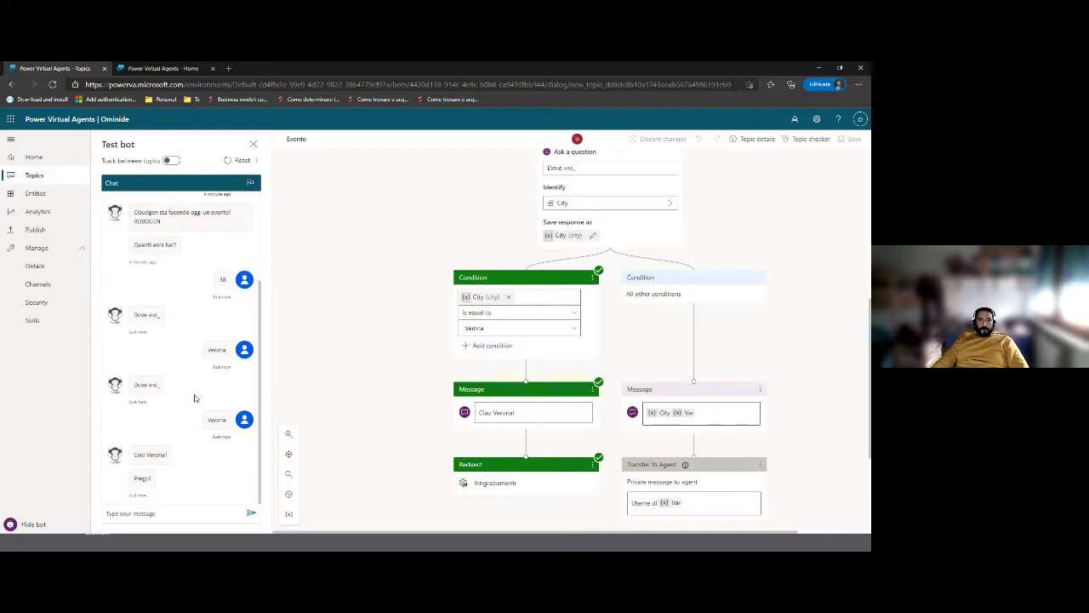
Step: Trigger the Evento topic in the test bot with "eventi", check its trigger phrases and answer the age question with 28
{"action": "left_click", "coordinate": [149, 514]}
{"action": "type", "text": "event"}
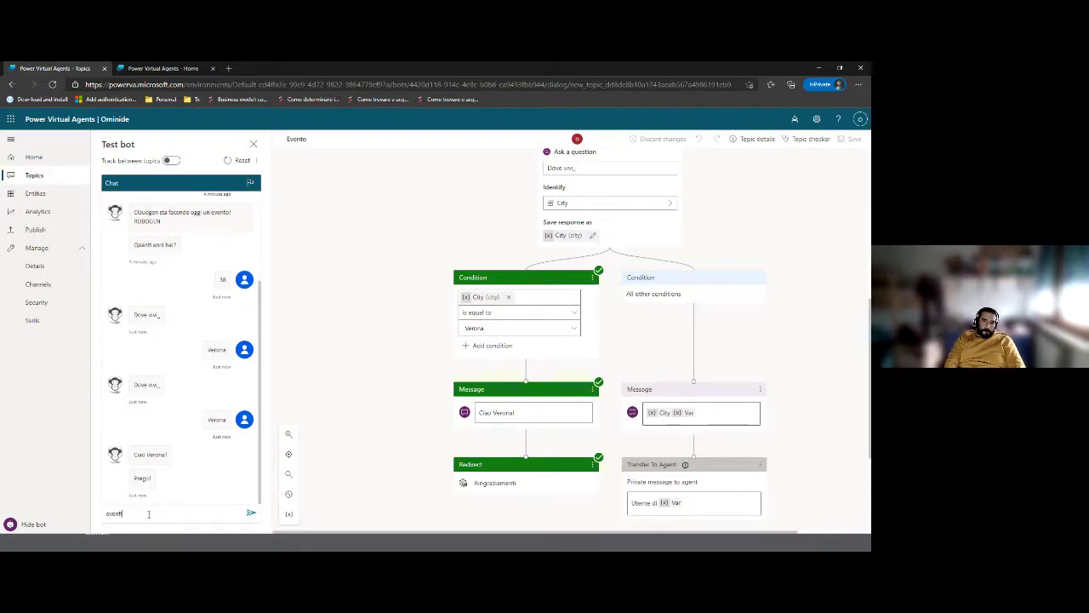
{"action": "type", "text": "i"}
{"action": "key", "text": "Return"}
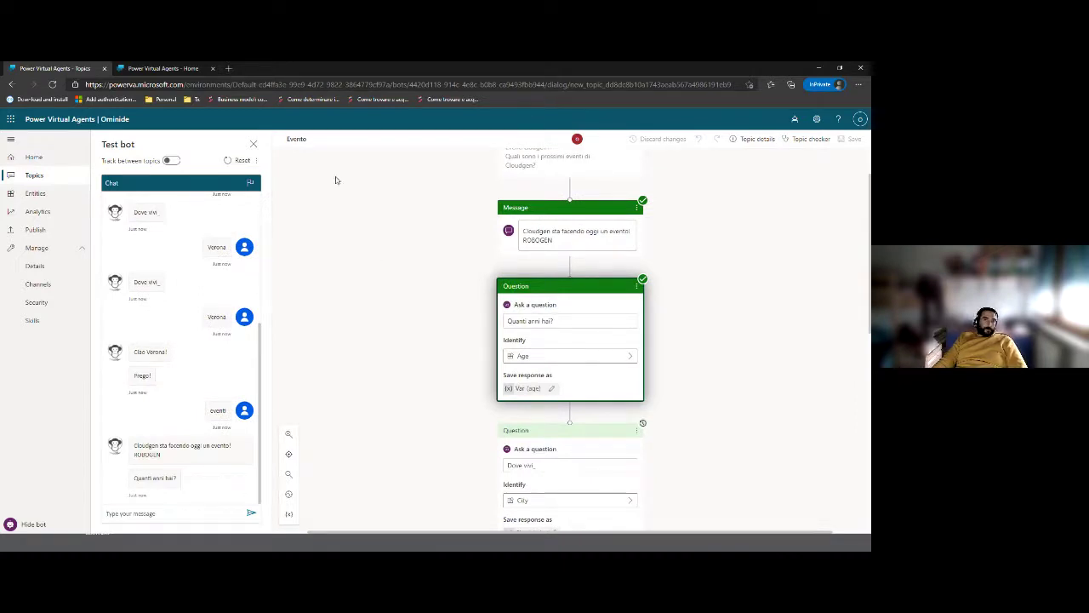
{"action": "scroll", "coordinate": [527, 244], "scroll_direction": "up", "scroll_amount": 1}
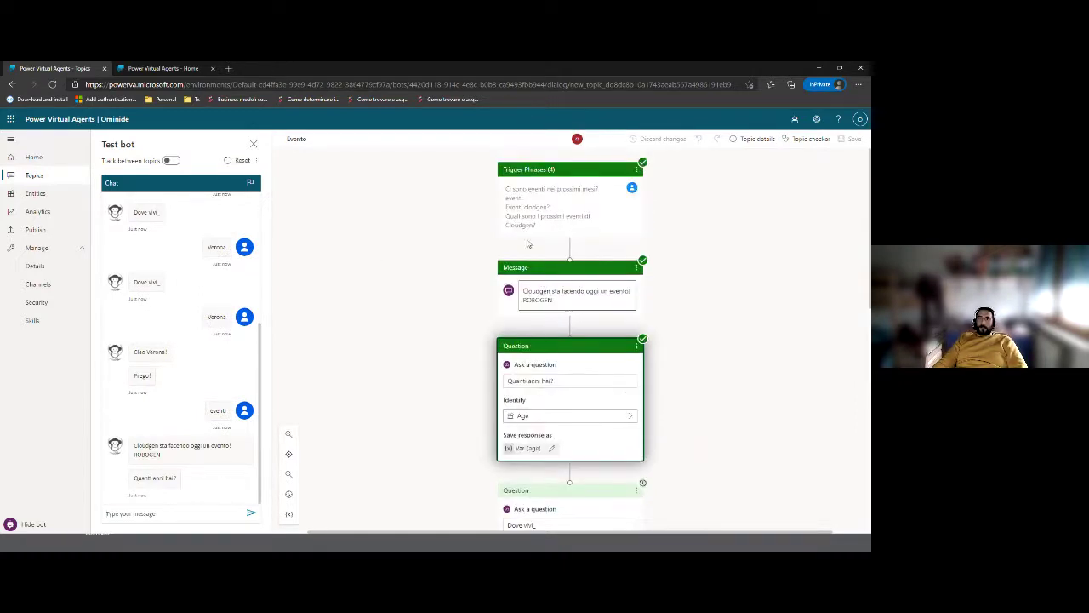
{"action": "double_click", "coordinate": [516, 199]}
{"action": "scroll", "coordinate": [586, 338], "scroll_direction": "down", "scroll_amount": 5}
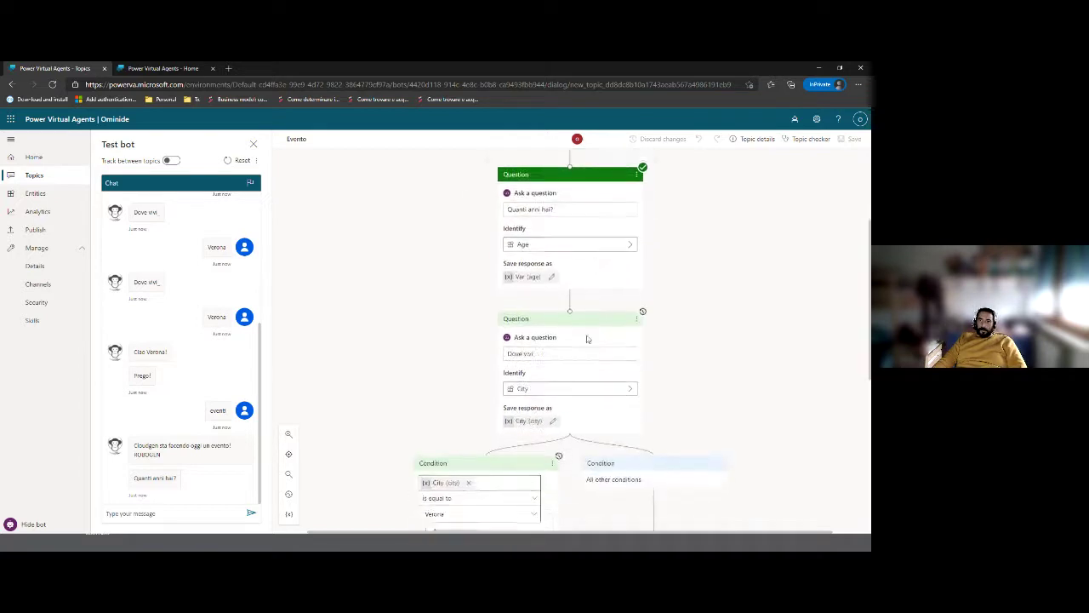
{"action": "left_click", "coordinate": [144, 513]}
{"action": "type", "text": "3"}
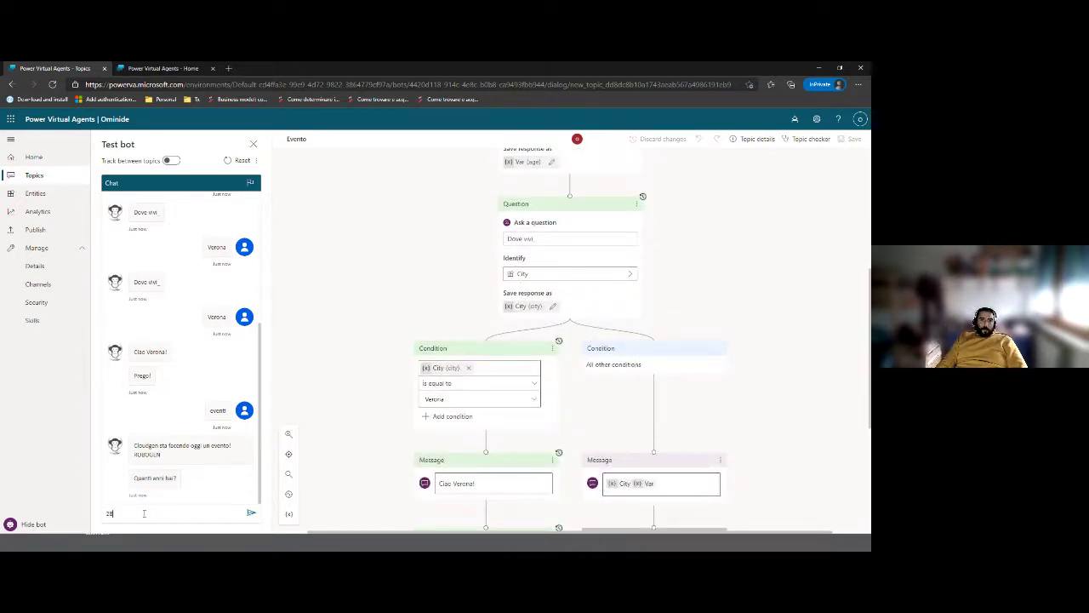
{"action": "type", "text": "8"}
{"action": "key", "text": "Return"}
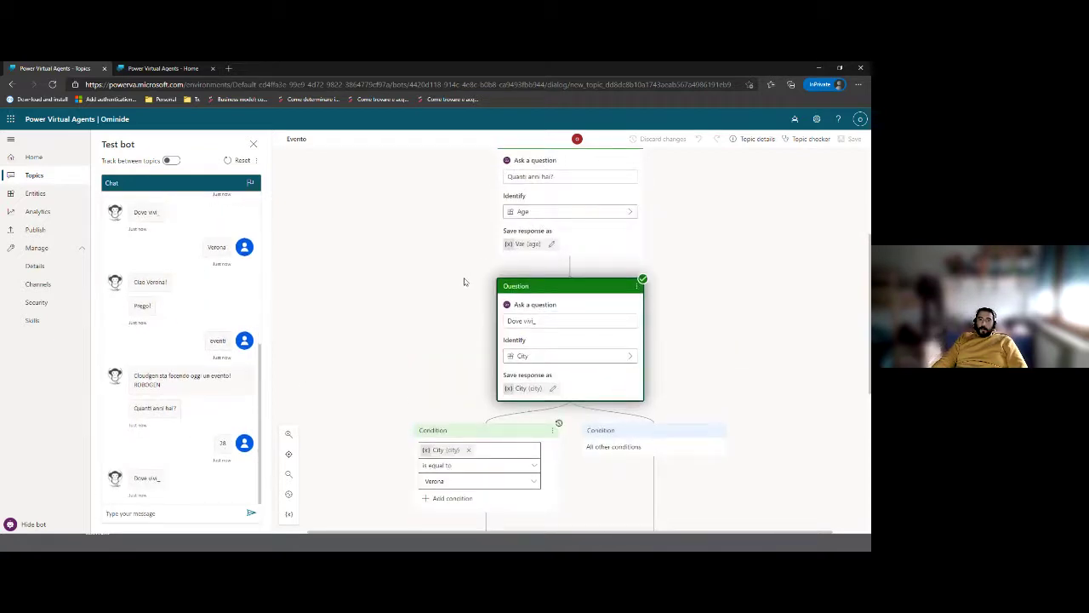
Step: Answer the city question with Verona, choose the Verona suggestion and check the path followed through the Evento flow
{"action": "left_click", "coordinate": [155, 514]}
{"action": "type", "text": "Verona"}
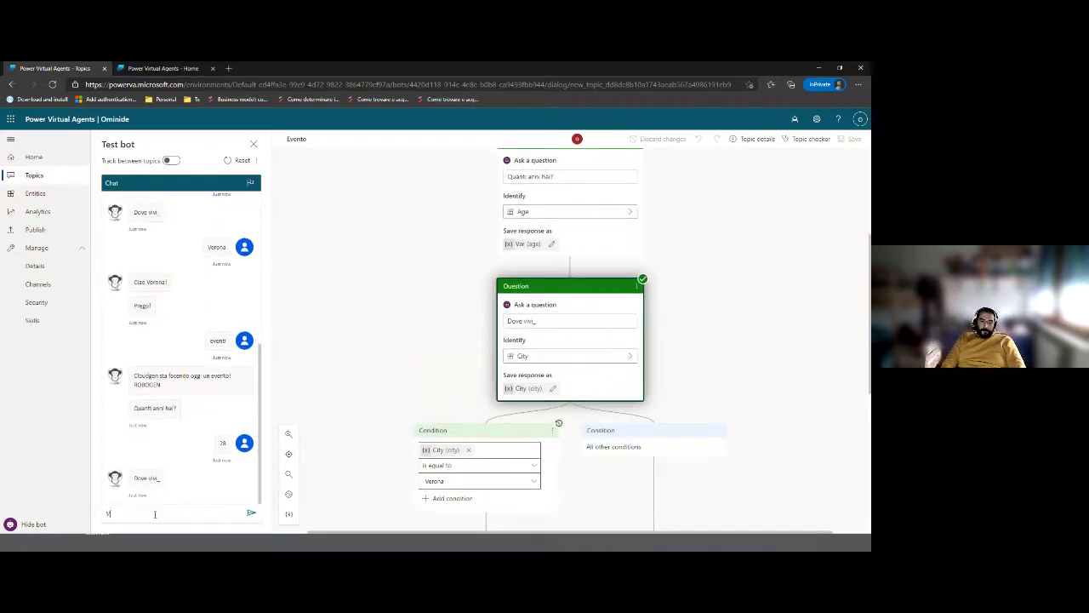
{"action": "key", "text": "Return"}
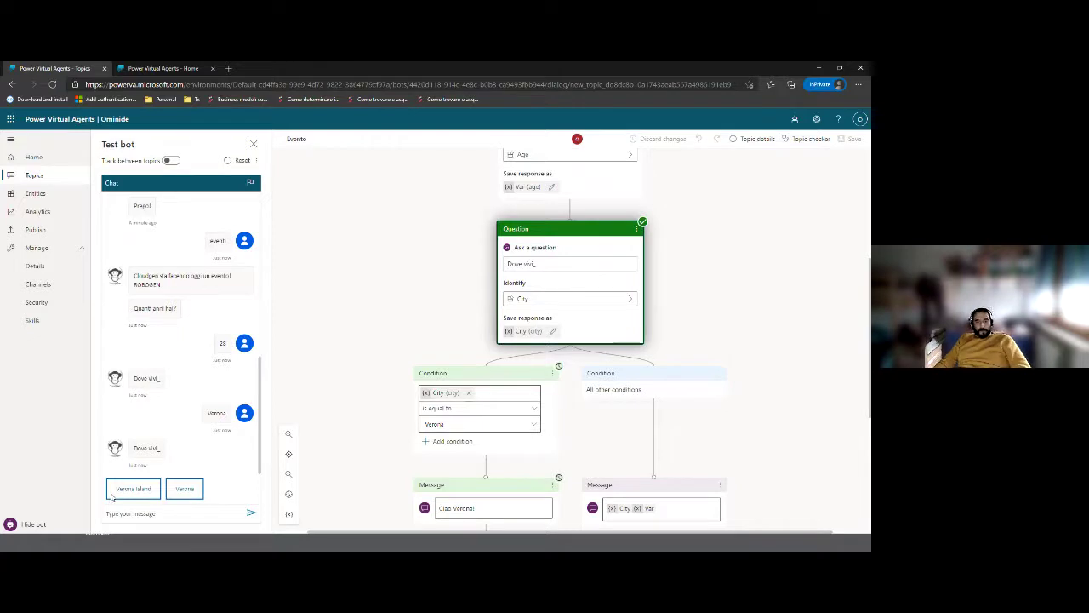
{"action": "left_click", "coordinate": [187, 489]}
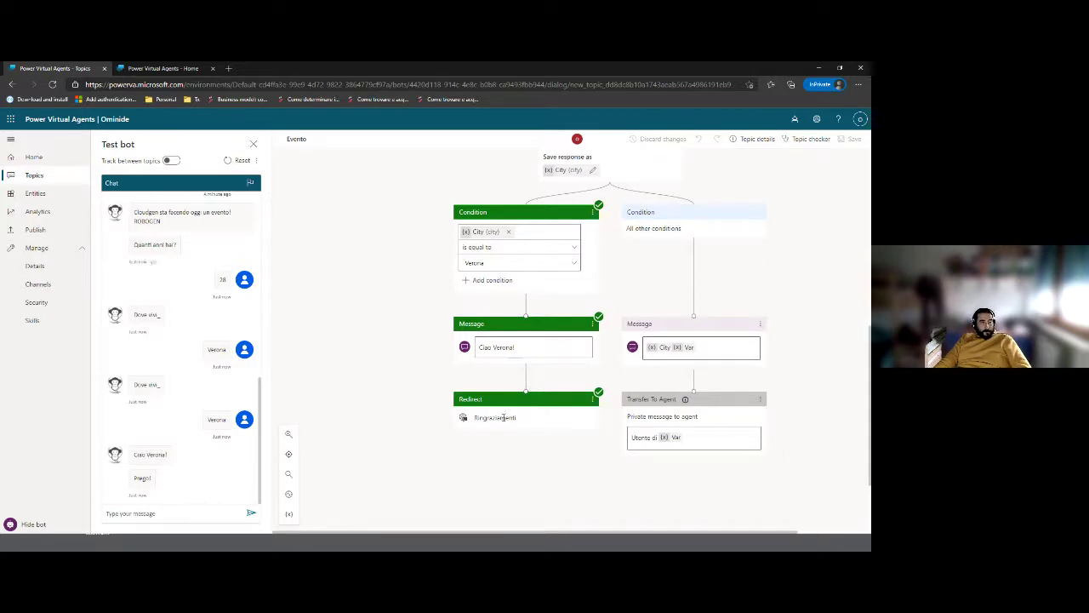
{"action": "scroll", "coordinate": [720, 437], "scroll_direction": "up", "scroll_amount": 1}
{"action": "scroll", "coordinate": [518, 494], "scroll_direction": "down", "scroll_amount": 1}
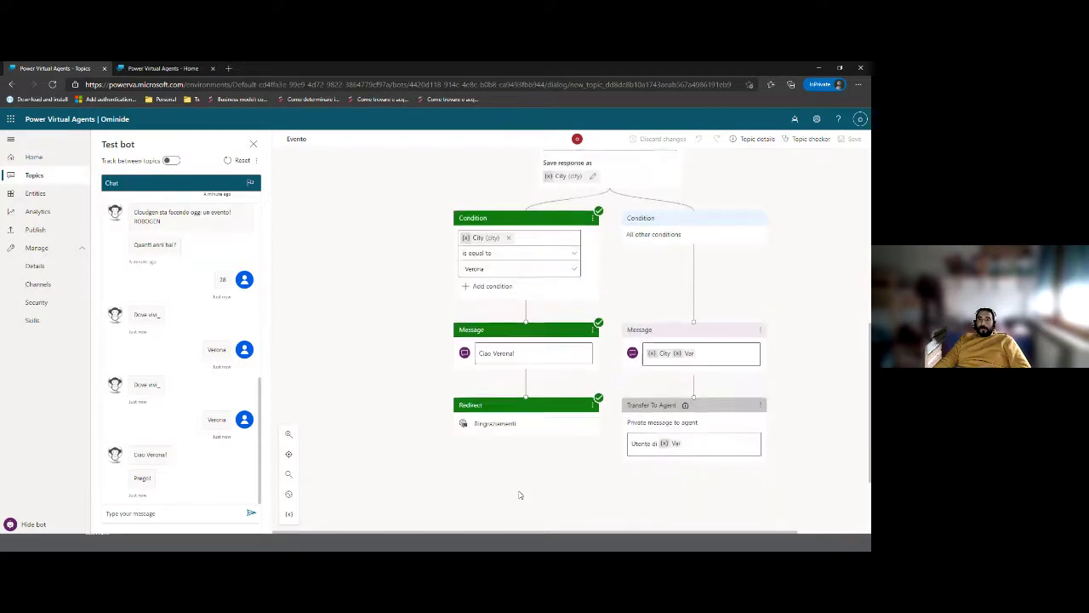
Step: Run the Evento conversation again with "eventi", answering 28 for the age and Milano for the city
{"action": "left_click", "coordinate": [148, 516]}
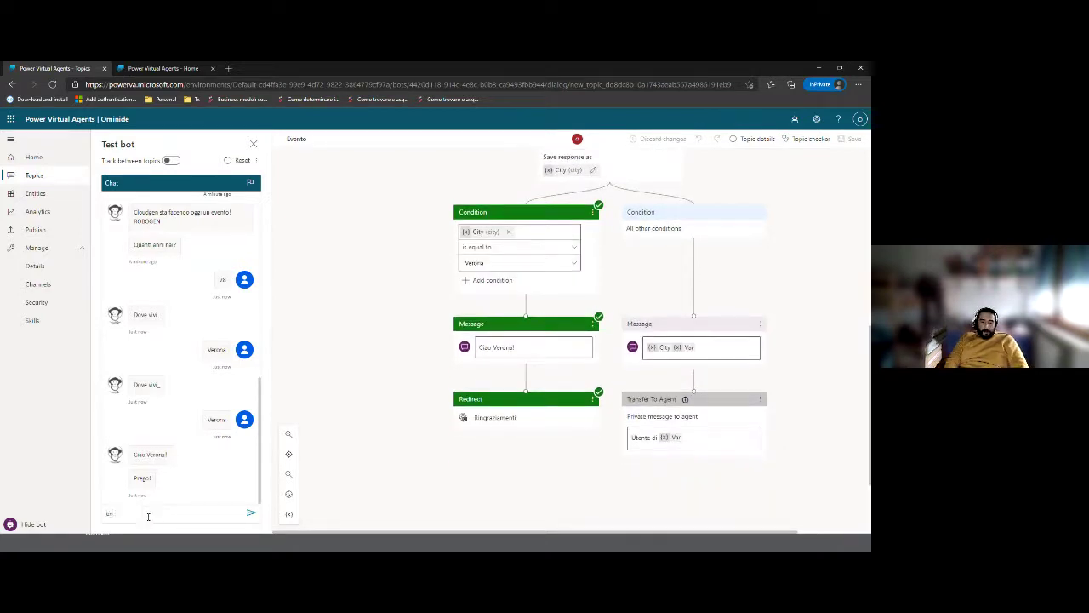
{"action": "type", "text": "eventi"}
{"action": "key", "text": "Return"}
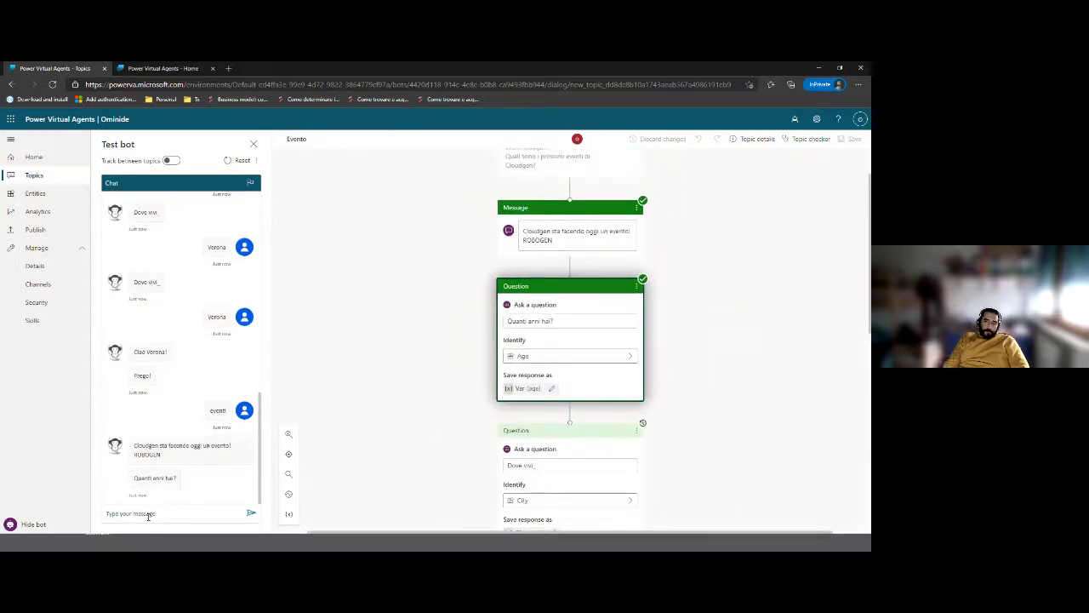
{"action": "type", "text": "3"}
{"action": "type", "text": "8"}
{"action": "key", "text": "Return"}
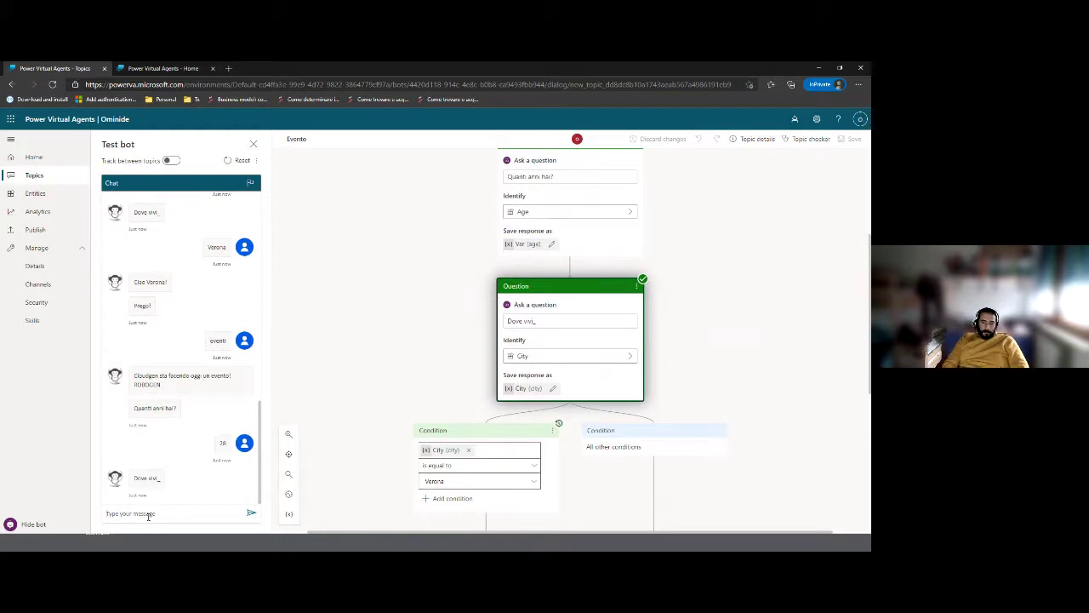
{"action": "type", "text": "Milano"}
{"action": "key", "text": "Return"}
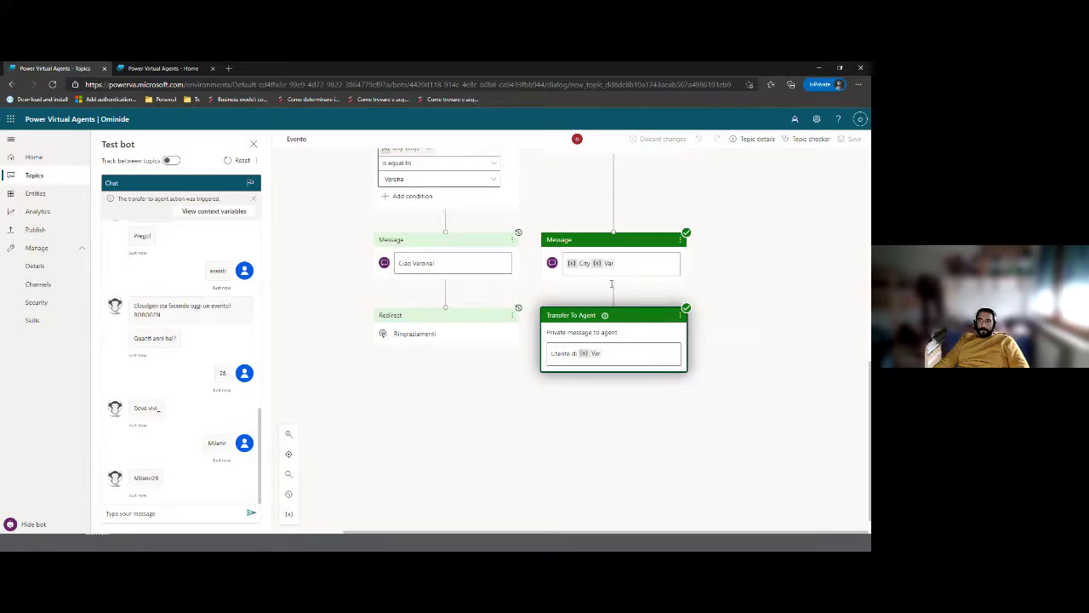
Step: Examine the age and city variables, the All other conditions branch and its Transfer To Agent node, and return to the topics list
{"action": "scroll", "coordinate": [613, 298], "scroll_direction": "up", "scroll_amount": 3}
{"action": "scroll", "coordinate": [619, 309], "scroll_direction": "down", "scroll_amount": 2}
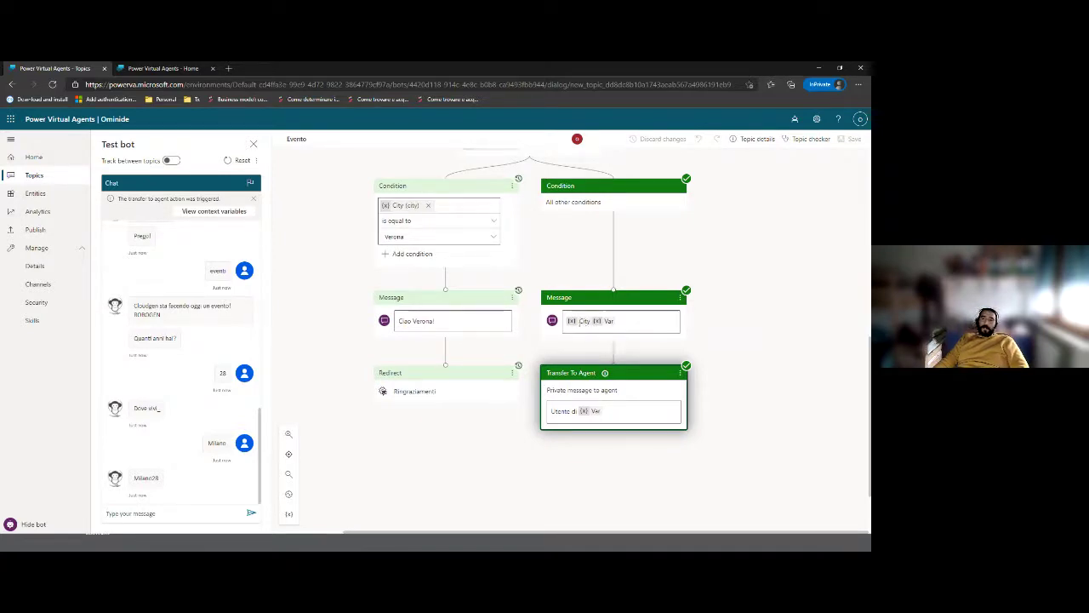
{"action": "scroll", "coordinate": [611, 324], "scroll_direction": "up", "scroll_amount": 4}
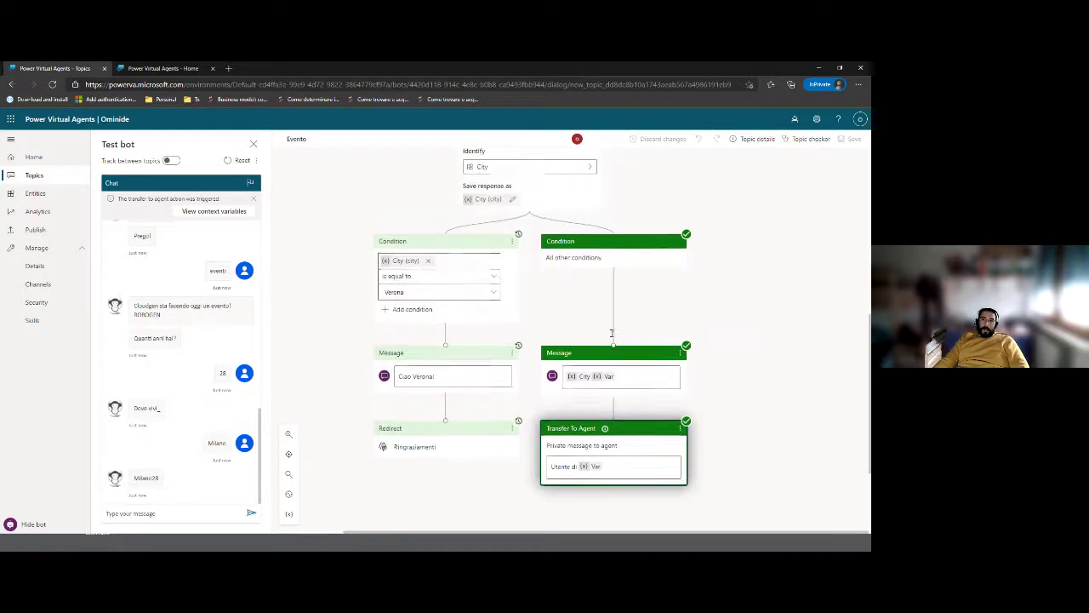
{"action": "scroll", "coordinate": [516, 257], "scroll_direction": "up", "scroll_amount": 3}
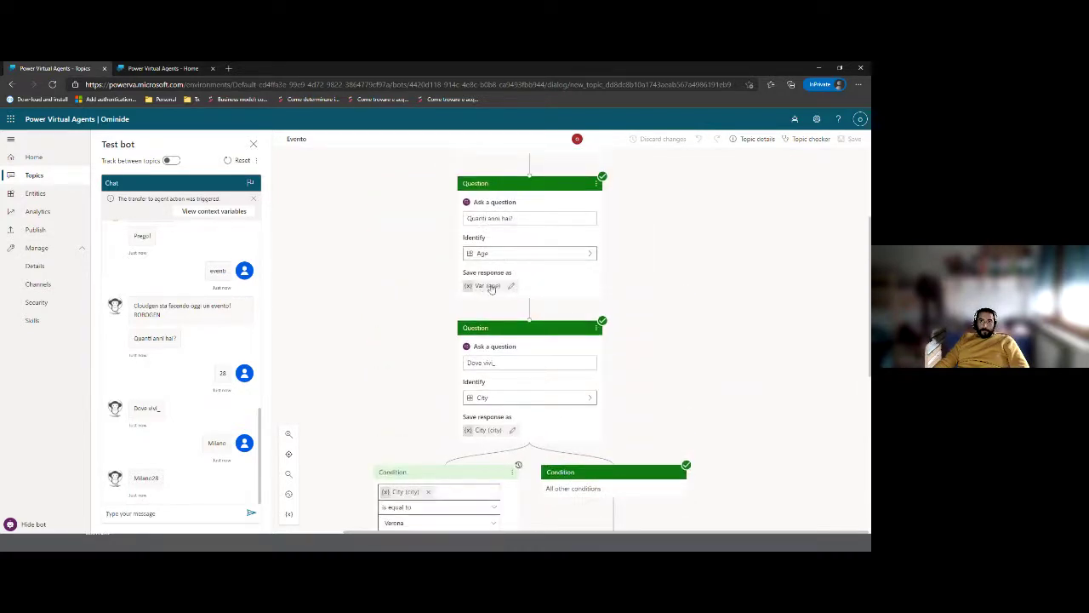
{"action": "scroll", "coordinate": [560, 350], "scroll_direction": "down", "scroll_amount": 9}
{"action": "mouse_move", "coordinate": [605, 315]}
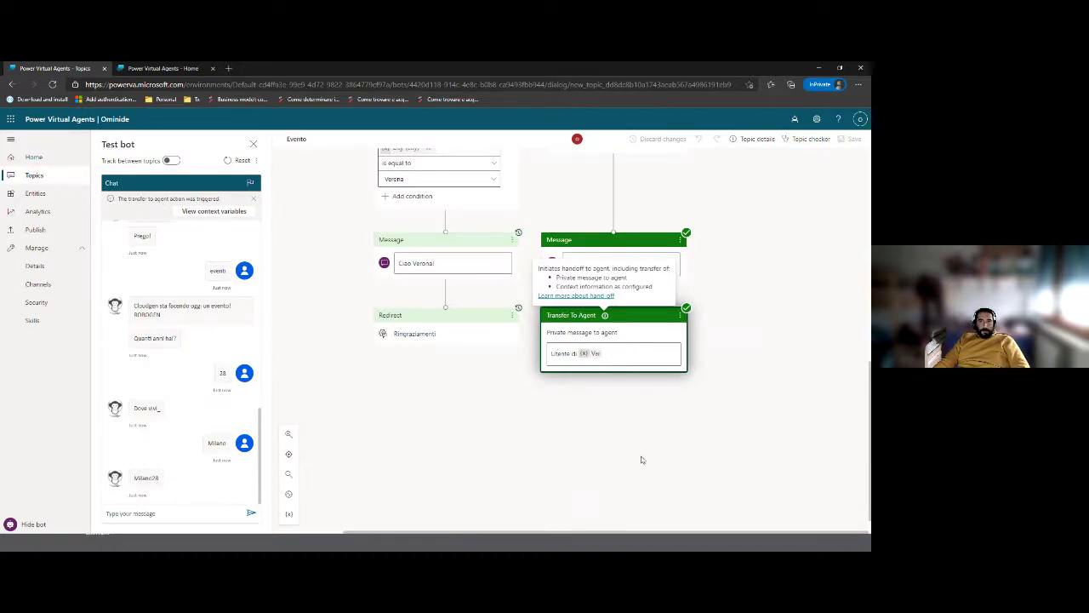
{"action": "left_click", "coordinate": [633, 353]}
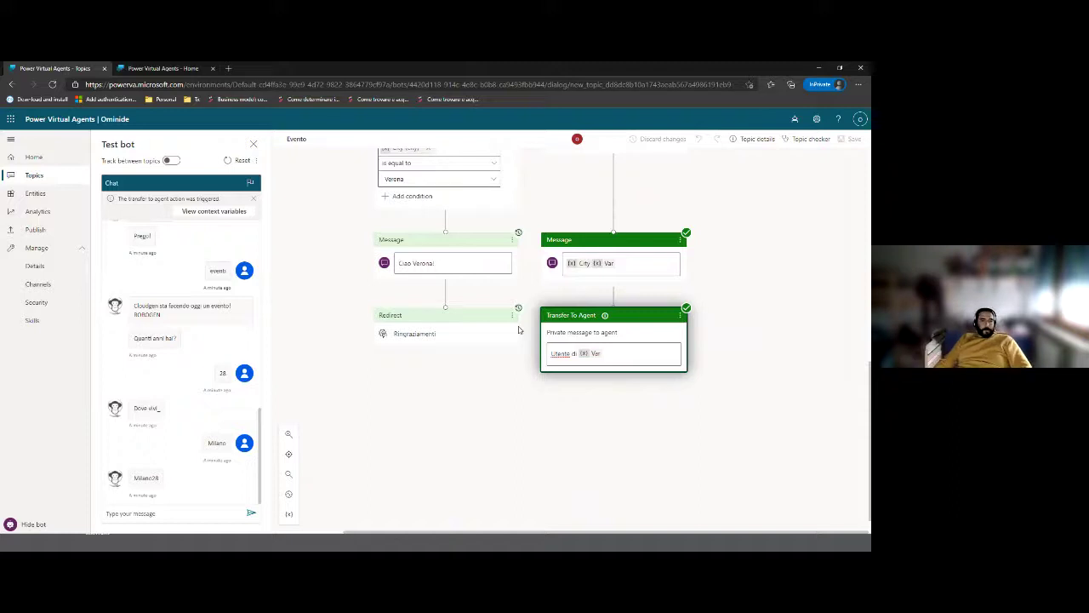
{"action": "scroll", "coordinate": [595, 332], "scroll_direction": "up", "scroll_amount": 3}
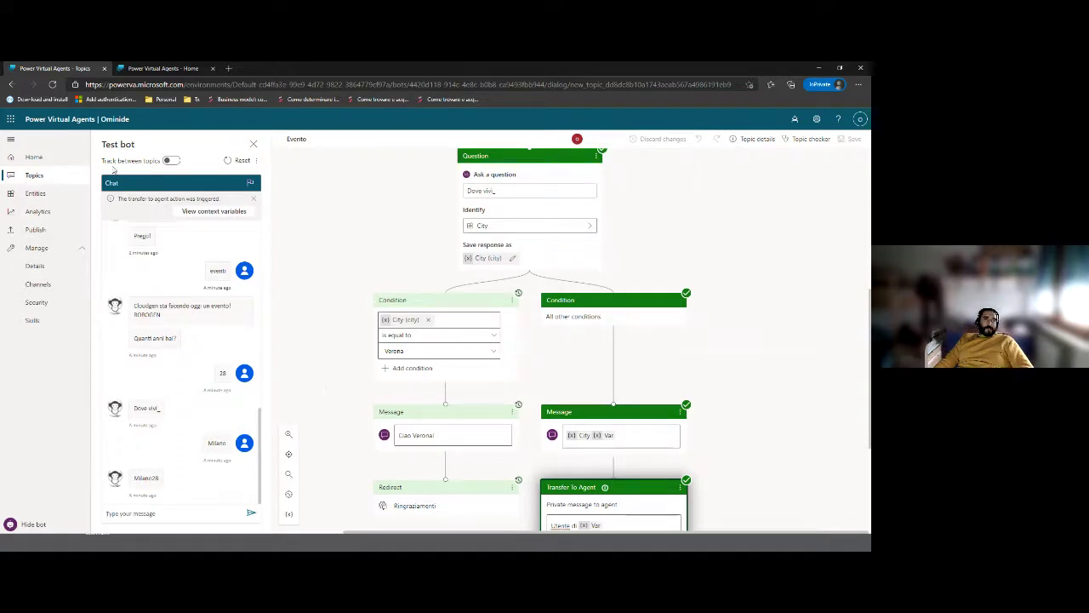
{"action": "left_click", "coordinate": [38, 177]}
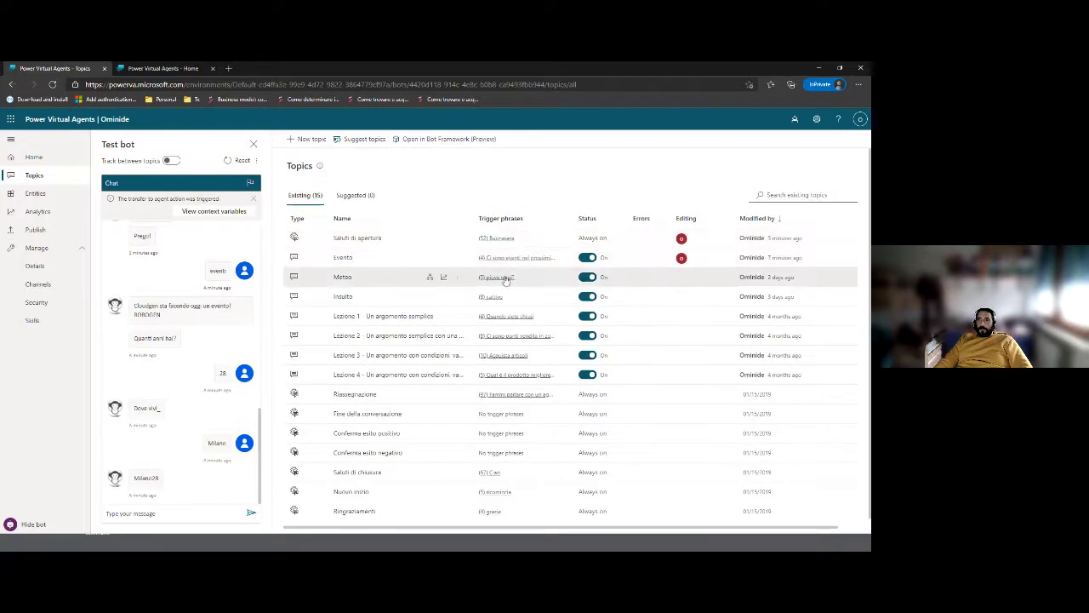
Step: Check the Evento topic's trigger phrases and conversation flow, and return to the topics list
{"action": "mouse_move", "coordinate": [507, 262]}
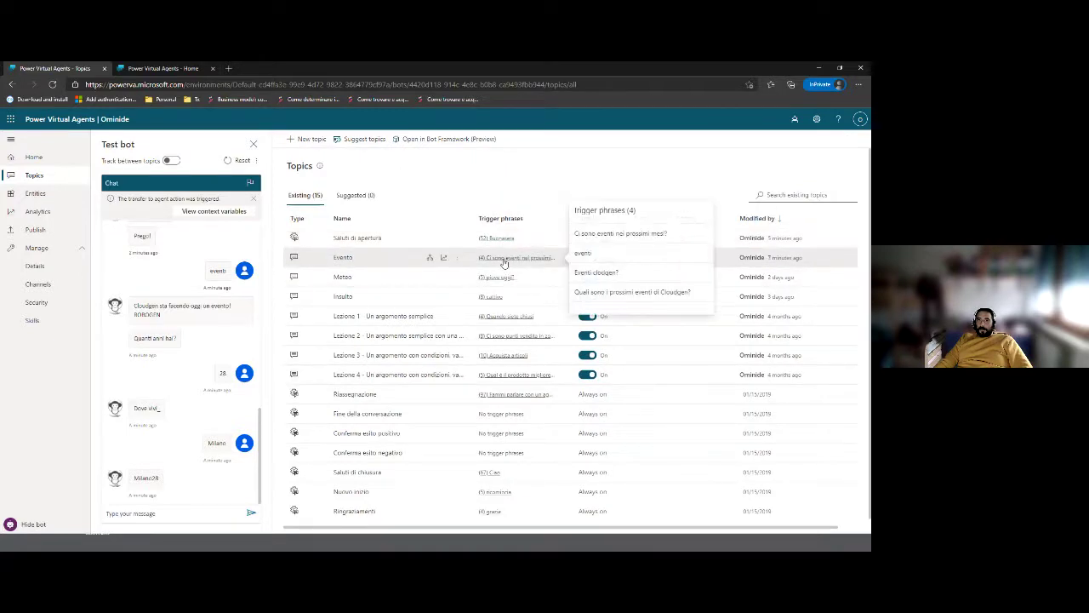
{"action": "left_click", "coordinate": [343, 258]}
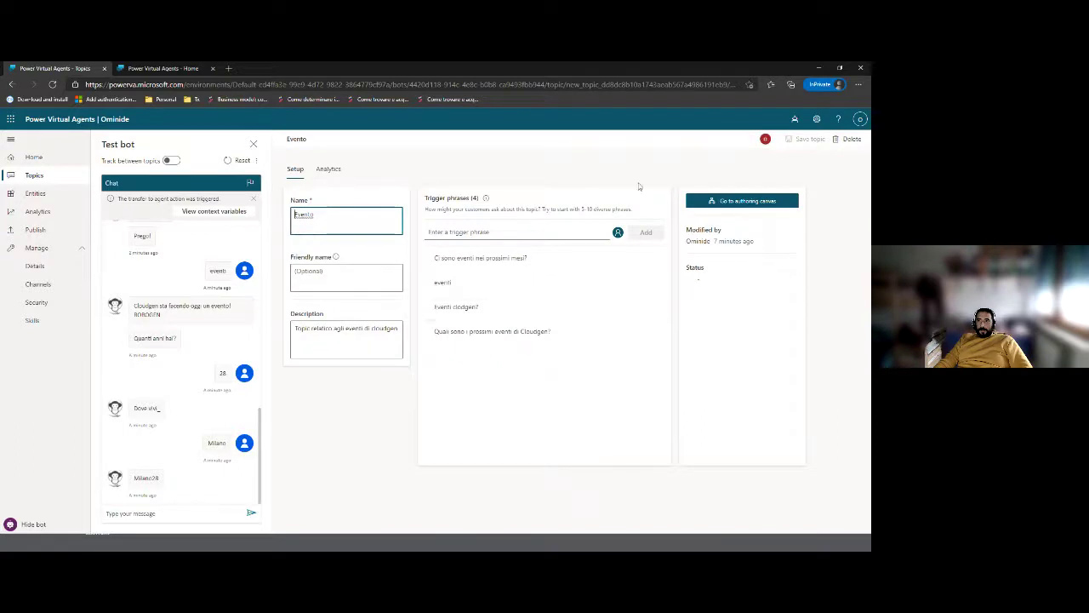
{"action": "left_click", "coordinate": [754, 204]}
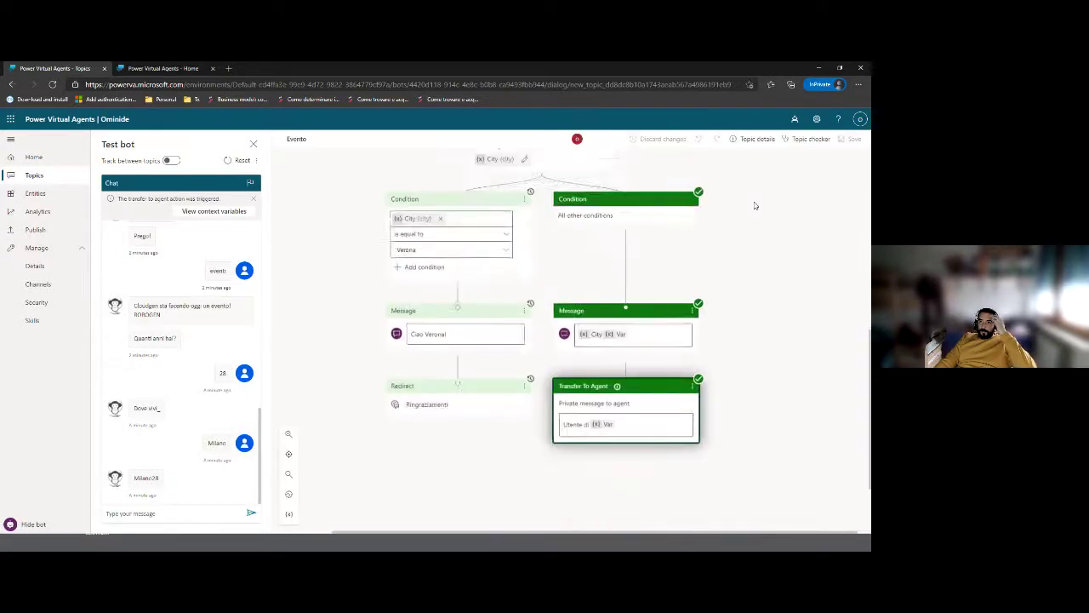
{"action": "left_click", "coordinate": [36, 175]}
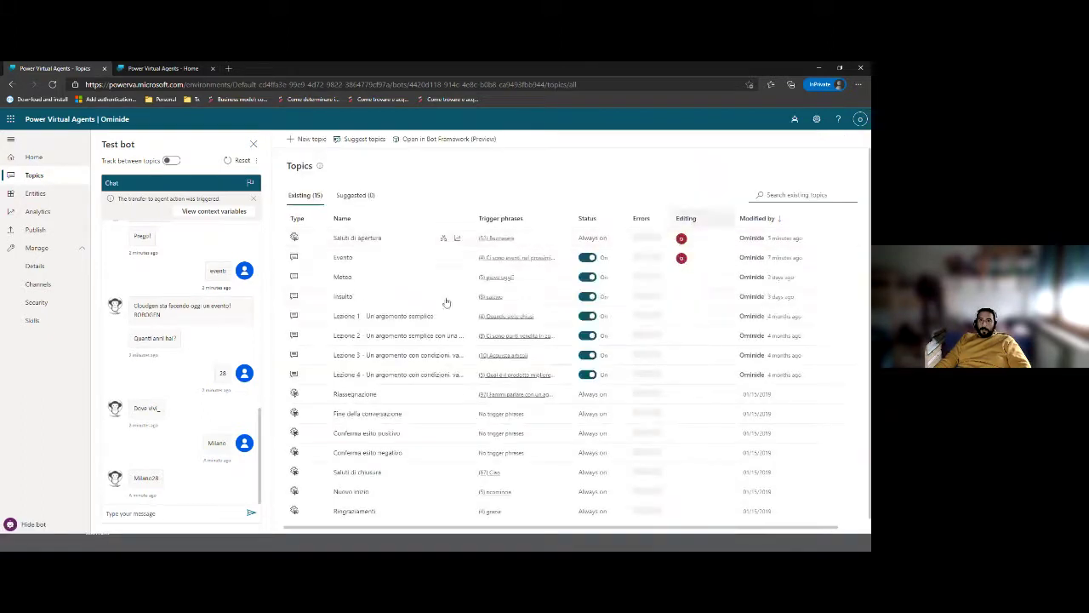
Step: Open the Insulto topic and test it by sending its trigger phrase "cattivo" to the test bot
{"action": "left_click", "coordinate": [341, 298]}
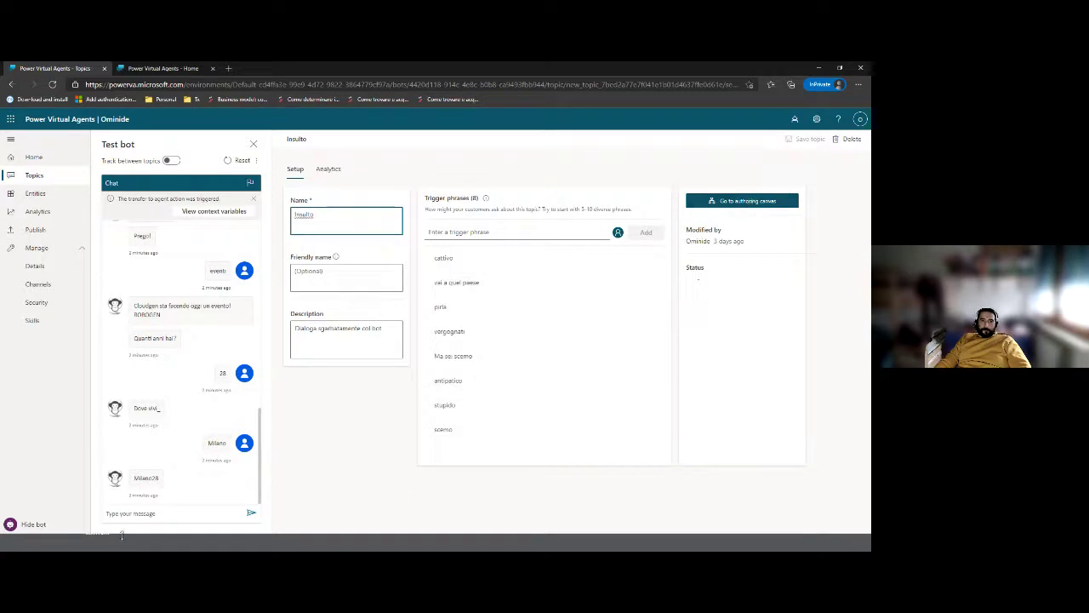
{"action": "left_click", "coordinate": [153, 516]}
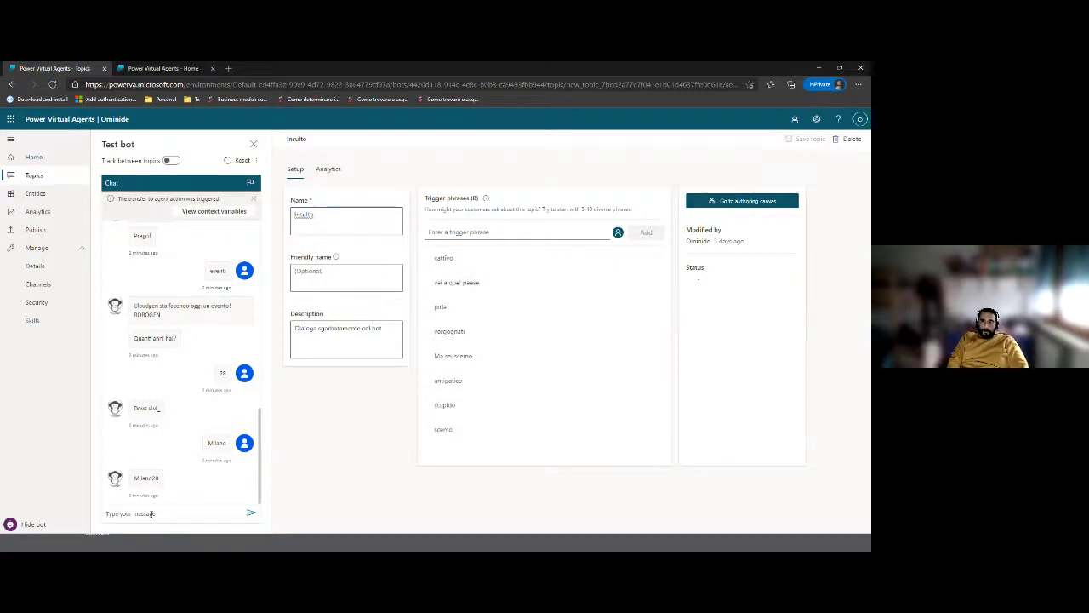
{"action": "type", "text": "cattivo"}
{"action": "key", "text": "Return"}
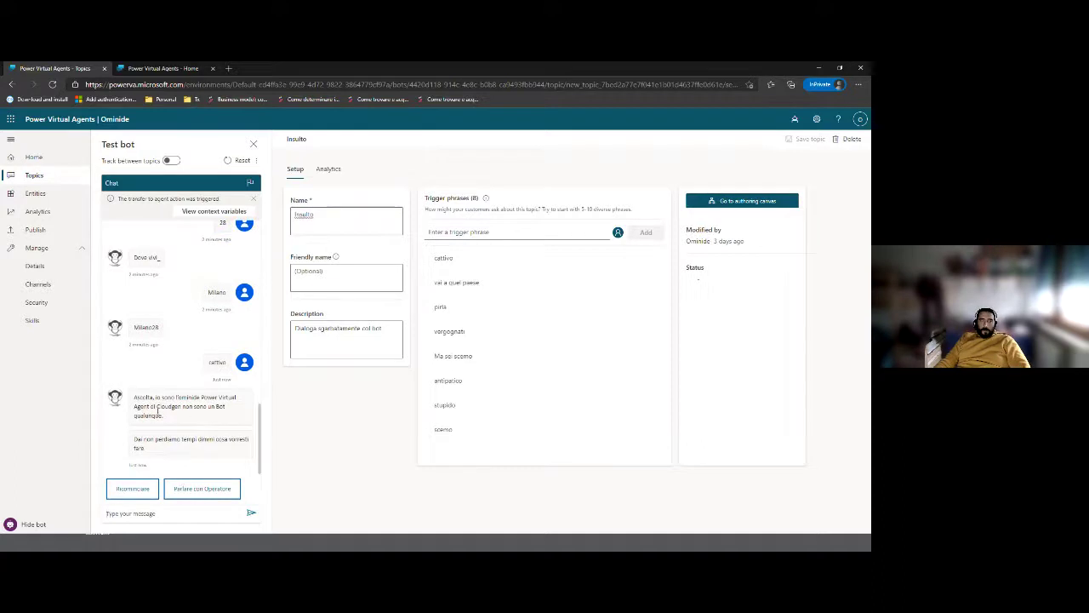
{"action": "left_click_drag", "start_coordinate": [157, 400], "coordinate": [226, 456]}
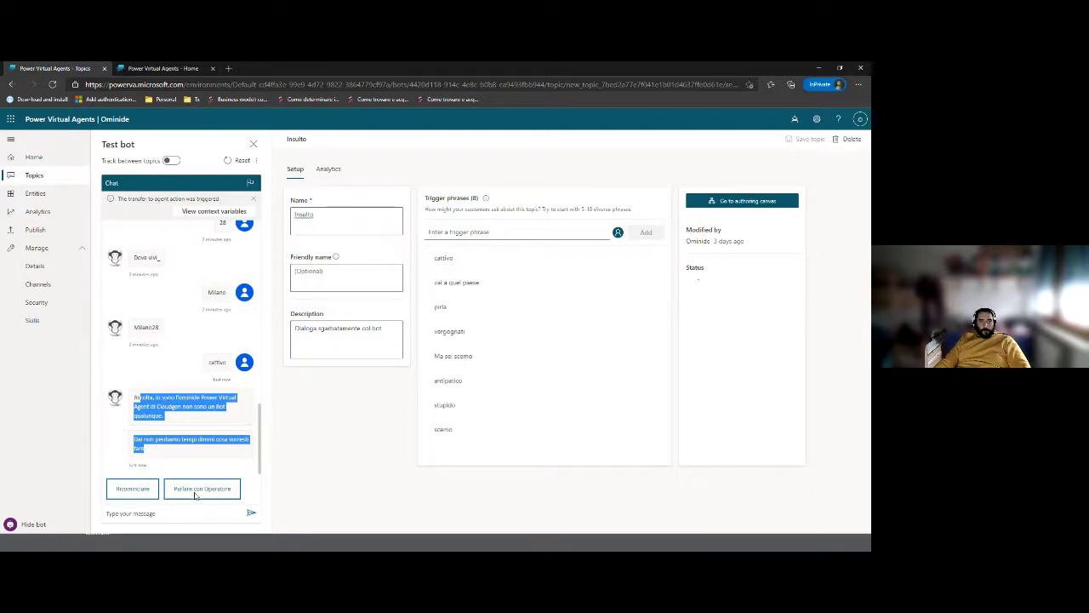
Step: Examine the Insulto conversation flow, including the Transfer To Agent node and its private message, and return to the topics list
{"action": "left_click", "coordinate": [725, 199]}
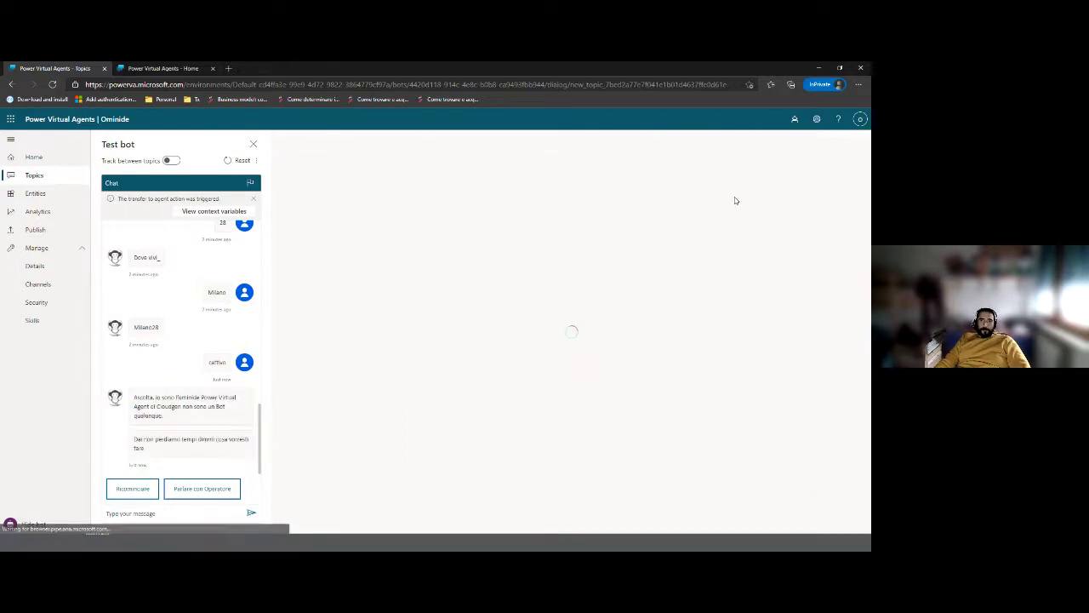
{"action": "scroll", "coordinate": [400, 277], "scroll_direction": "down", "scroll_amount": 3}
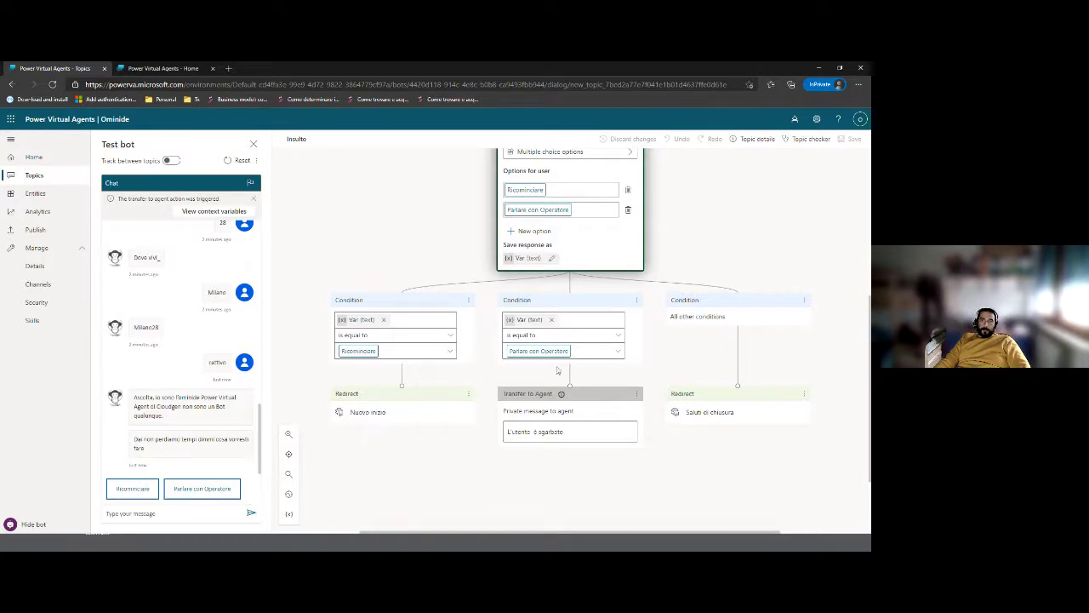
{"action": "mouse_move", "coordinate": [560, 393]}
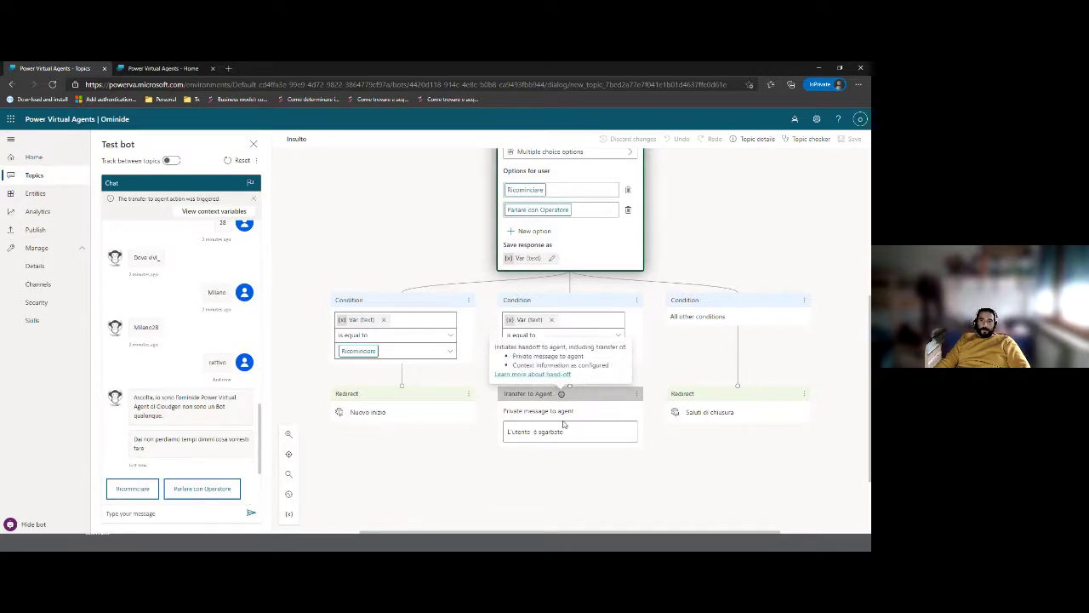
{"action": "left_click", "coordinate": [507, 431]}
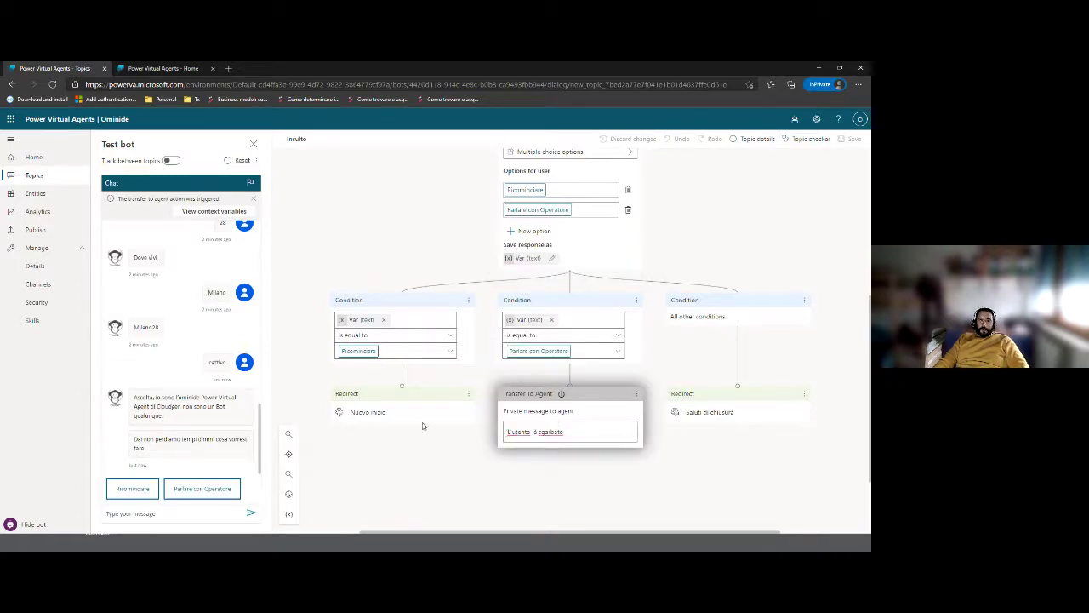
{"action": "scroll", "coordinate": [414, 409], "scroll_direction": "up", "scroll_amount": 4}
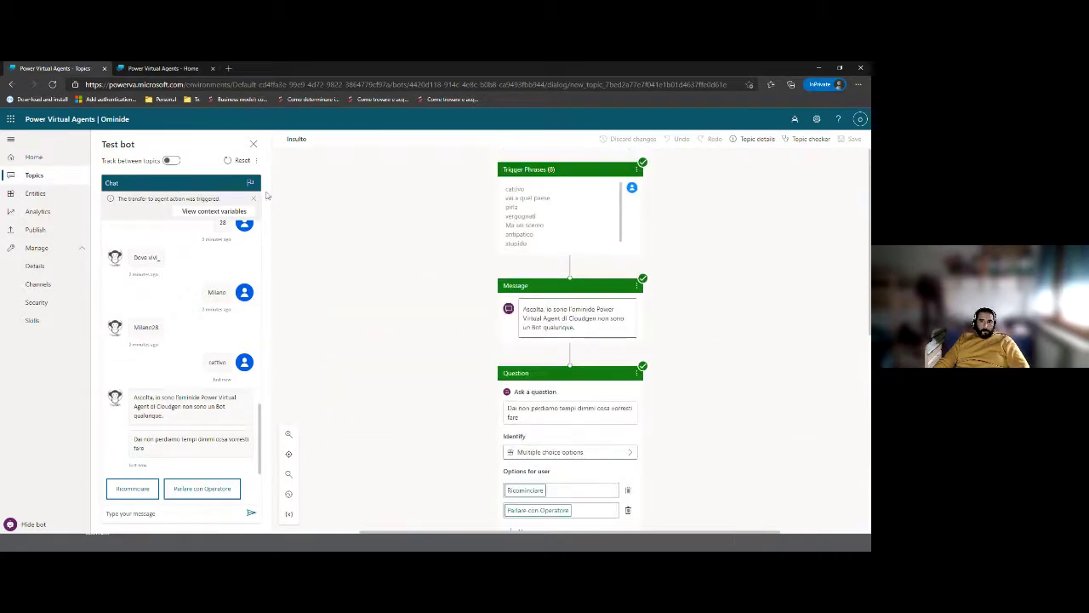
{"action": "left_click", "coordinate": [34, 175]}
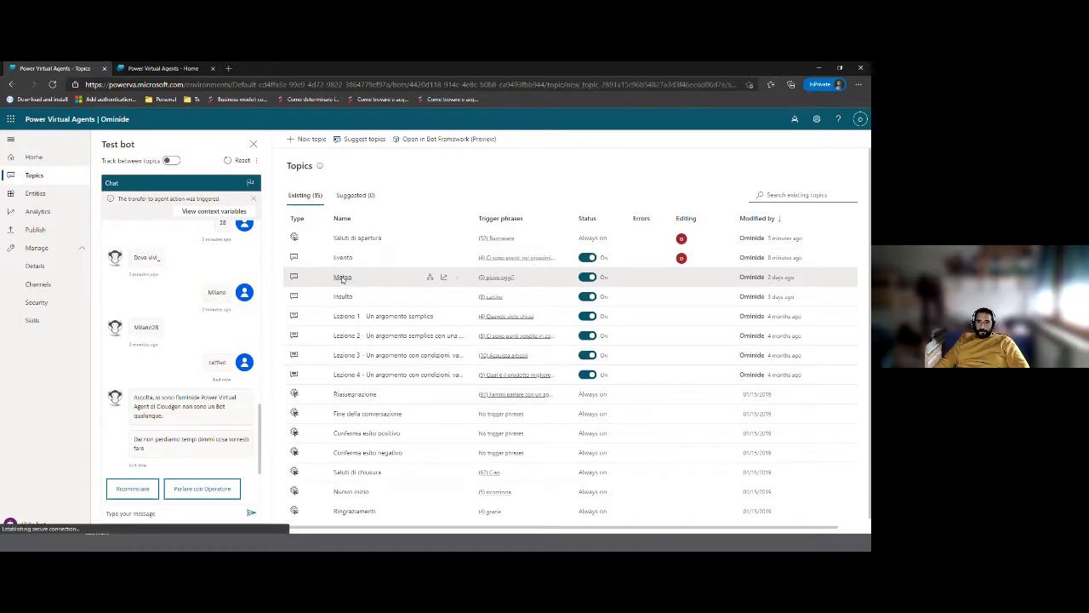
Step: Review the Meteo topic's trigger phrases and message in the authoring canvas, and return to the topics list
{"action": "left_click", "coordinate": [341, 278]}
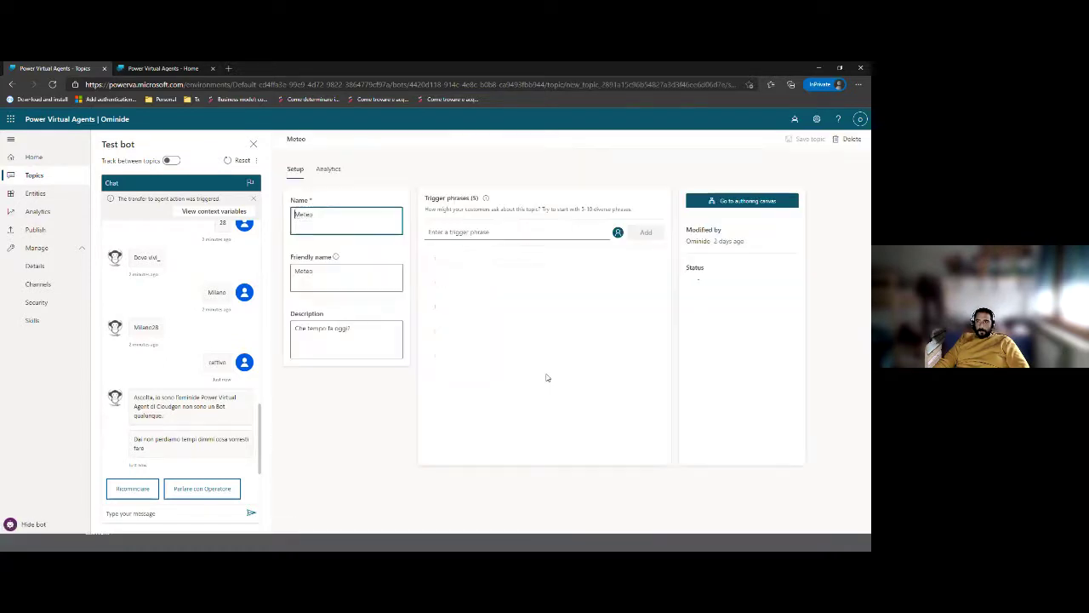
{"action": "left_click", "coordinate": [753, 205]}
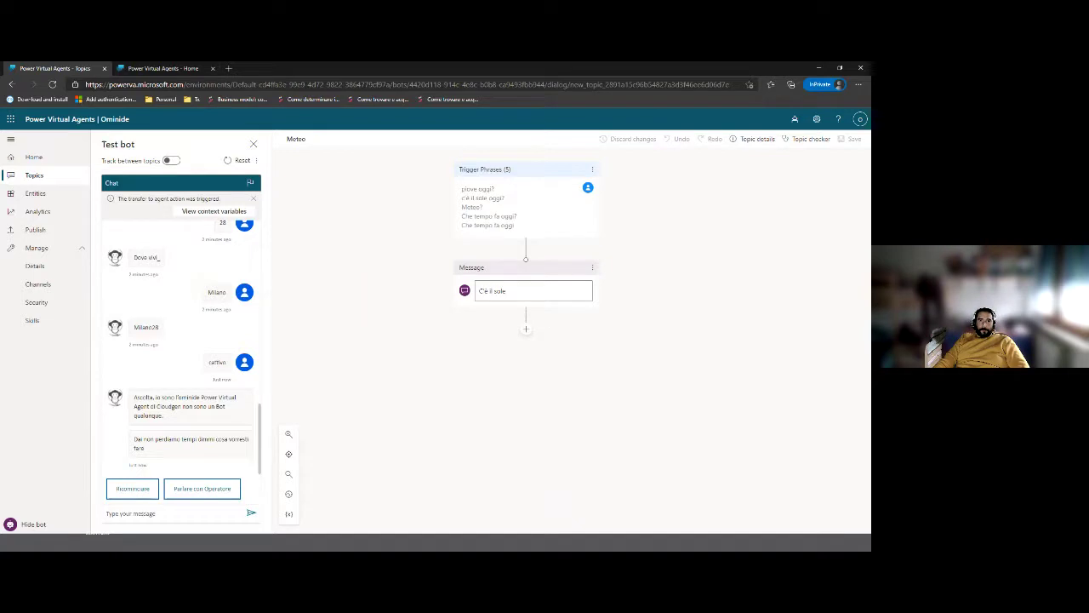
{"action": "left_click", "coordinate": [10, 84]}
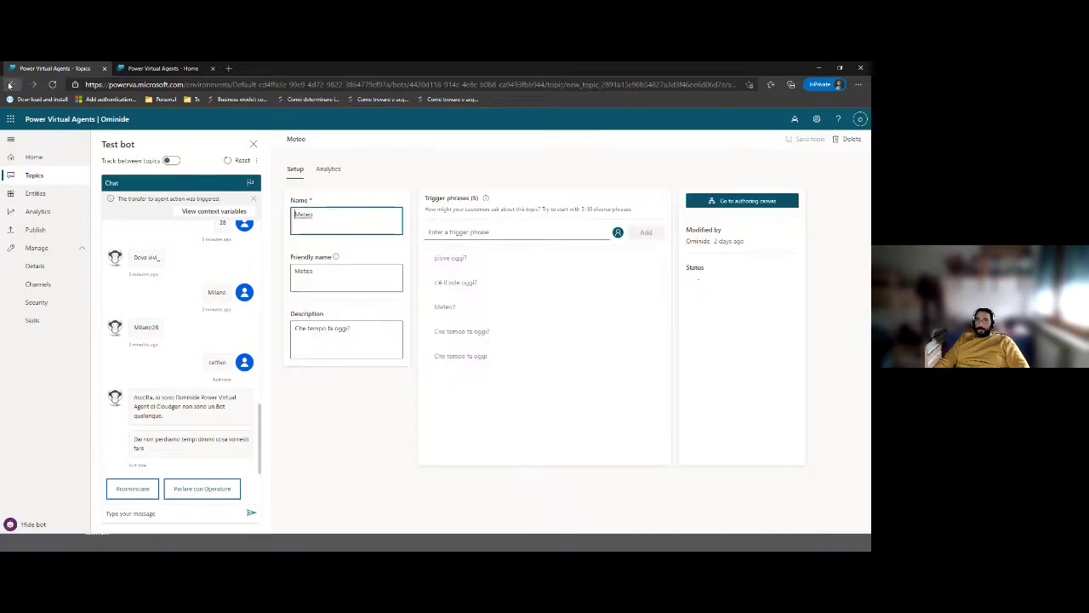
{"action": "left_click", "coordinate": [10, 84]}
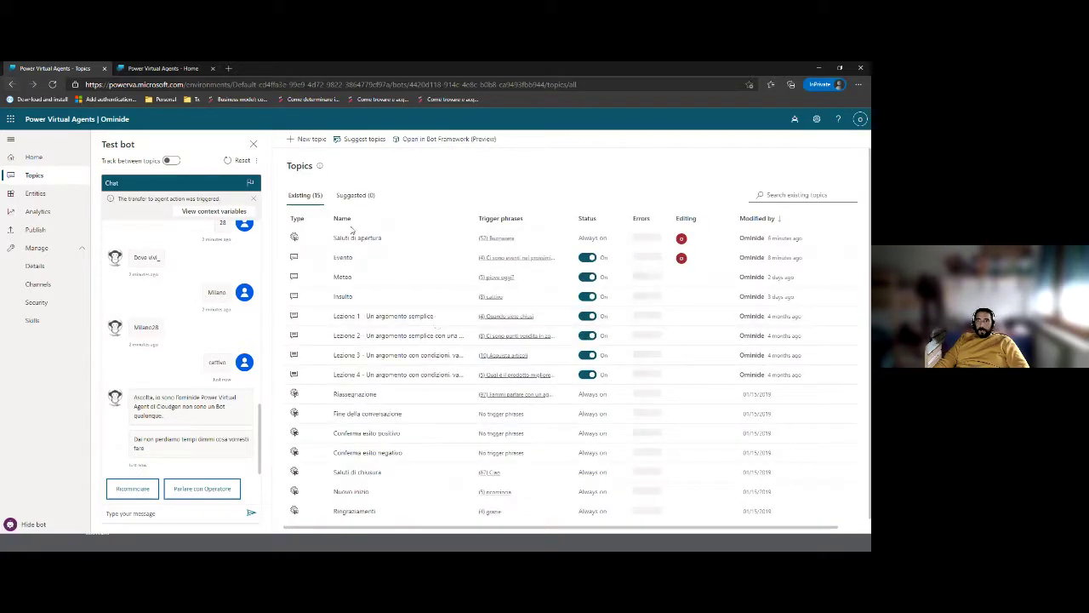
Step: Start creating a Power Automate flow as an action under Evento's All other conditions branch, before the City and Var message
{"action": "left_click", "coordinate": [343, 258]}
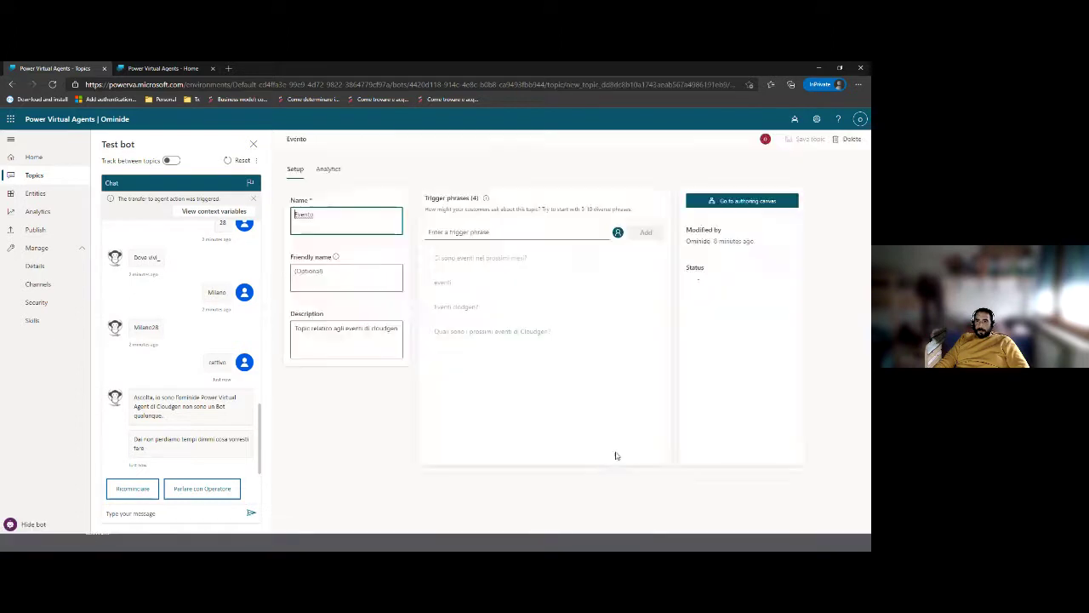
{"action": "left_click", "coordinate": [783, 205]}
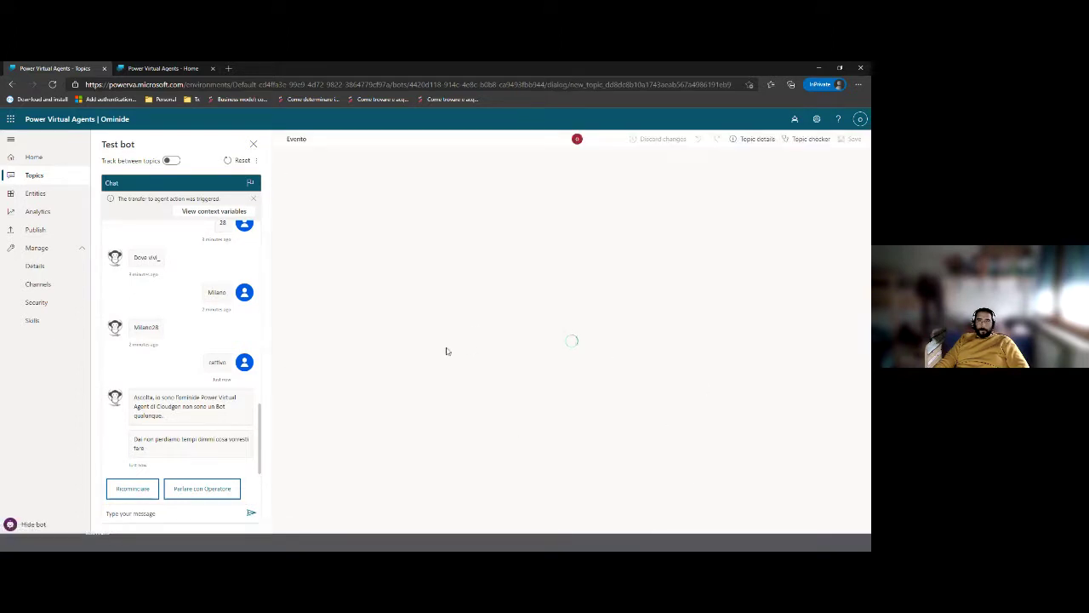
{"action": "scroll", "coordinate": [432, 346], "scroll_direction": "down", "scroll_amount": 10}
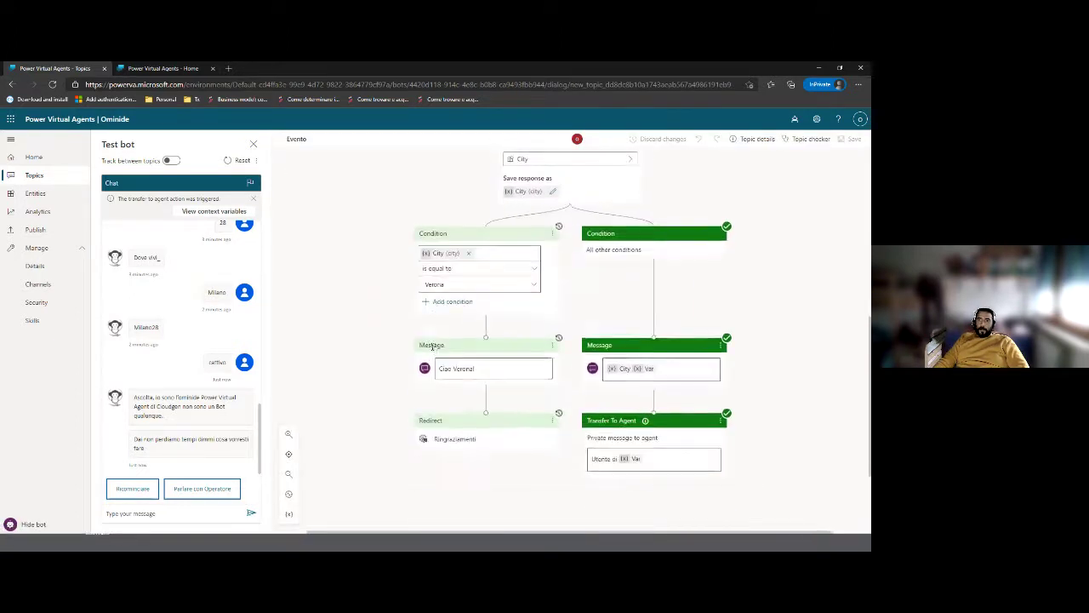
{"action": "scroll", "coordinate": [828, 253], "scroll_direction": "up", "scroll_amount": 3}
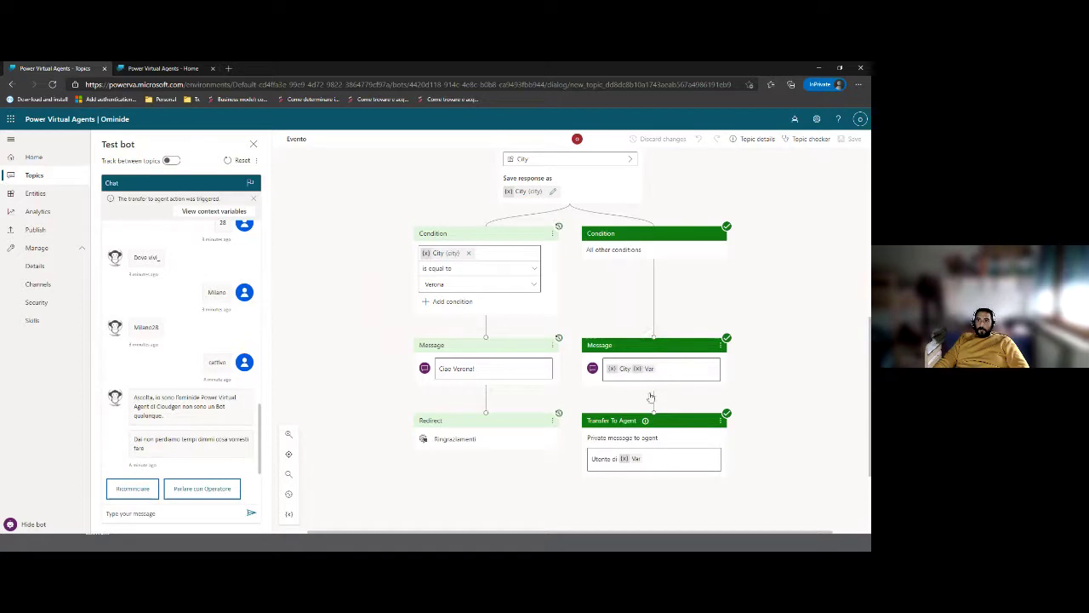
{"action": "left_click", "coordinate": [652, 271]}
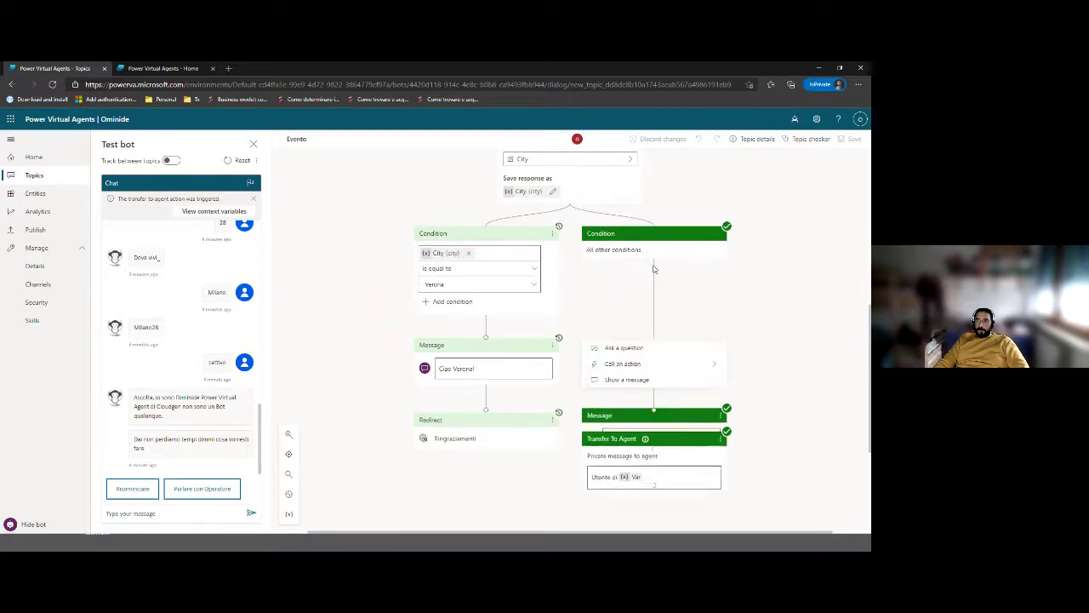
{"action": "left_click", "coordinate": [653, 370]}
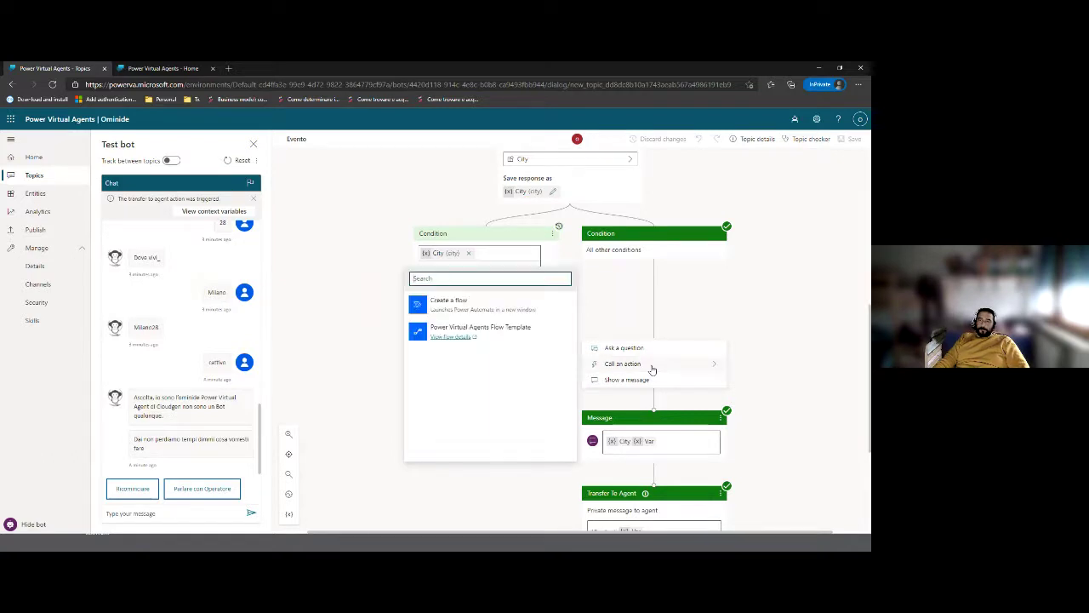
{"action": "left_click", "coordinate": [496, 312]}
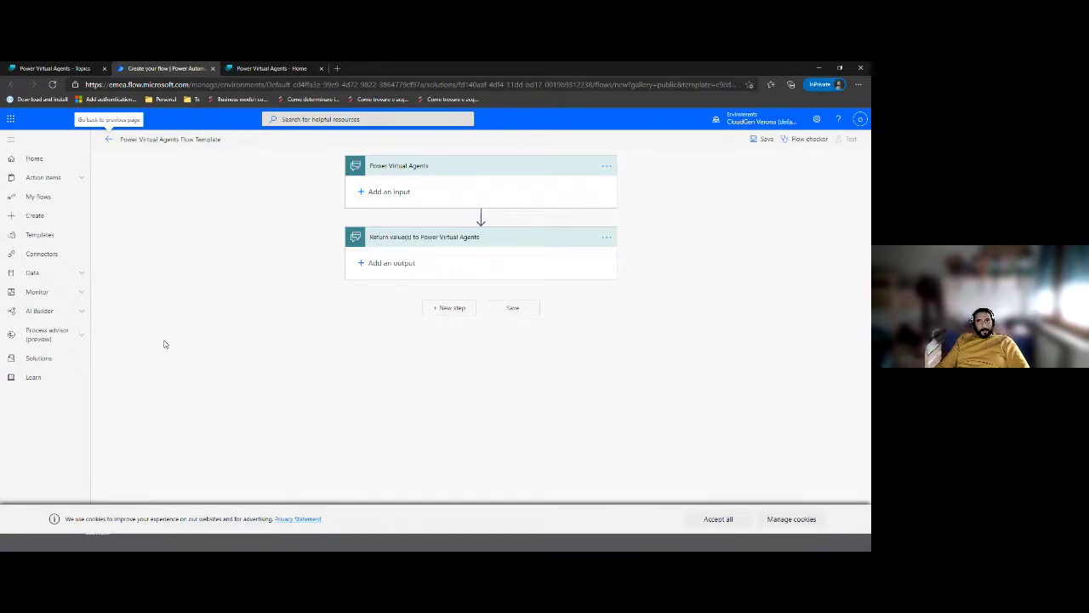
Step: Add a text input to the flow's Power Virtual Agents trigger, clear its description and select its name for editing
{"action": "left_click", "coordinate": [370, 192]}
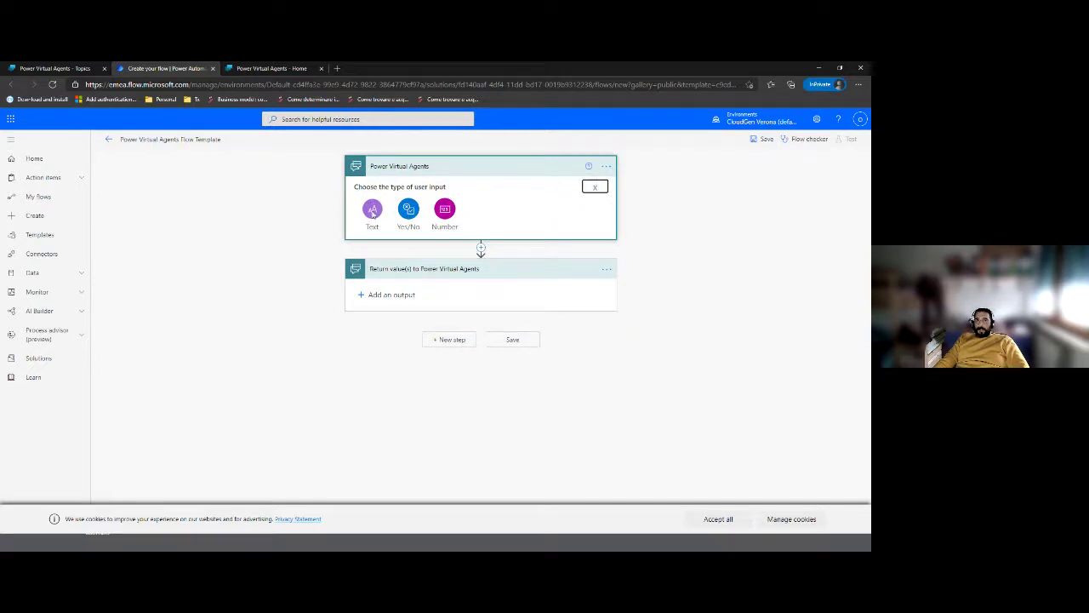
{"action": "left_click", "coordinate": [372, 212]}
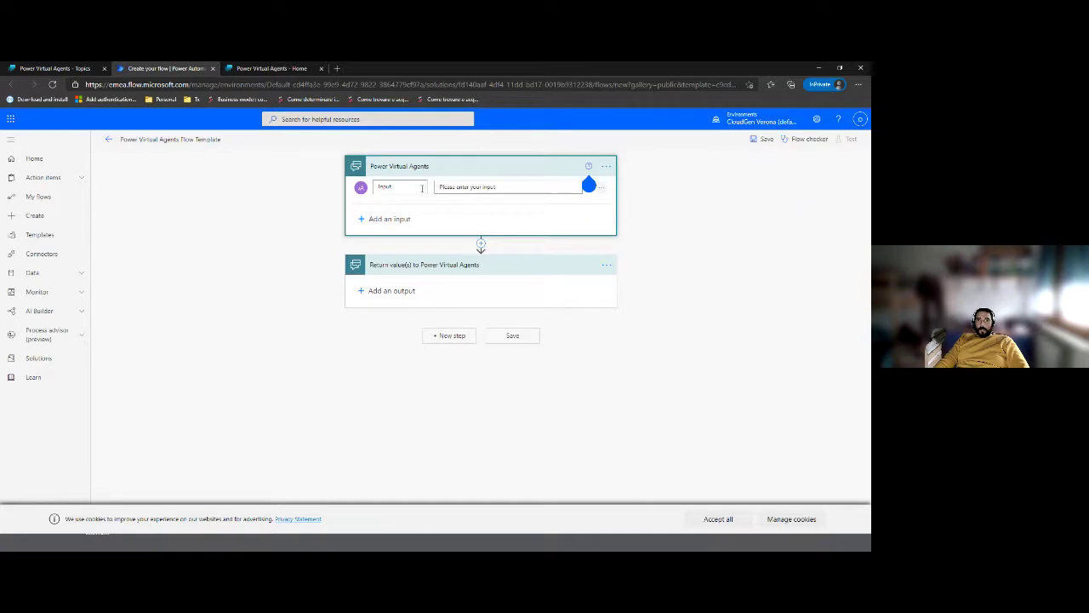
{"action": "double_click", "coordinate": [421, 188]}
{"action": "left_click_drag", "start_coordinate": [500, 186], "coordinate": [435, 185]}
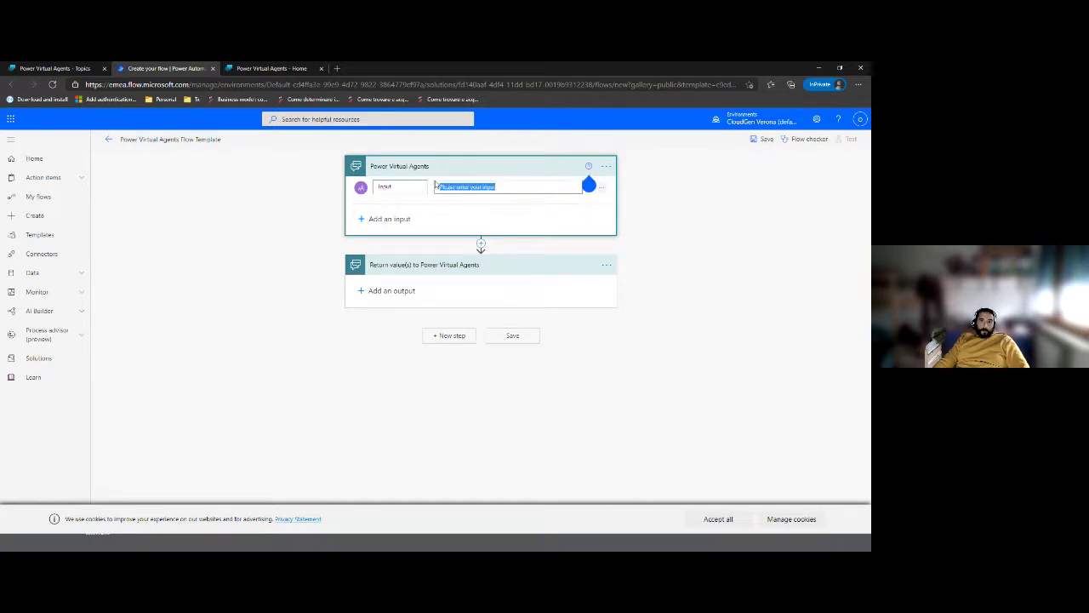
{"action": "key", "text": "BackSpace"}
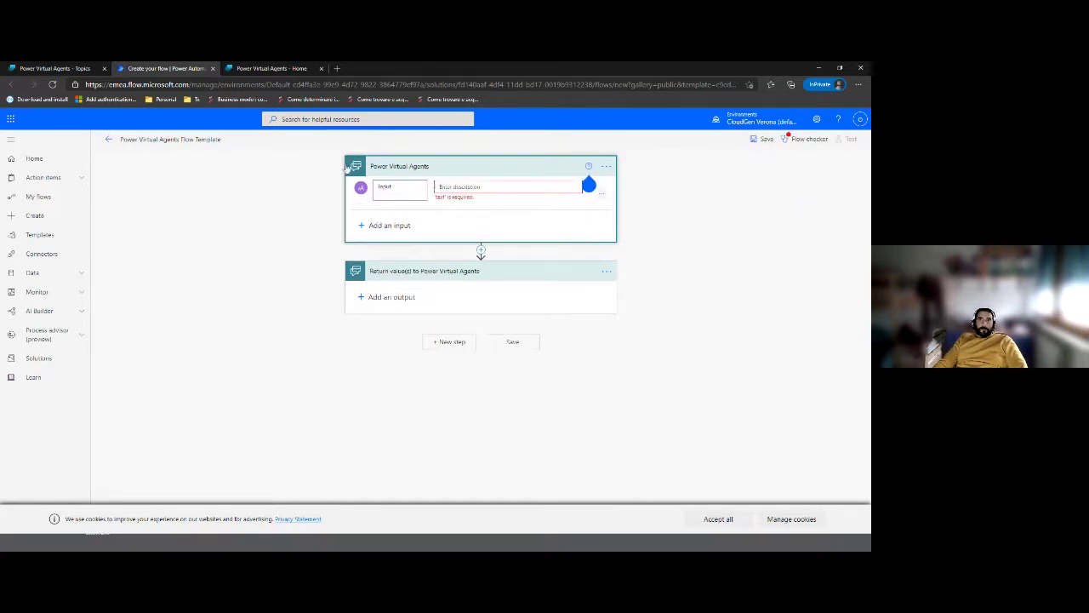
{"action": "double_click", "coordinate": [385, 186]}
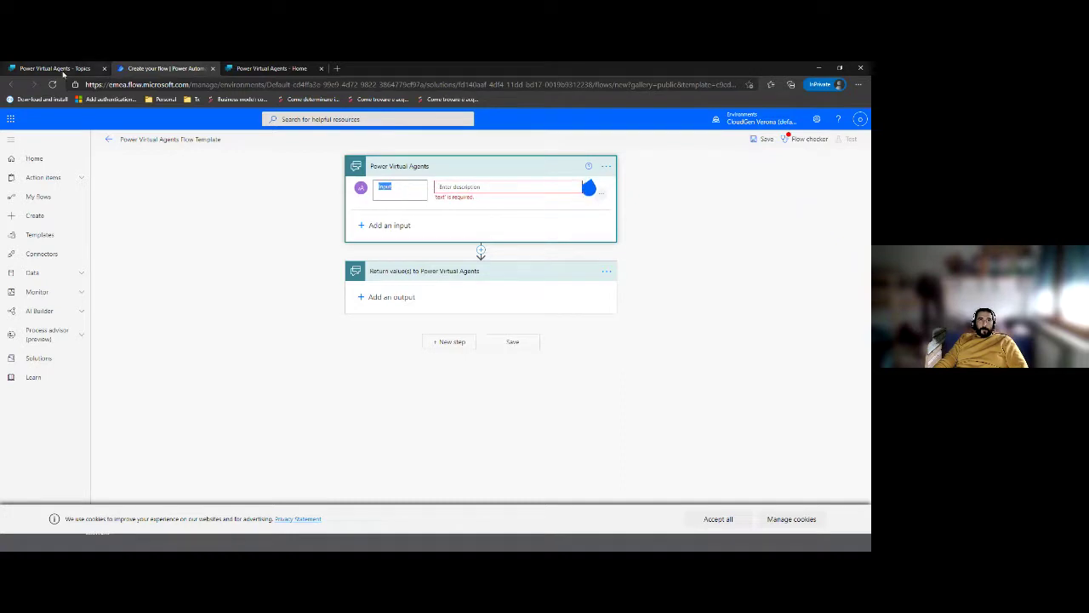
Step: Switch back to the Evento topic in Power Virtual Agents and copy the City variable's name from its properties
{"action": "left_click", "coordinate": [62, 73]}
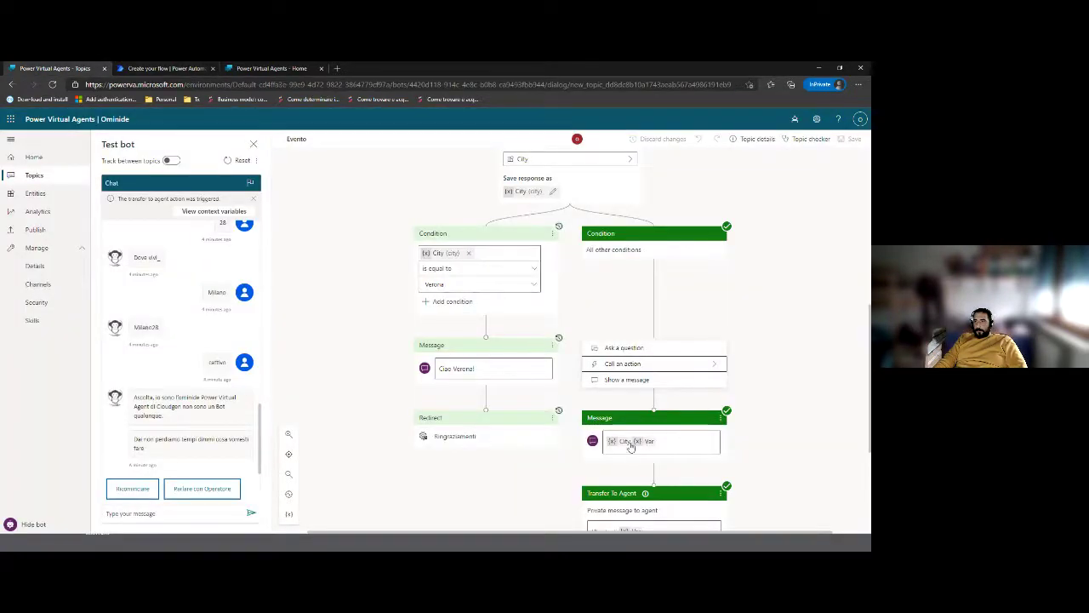
{"action": "scroll", "coordinate": [631, 444], "scroll_direction": "down", "scroll_amount": 4}
{"action": "scroll", "coordinate": [645, 436], "scroll_direction": "up", "scroll_amount": 3}
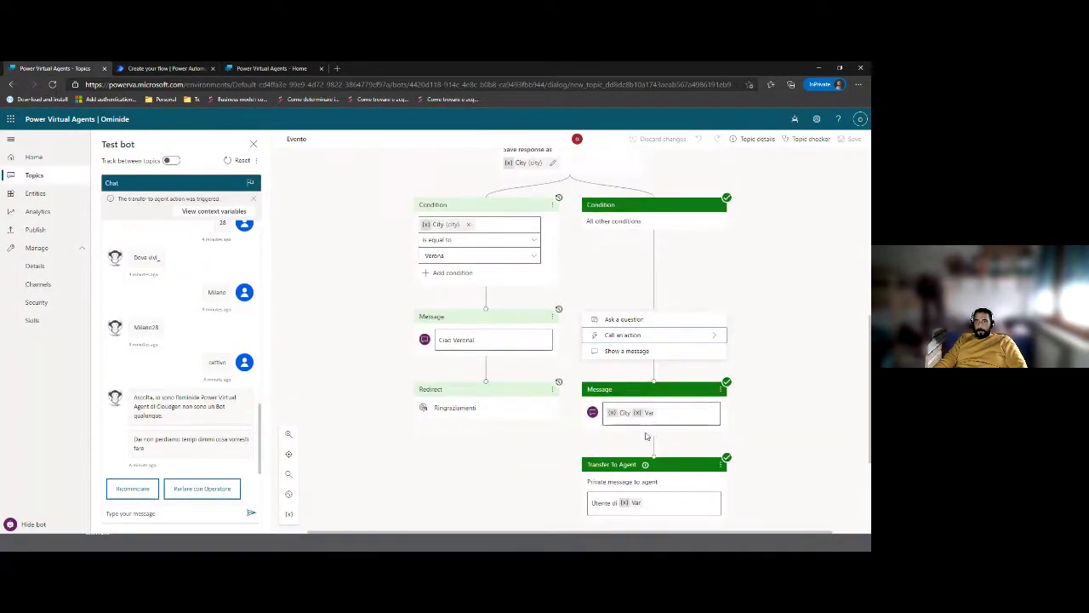
{"action": "left_click", "coordinate": [435, 225]}
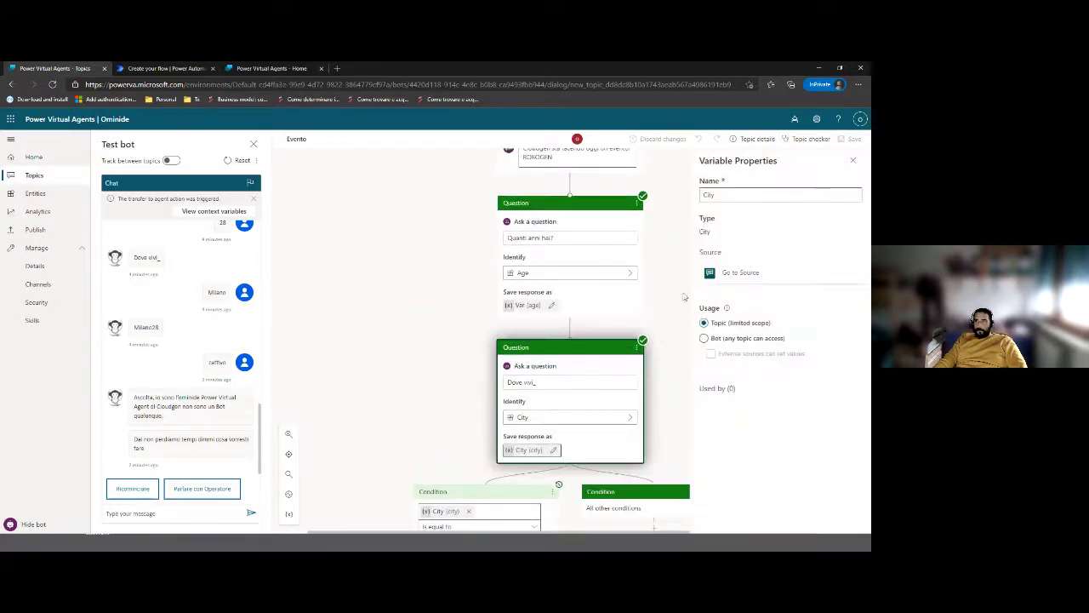
{"action": "double_click", "coordinate": [713, 195]}
{"action": "key", "text": "ctrl+c"}
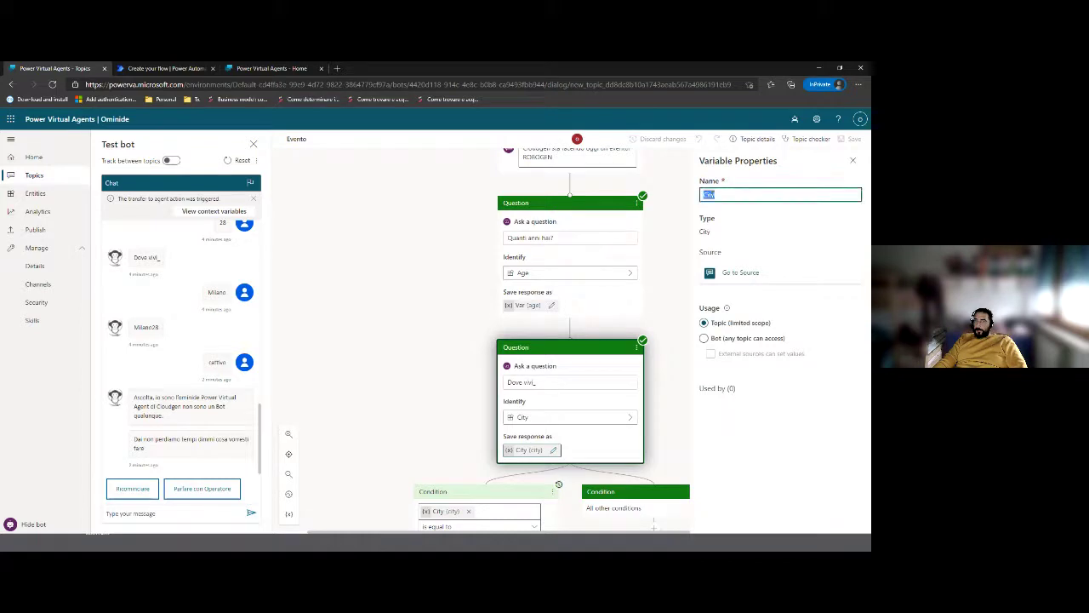
{"action": "left_click", "coordinate": [270, 69]}
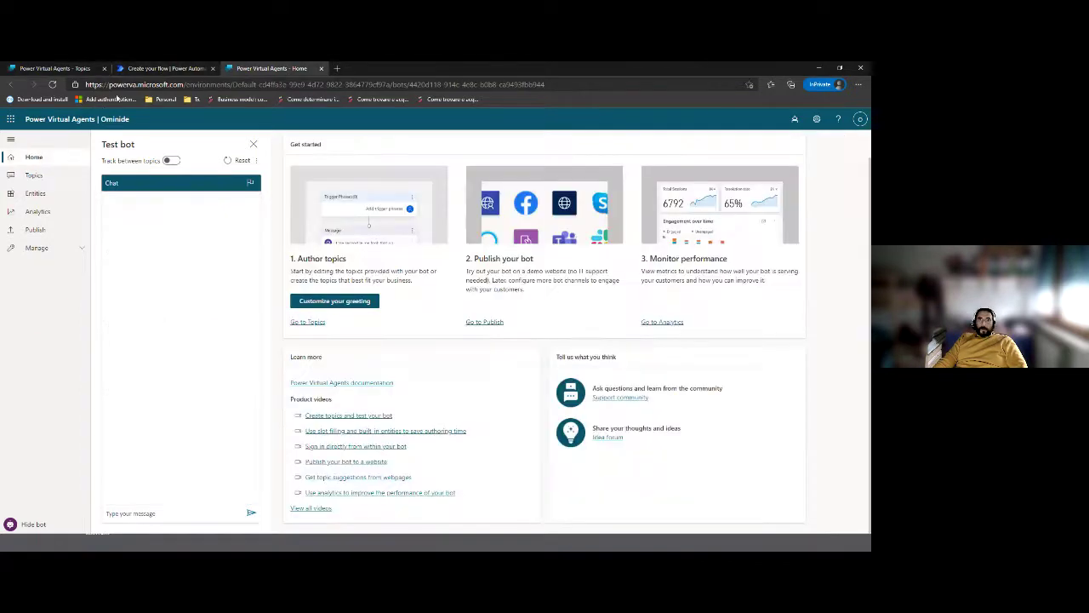
Step: Switch back to the Power Automate flow and set the description of the trigger's text input to City
{"action": "left_click", "coordinate": [141, 70]}
{"action": "key", "text": "Tab"}
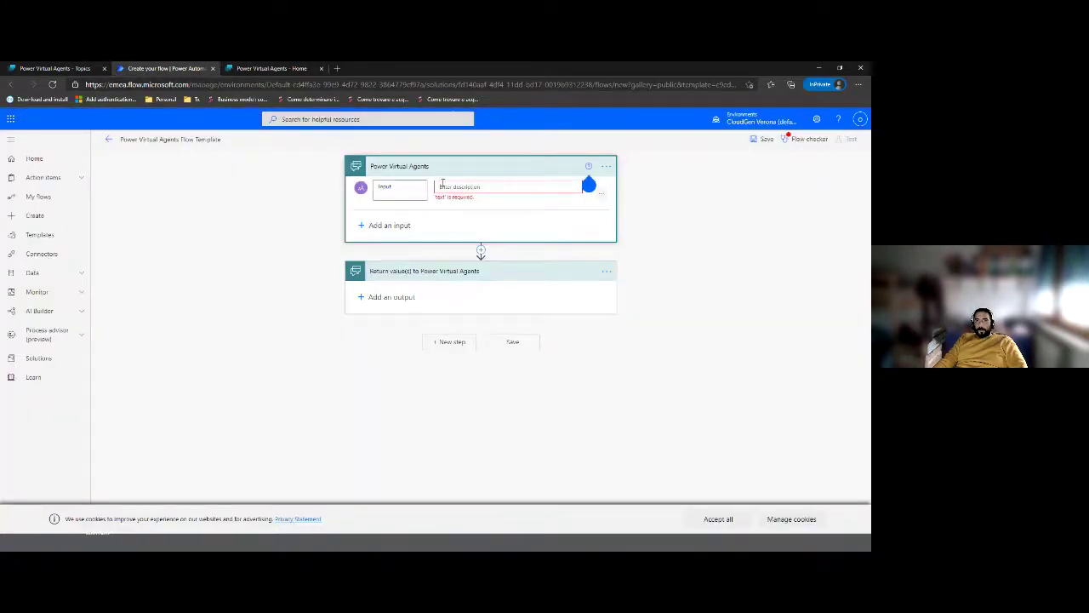
{"action": "key", "text": "ctrl+v"}
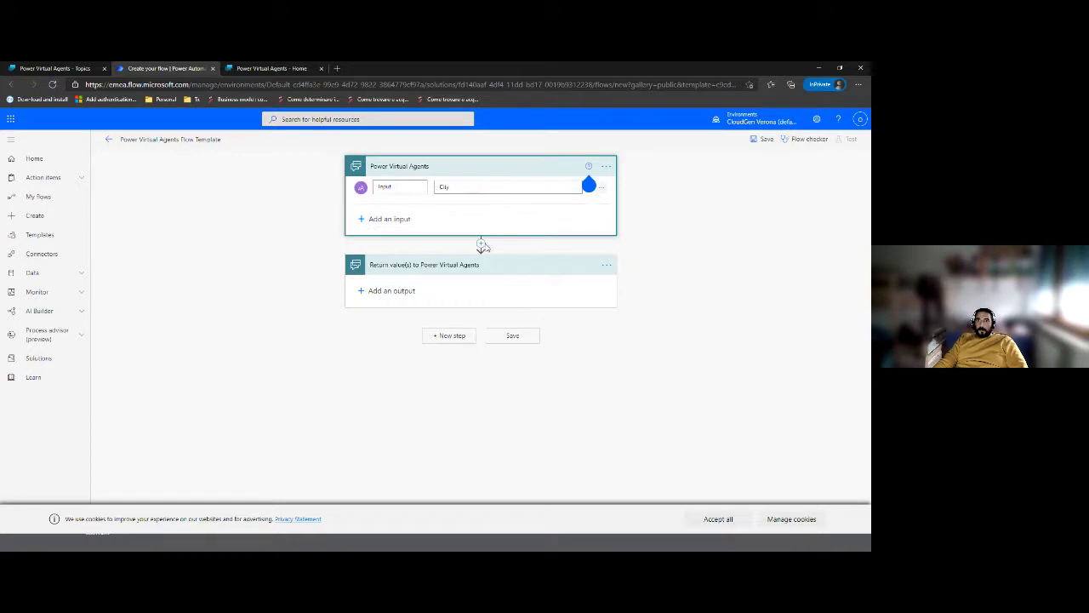
Step: Browse the actions and connectors available for a new action between the flow's trigger and its return step, and close the chooser
{"action": "left_click", "coordinate": [481, 245]}
{"action": "left_click", "coordinate": [485, 255]}
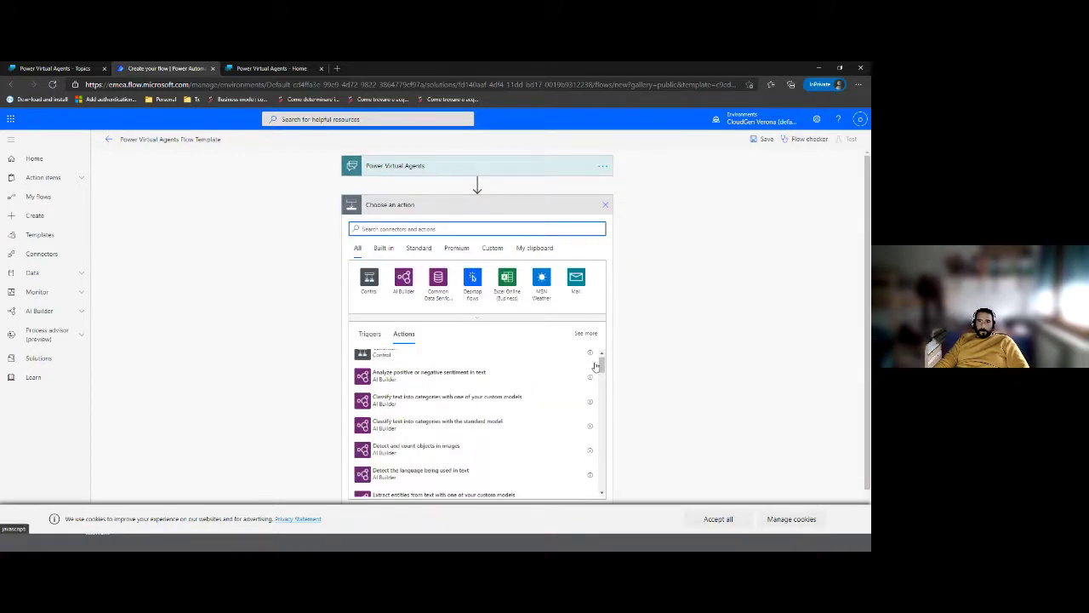
{"action": "scroll", "coordinate": [596, 366], "scroll_direction": "down", "scroll_amount": 1}
{"action": "scroll", "coordinate": [556, 456], "scroll_direction": "down", "scroll_amount": 1}
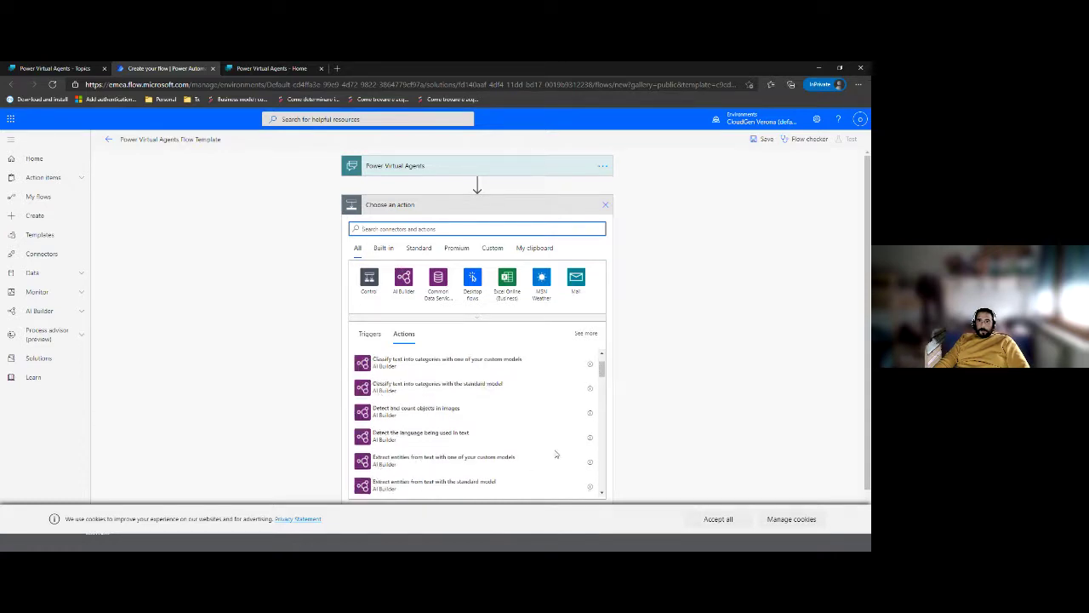
{"action": "scroll", "coordinate": [695, 428], "scroll_direction": "down", "scroll_amount": 1}
{"action": "scroll", "coordinate": [455, 400], "scroll_direction": "down", "scroll_amount": 5}
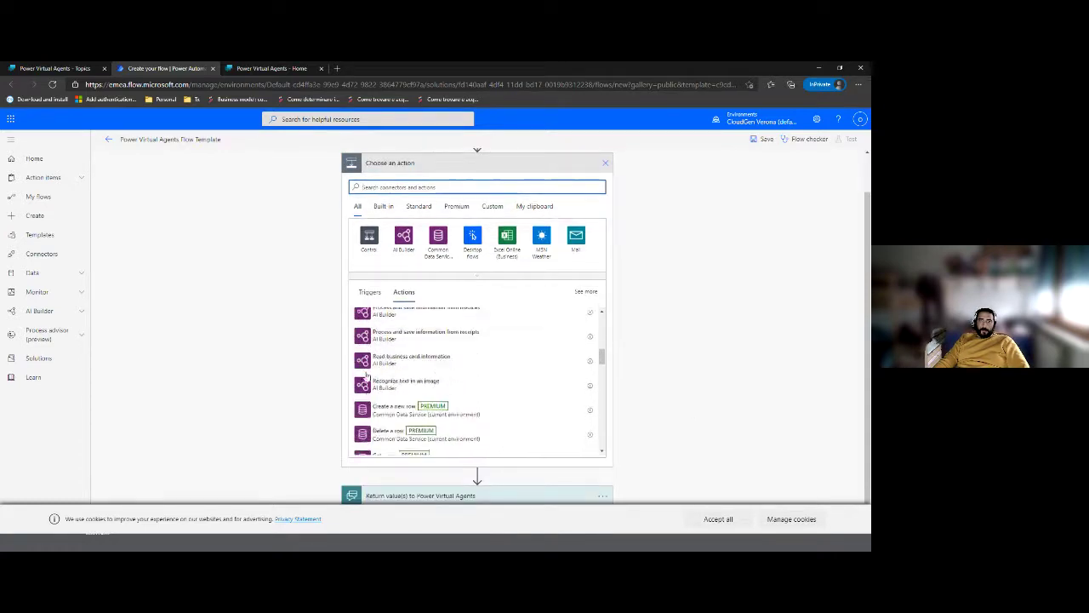
{"action": "scroll", "coordinate": [383, 379], "scroll_direction": "down", "scroll_amount": 3}
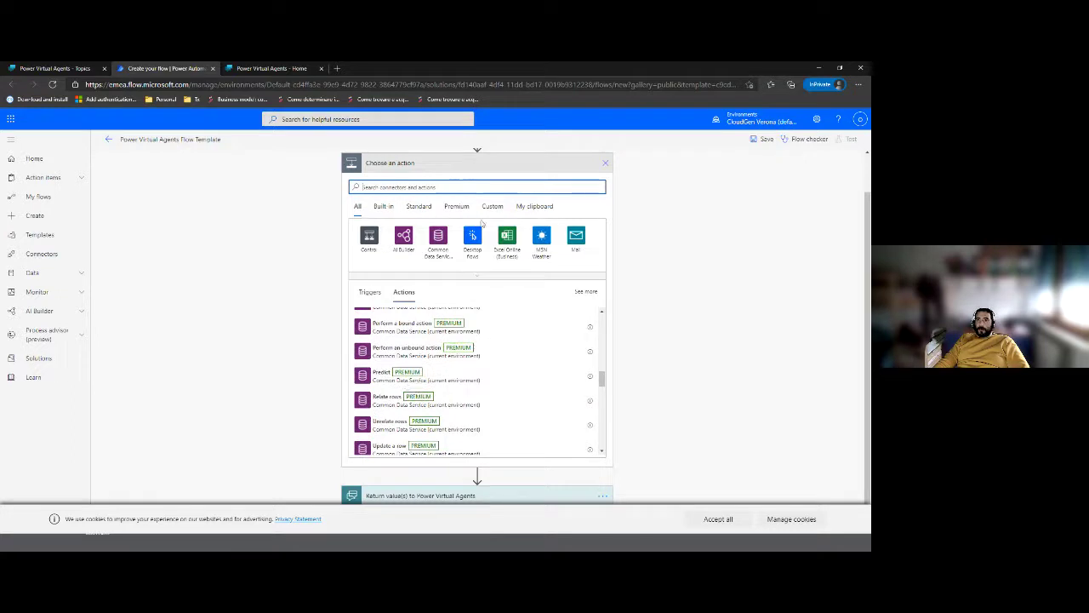
{"action": "left_click", "coordinate": [478, 276]}
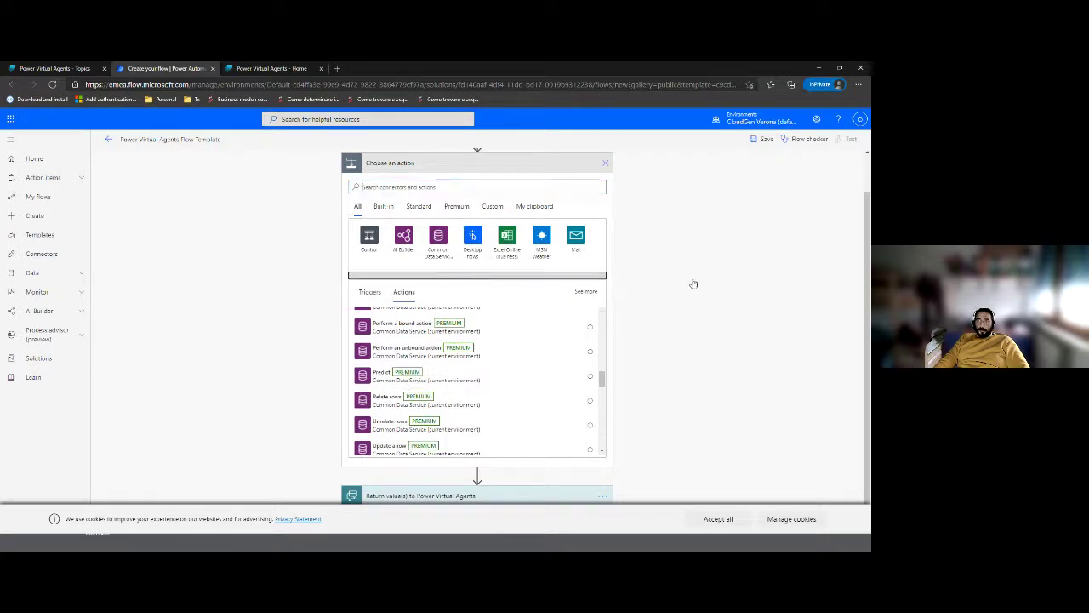
{"action": "scroll", "coordinate": [504, 342], "scroll_direction": "down", "scroll_amount": 2}
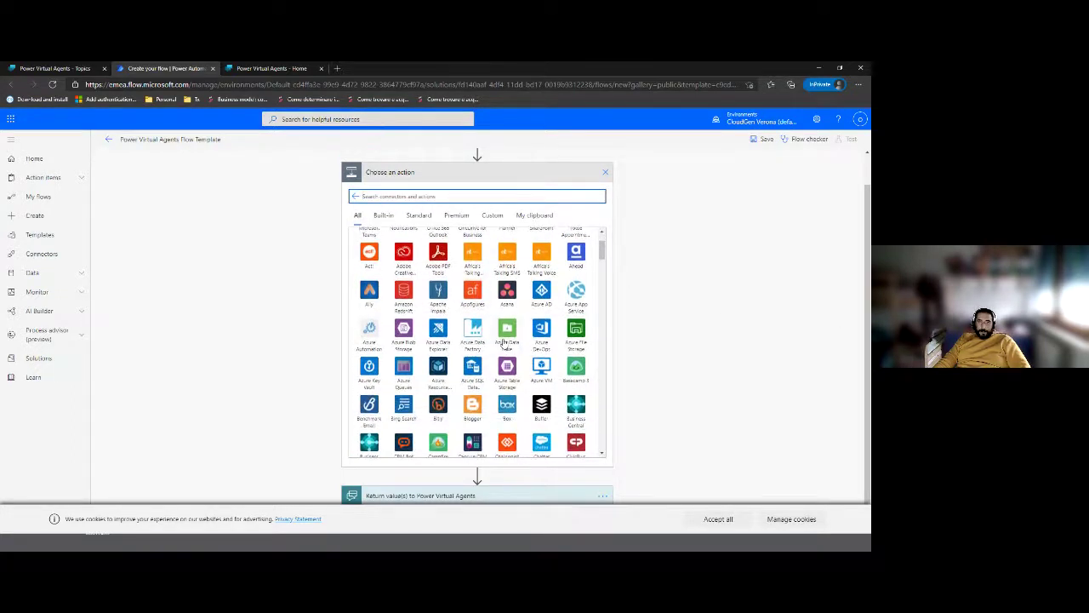
{"action": "scroll", "coordinate": [504, 342], "scroll_direction": "down", "scroll_amount": 4}
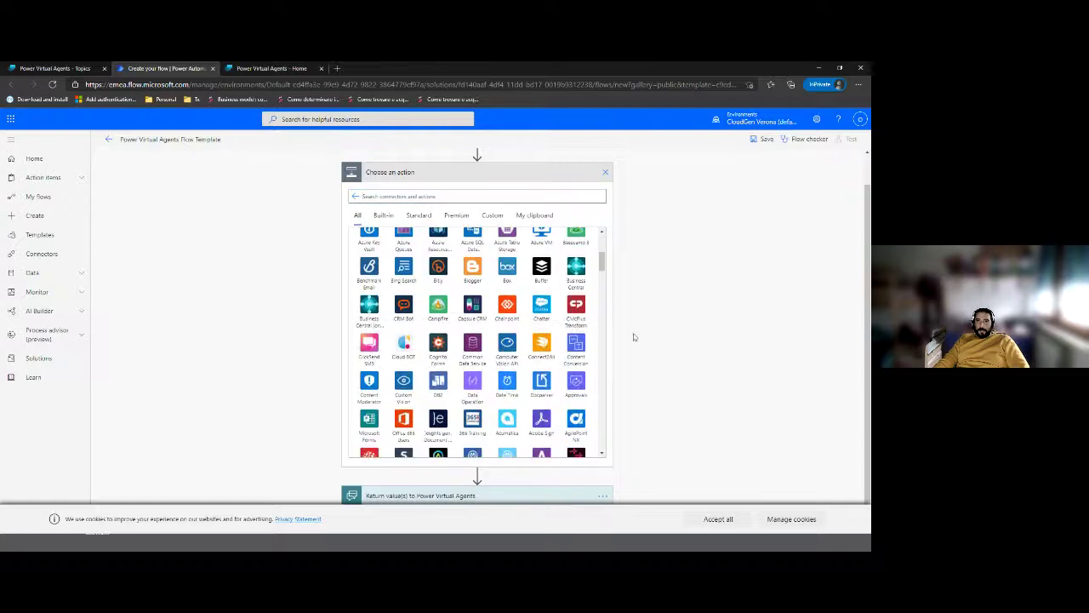
{"action": "left_click", "coordinate": [605, 172]}
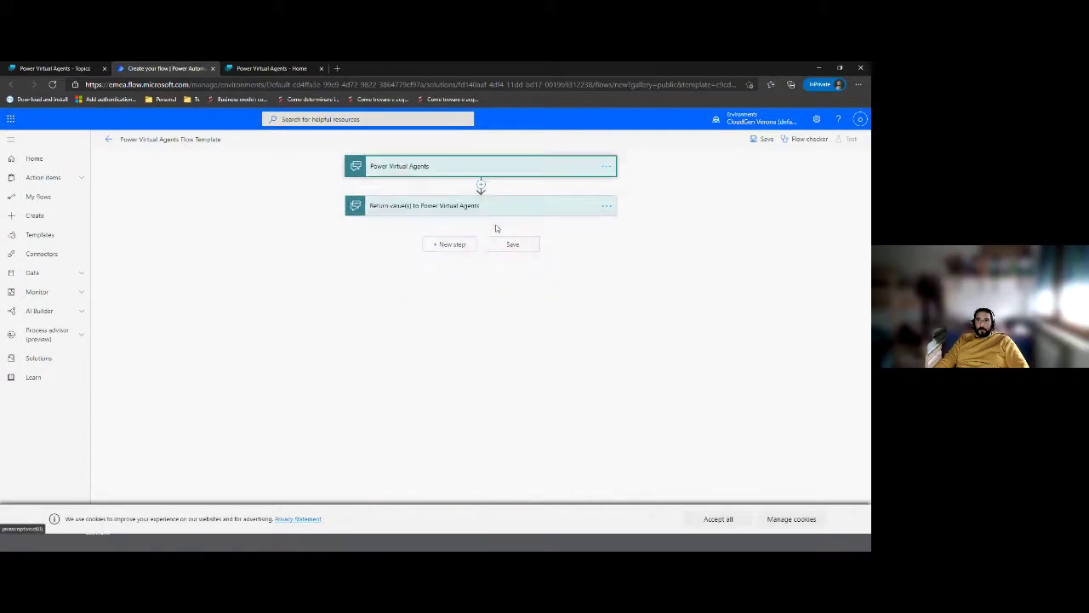
Step: Add a text output named prova to the return step, with the trigger's Input as its value
{"action": "left_click", "coordinate": [465, 206]}
{"action": "left_click", "coordinate": [375, 231]}
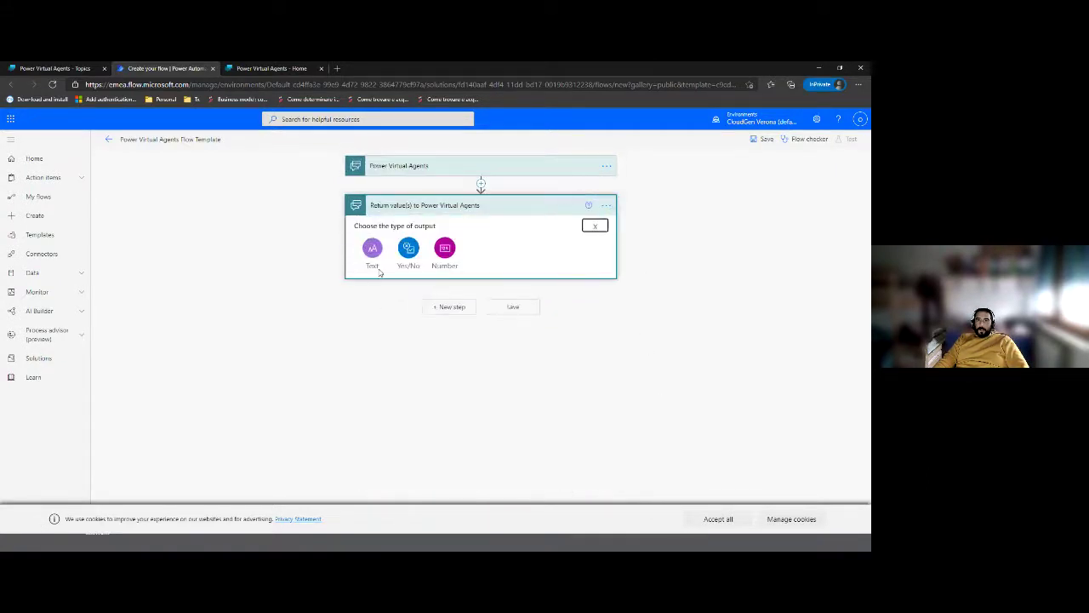
{"action": "left_click", "coordinate": [372, 250]}
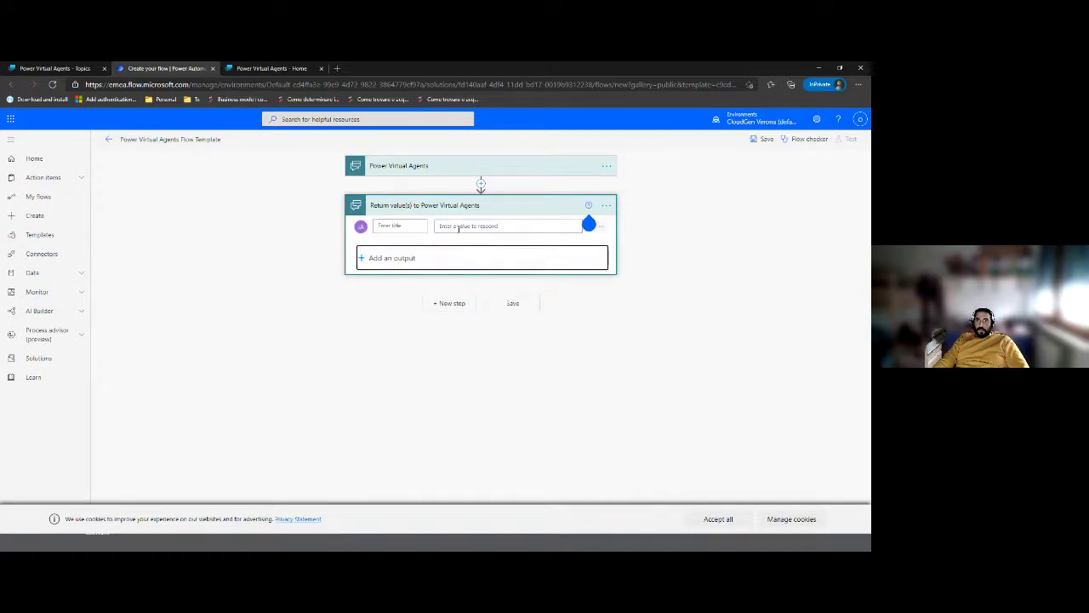
{"action": "left_click", "coordinate": [459, 226]}
{"action": "left_click", "coordinate": [687, 341]}
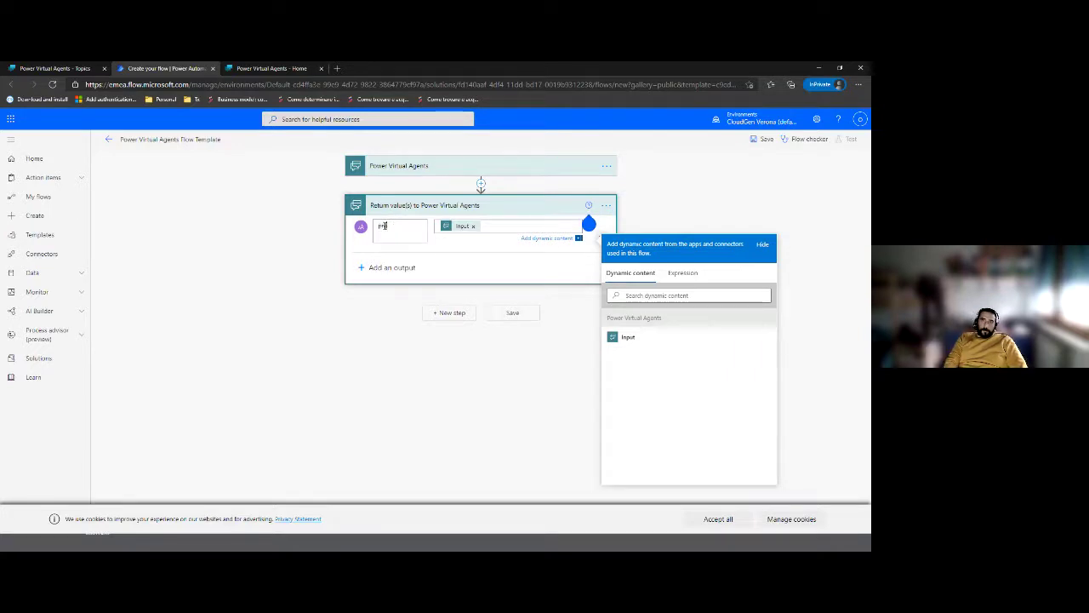
{"action": "left_click", "coordinate": [526, 456]}
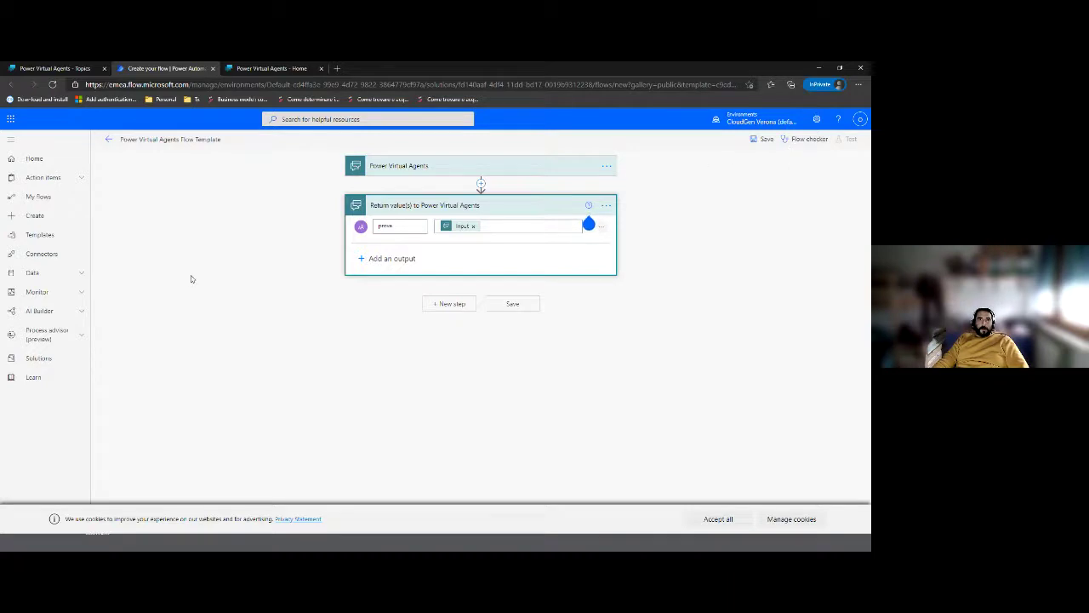
Step: Review the Evento topic's question and condition branches in Power Virtual Agents, and return to the Power Automate flow
{"action": "left_click", "coordinate": [67, 68]}
{"action": "scroll", "coordinate": [415, 316], "scroll_direction": "down", "scroll_amount": 5}
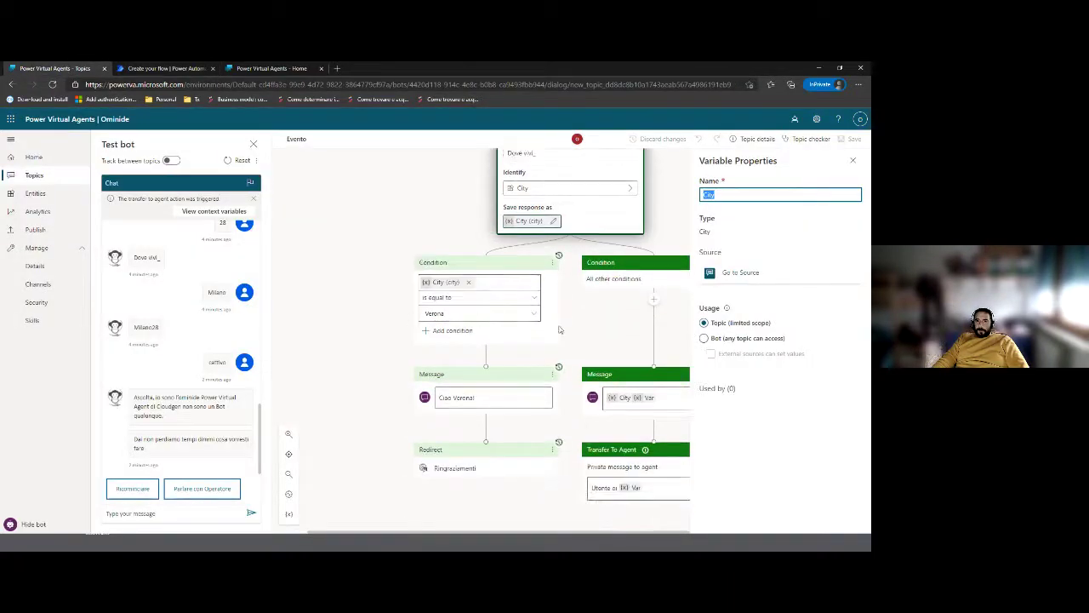
{"action": "scroll", "coordinate": [559, 328], "scroll_direction": "up", "scroll_amount": 2}
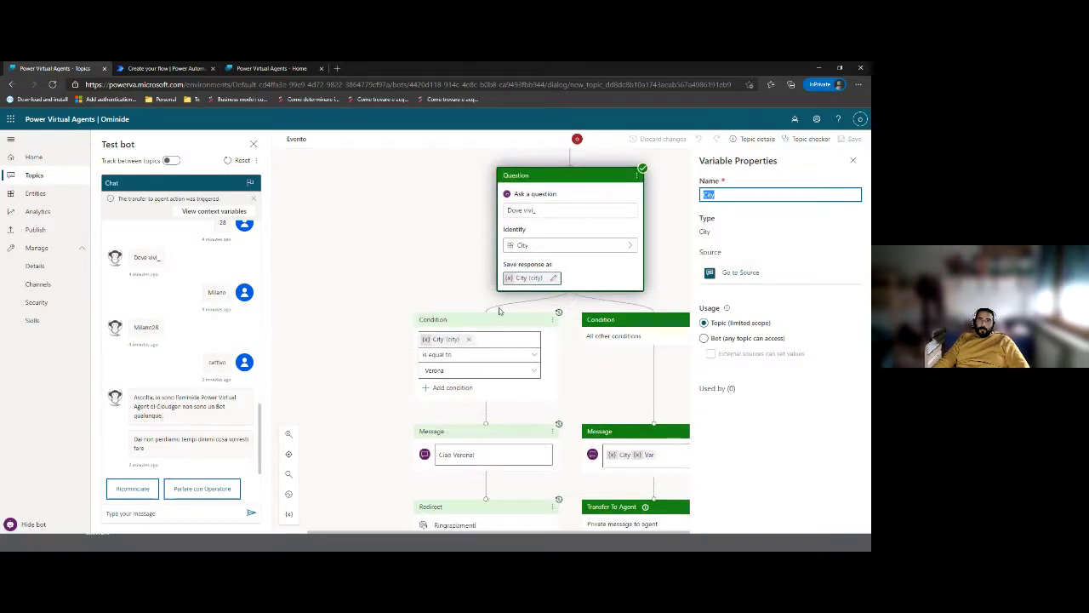
{"action": "left_click", "coordinate": [164, 68]}
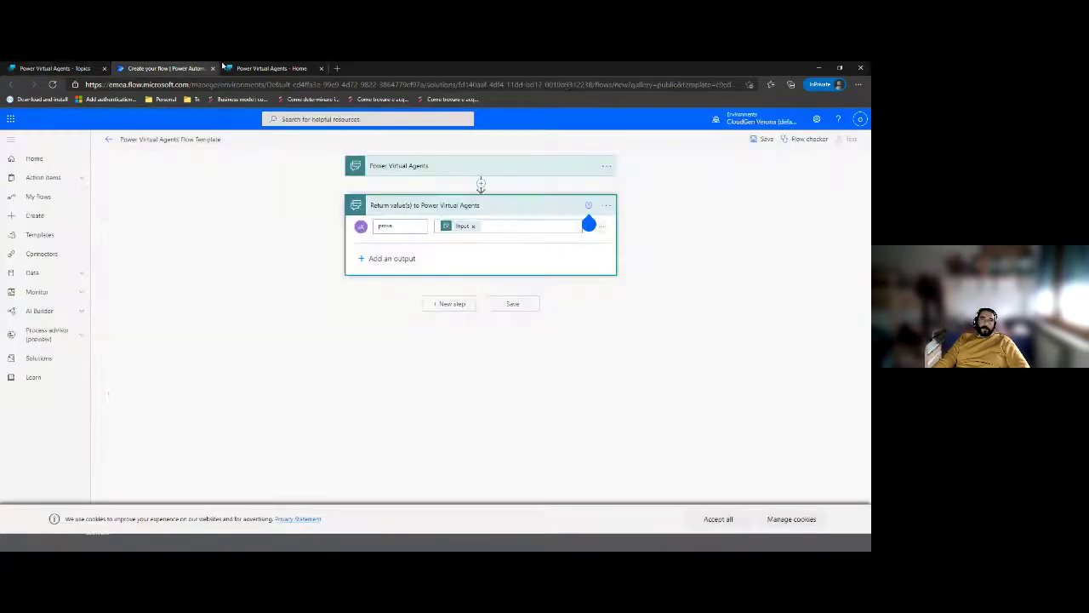
Step: Start adding an action before the return step and examine the full, Built-in, Standard and Premium connector lists
{"action": "left_click", "coordinate": [481, 183]}
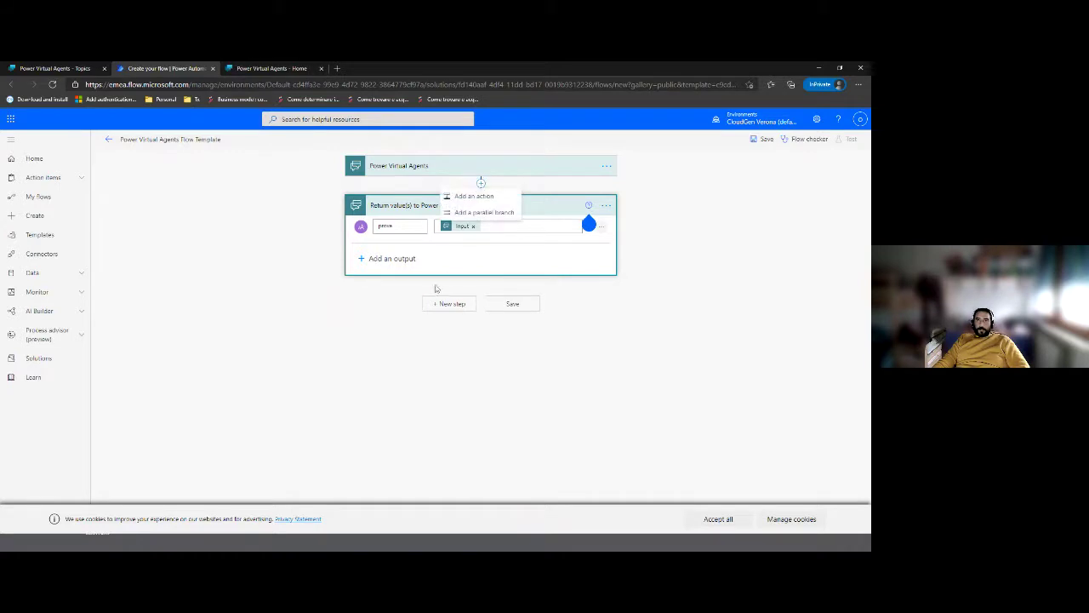
{"action": "left_click", "coordinate": [474, 194]}
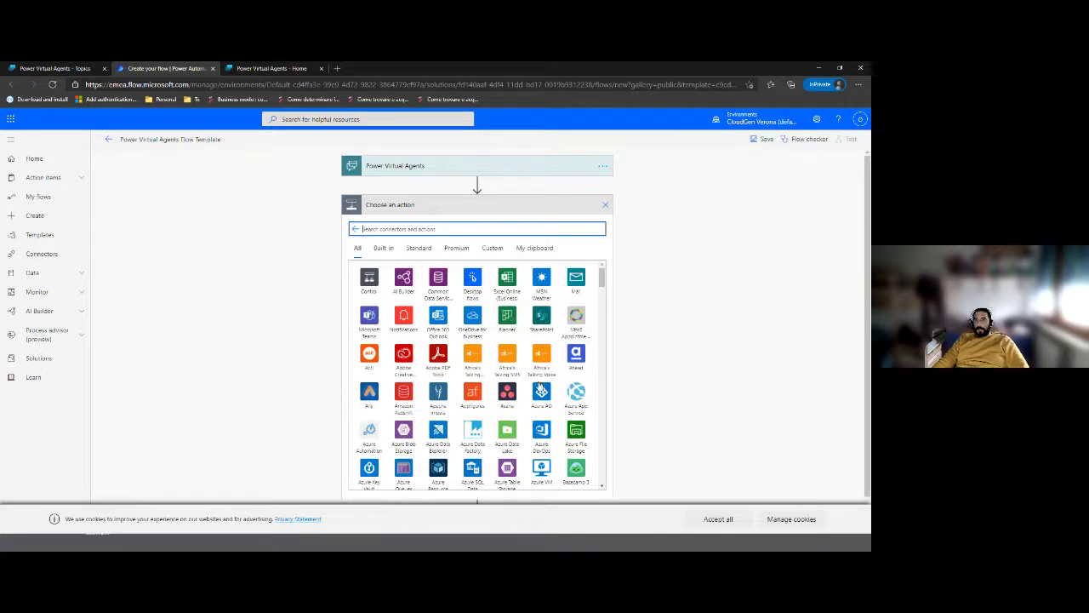
{"action": "scroll", "coordinate": [539, 387], "scroll_direction": "down", "scroll_amount": 5}
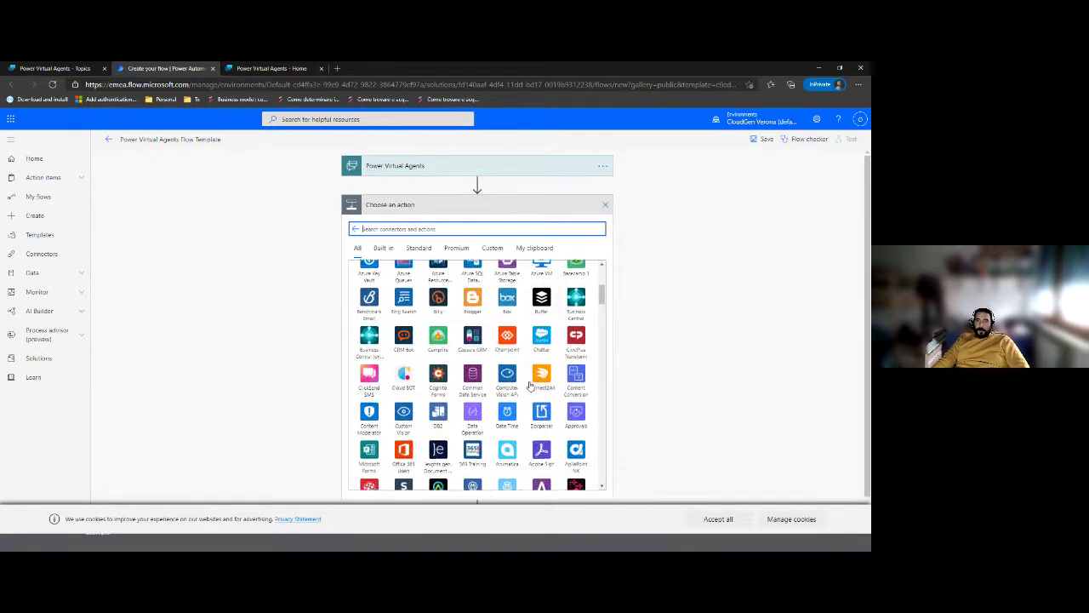
{"action": "scroll", "coordinate": [529, 385], "scroll_direction": "down", "scroll_amount": 2}
{"action": "scroll", "coordinate": [532, 385], "scroll_direction": "down", "scroll_amount": 3}
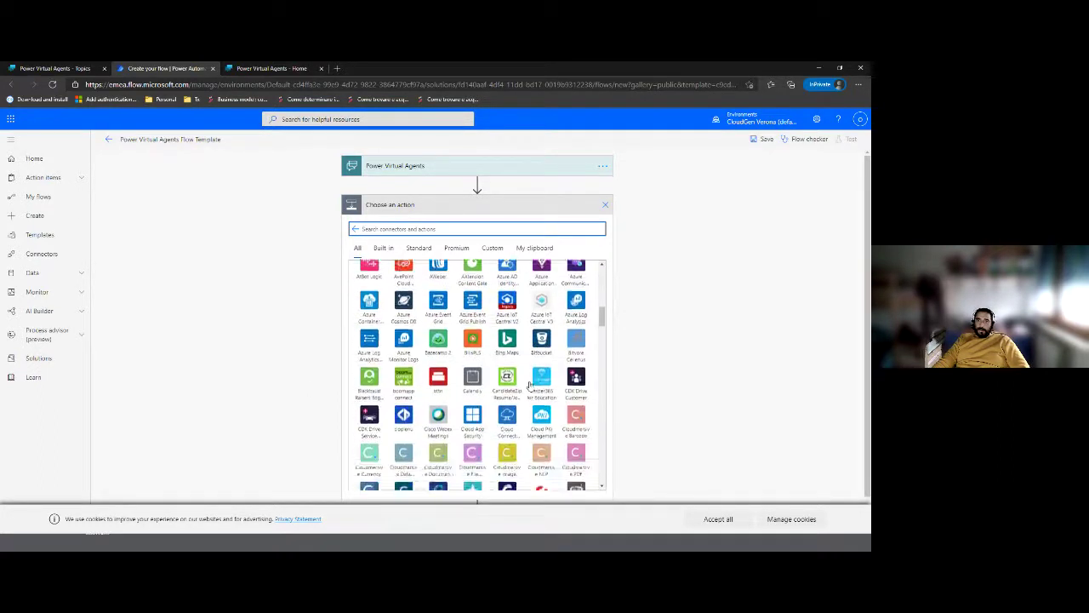
{"action": "scroll", "coordinate": [532, 385], "scroll_direction": "up", "scroll_amount": 3}
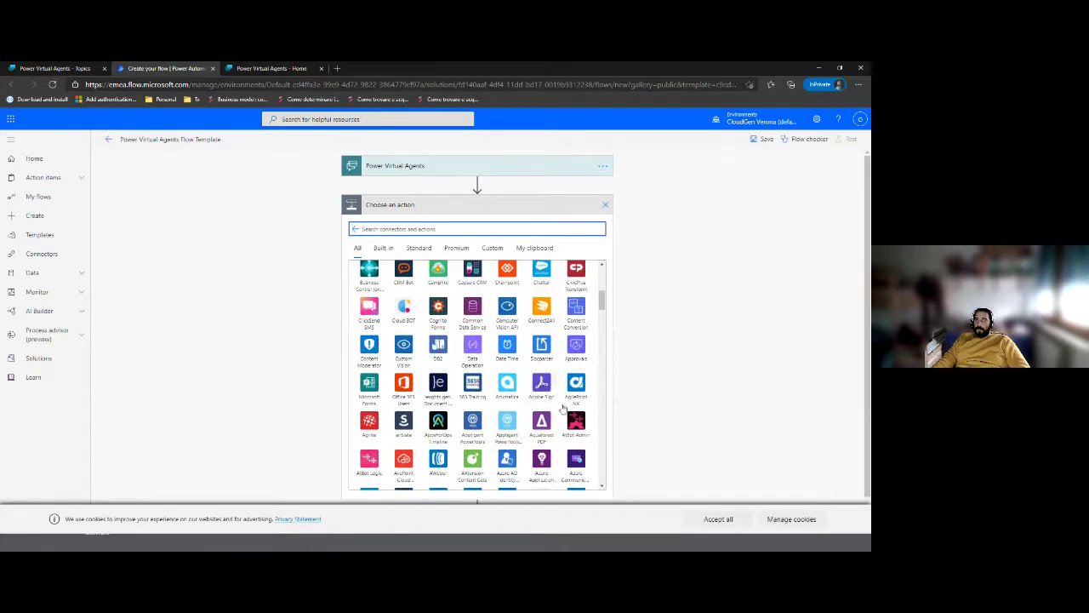
{"action": "scroll", "coordinate": [542, 384], "scroll_direction": "down", "scroll_amount": 5}
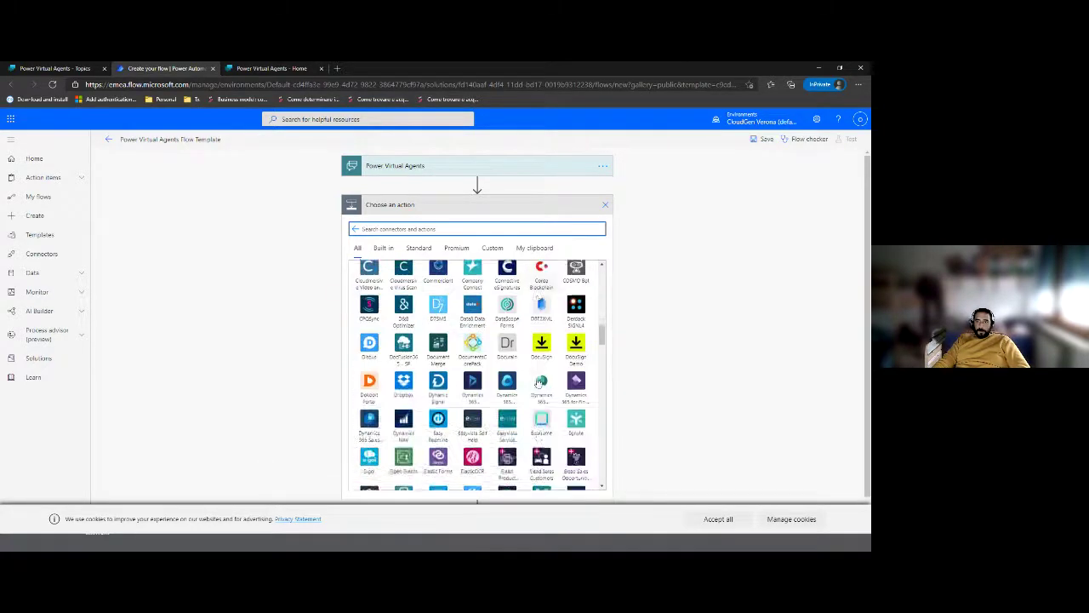
{"action": "scroll", "coordinate": [538, 383], "scroll_direction": "down", "scroll_amount": 5}
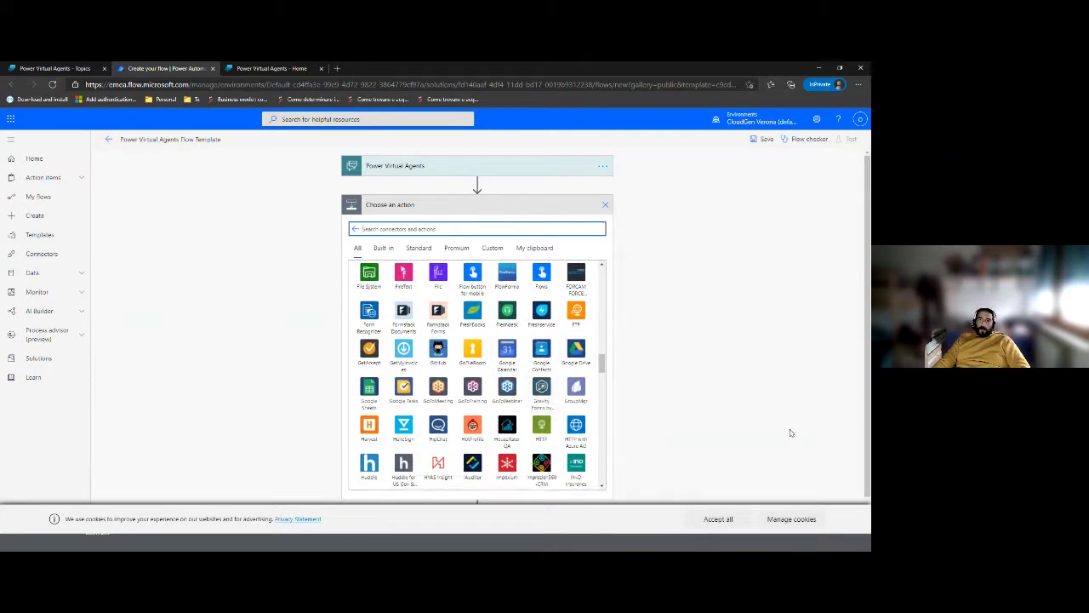
{"action": "left_click", "coordinate": [253, 367]}
{"action": "left_click", "coordinate": [384, 247]}
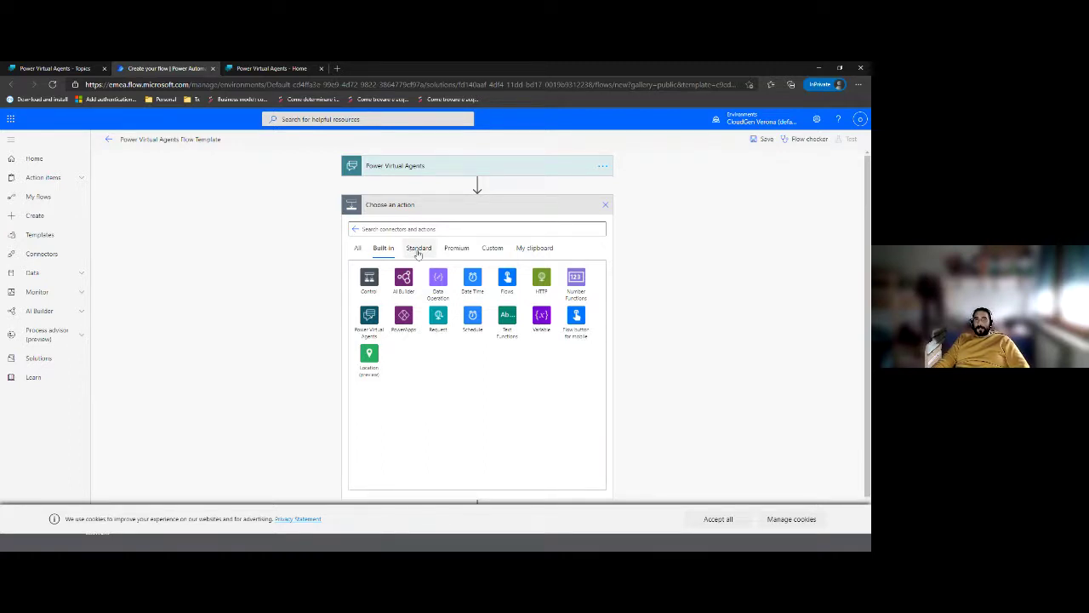
{"action": "left_click", "coordinate": [418, 251]}
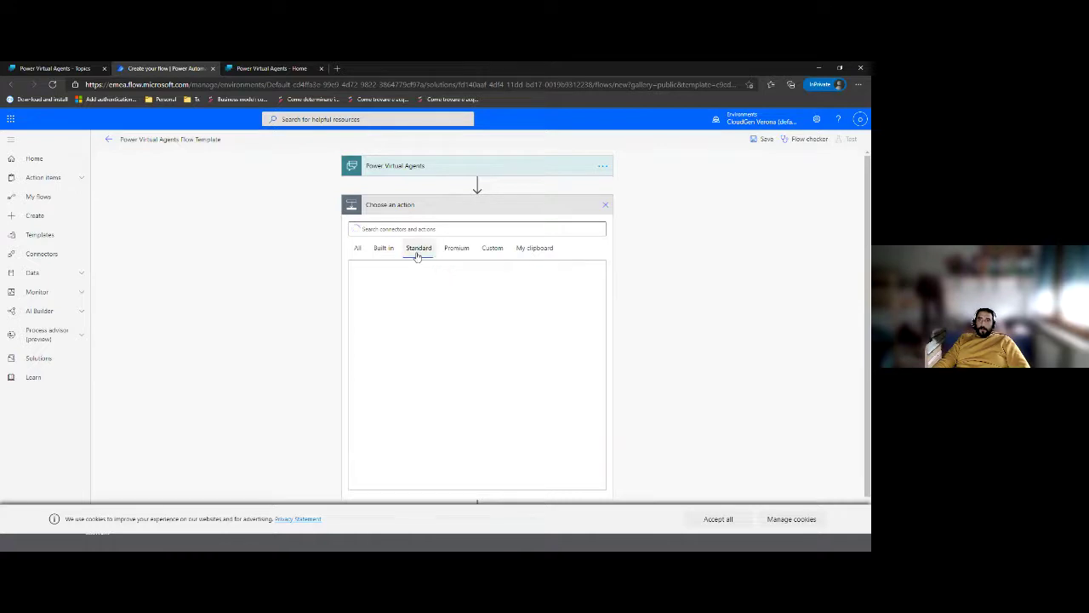
{"action": "left_click", "coordinate": [456, 248]}
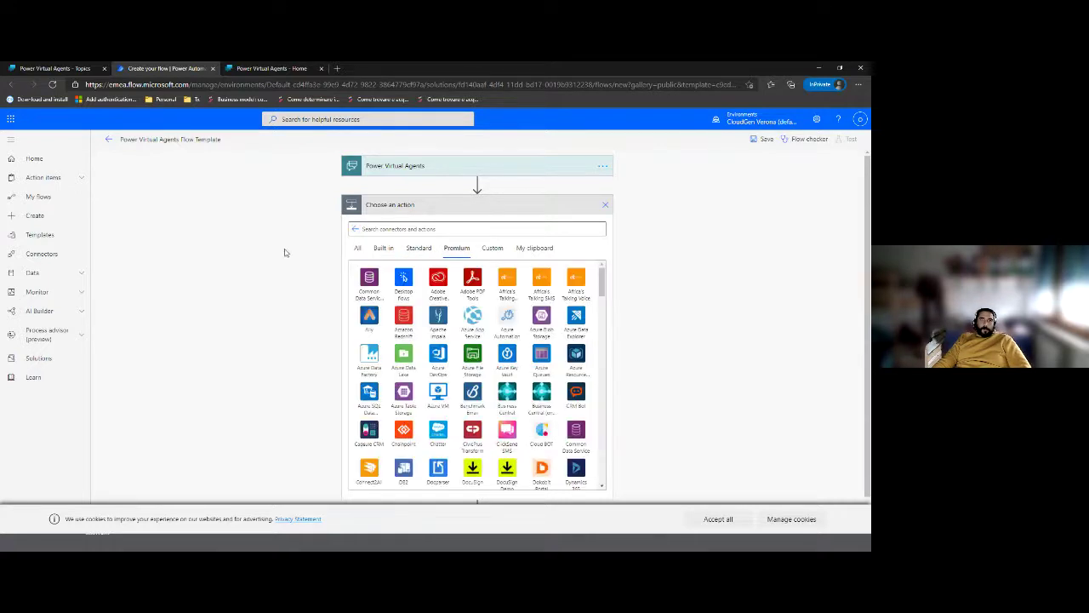
Step: Leave the flow without saving, switch back to the Evento topic and close the City variable's properties
{"action": "left_click", "coordinate": [107, 139]}
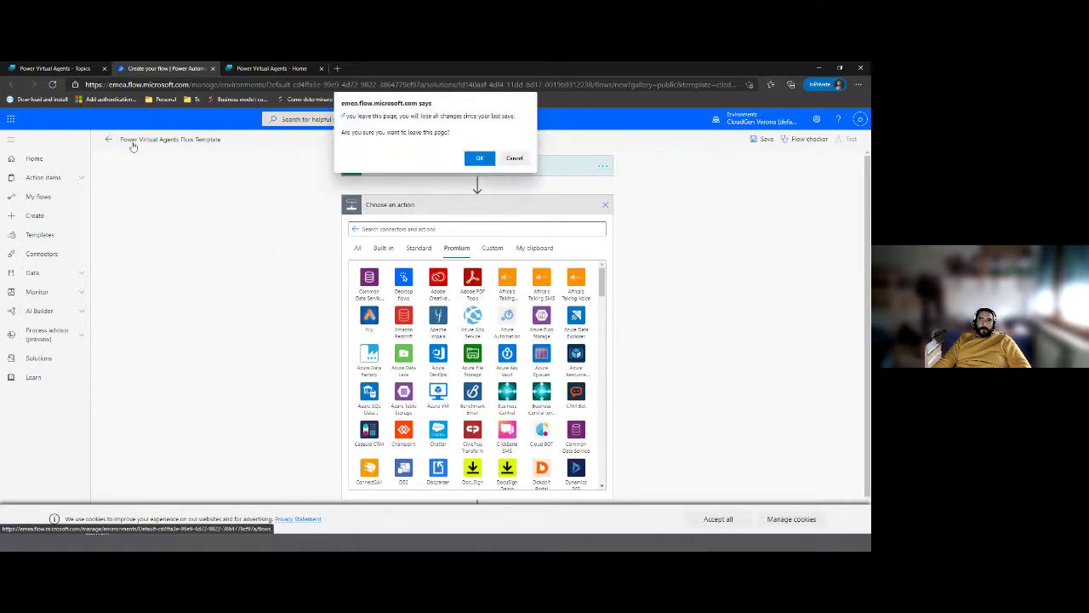
{"action": "left_click", "coordinate": [481, 159]}
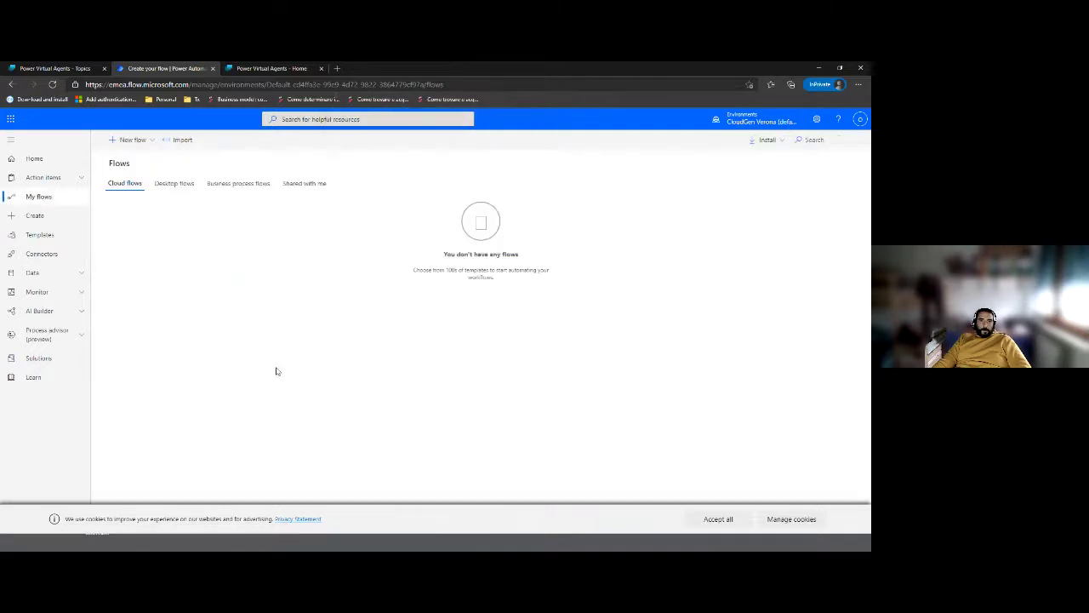
{"action": "left_click", "coordinate": [68, 74]}
{"action": "left_click", "coordinate": [628, 358]}
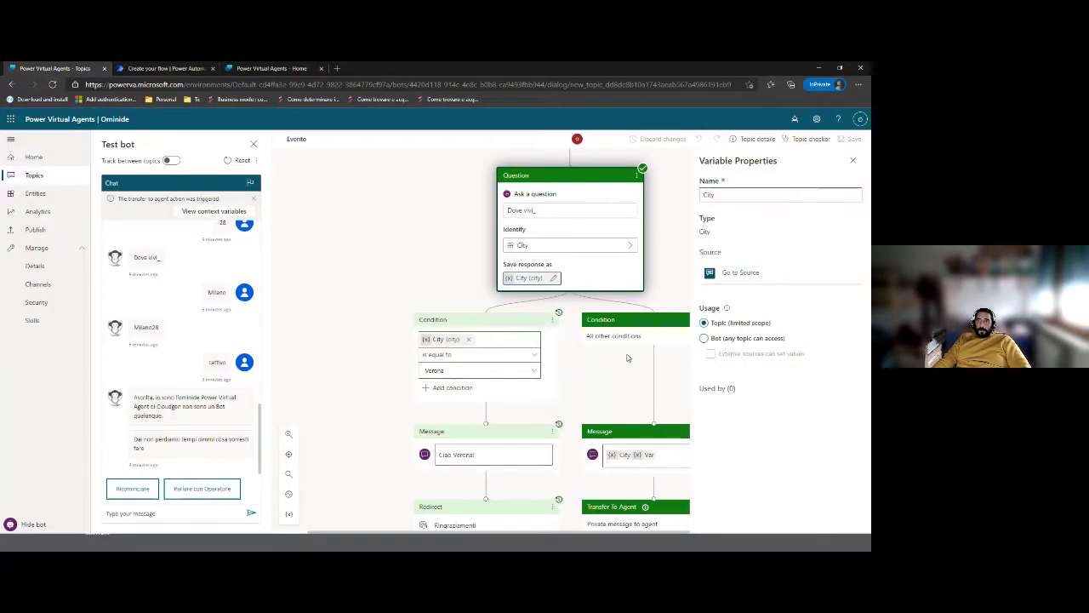
{"action": "left_click", "coordinate": [619, 394]}
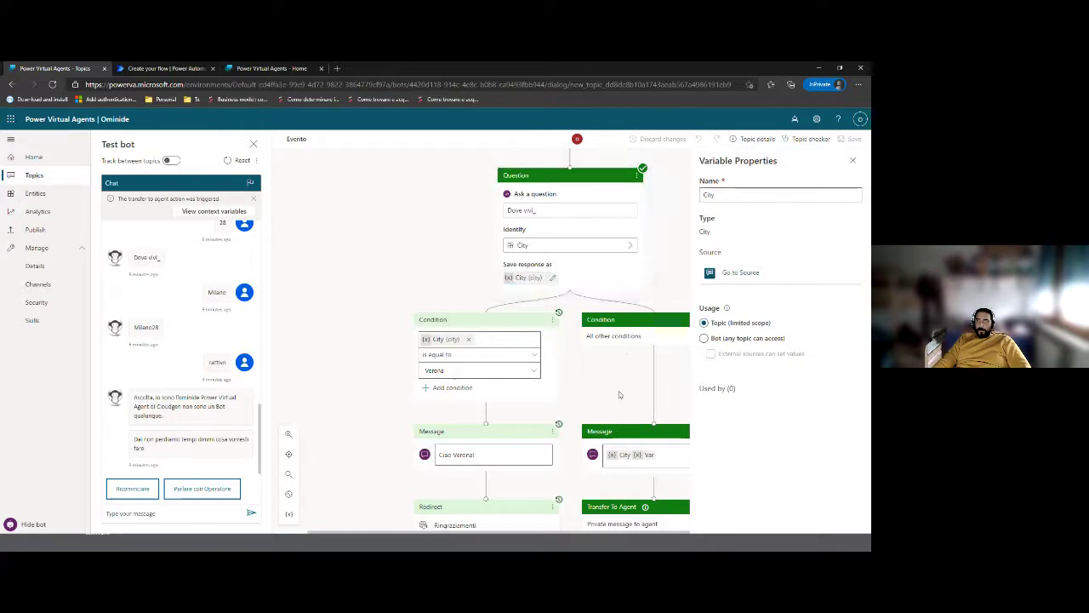
{"action": "left_click", "coordinate": [850, 164]}
Step: Look at the node types that can be inserted between the City and Var message and the agent transfer, and dismiss the choices
{"action": "scroll", "coordinate": [658, 291], "scroll_direction": "down", "scroll_amount": 3}
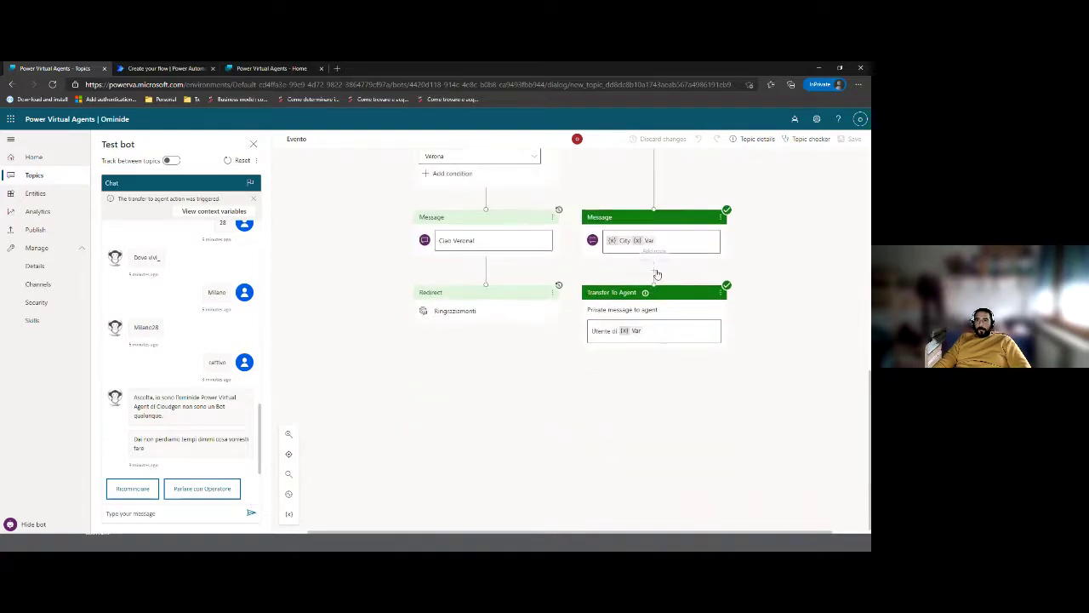
{"action": "left_click", "coordinate": [657, 274]}
{"action": "left_click", "coordinate": [698, 330]}
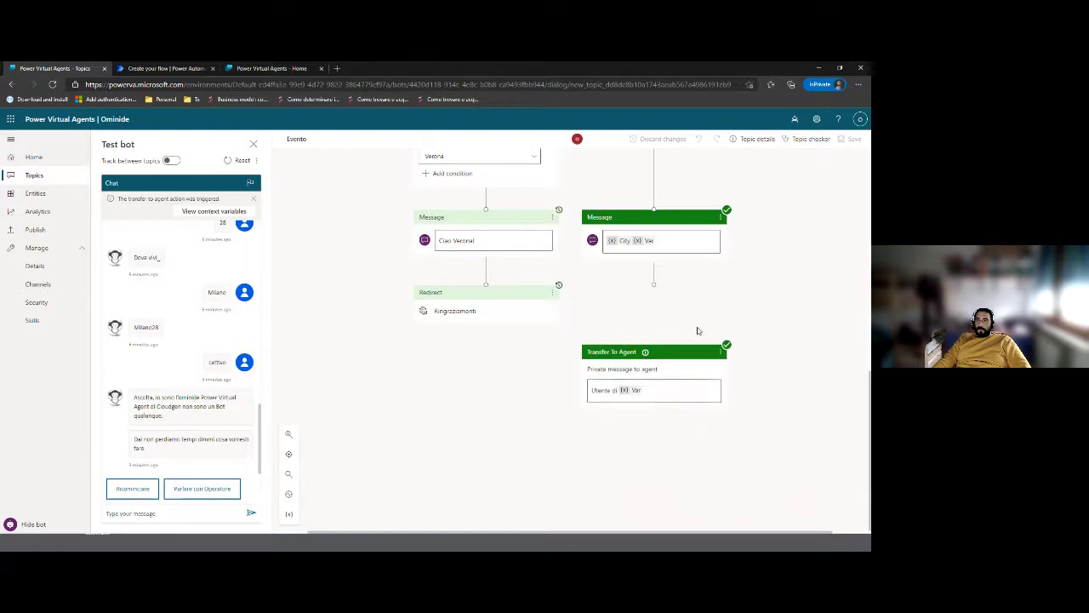
{"action": "left_click", "coordinate": [655, 277]}
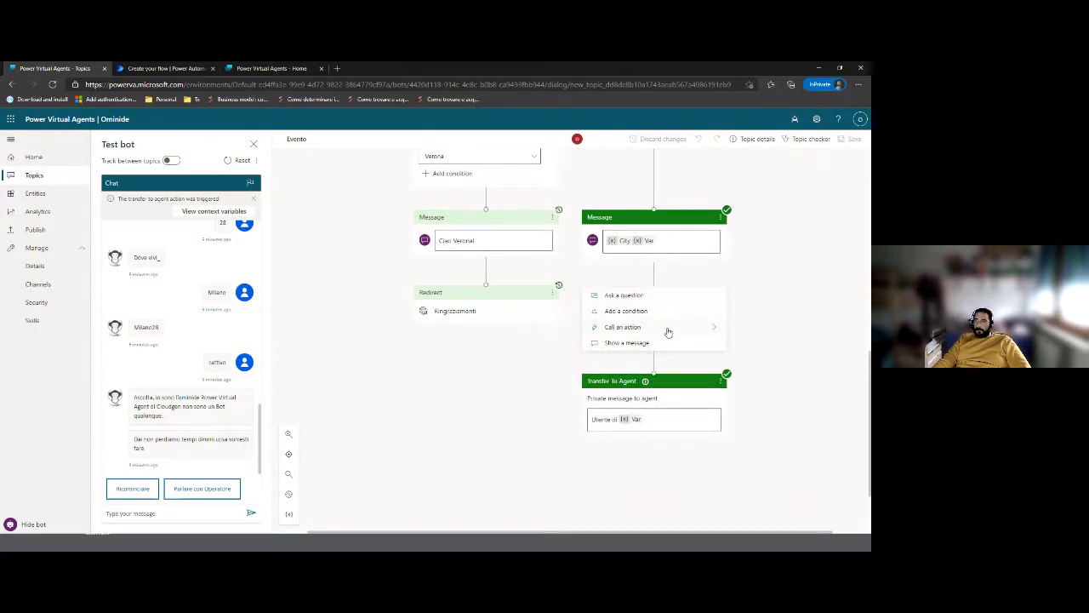
{"action": "left_click", "coordinate": [807, 308]}
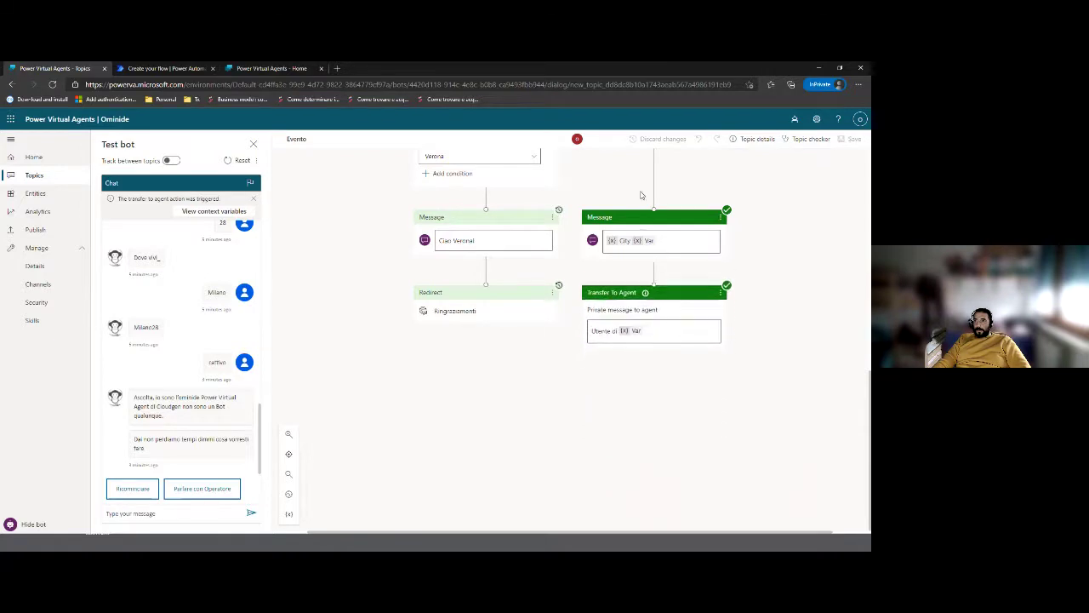
Step: Insert the Power Virtual Agents Flow Template action under the All other conditions branch and set its input to the City variable
{"action": "scroll", "coordinate": [646, 286], "scroll_direction": "up", "scroll_amount": 3}
{"action": "left_click", "coordinate": [655, 259]}
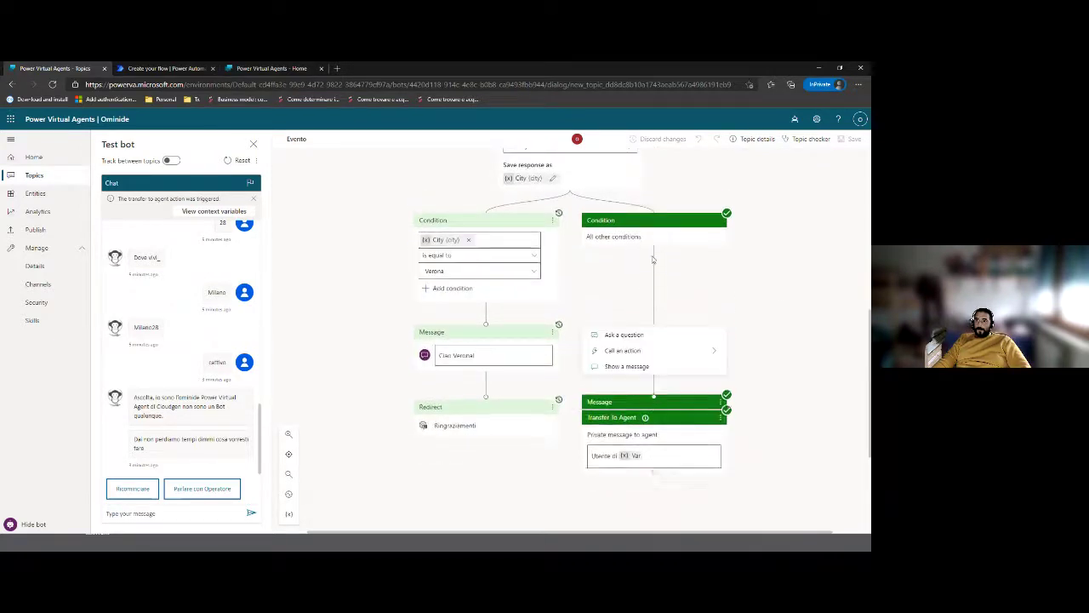
{"action": "mouse_move", "coordinate": [681, 351]}
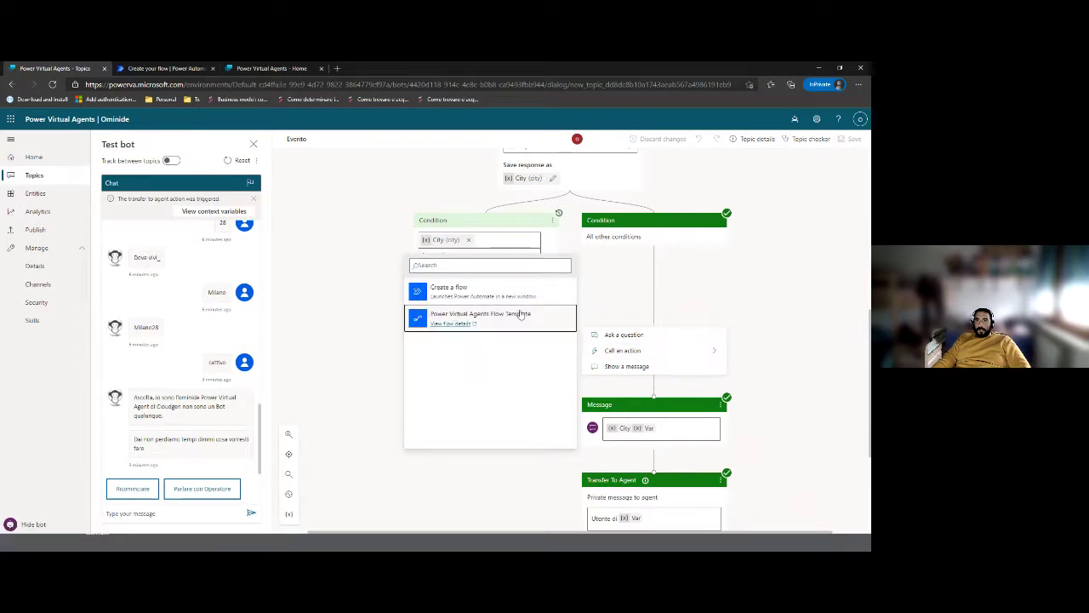
{"action": "left_click", "coordinate": [519, 314]}
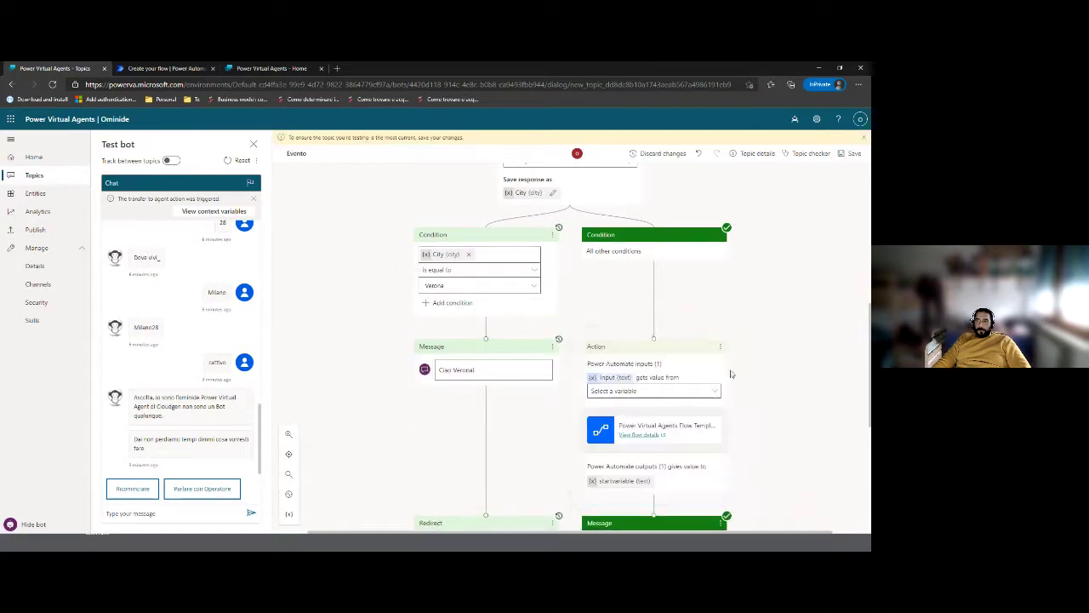
{"action": "left_click", "coordinate": [614, 392]}
{"action": "left_click", "coordinate": [597, 407]}
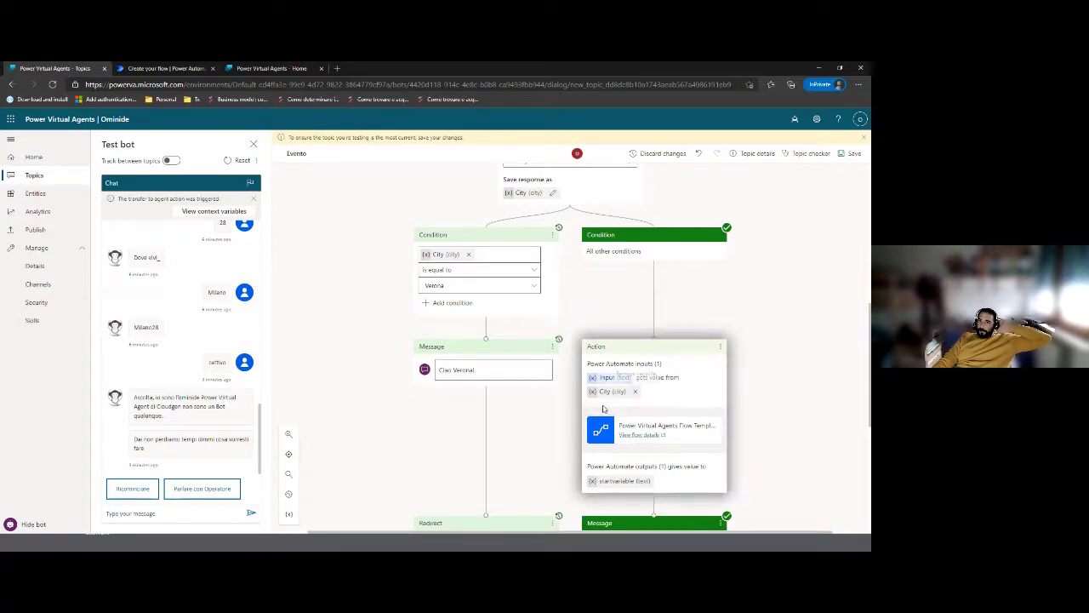
Step: Insert the startvariable output between City and Var in the message after the flow action, and save the topic
{"action": "scroll", "coordinate": [726, 420], "scroll_direction": "down", "scroll_amount": 2}
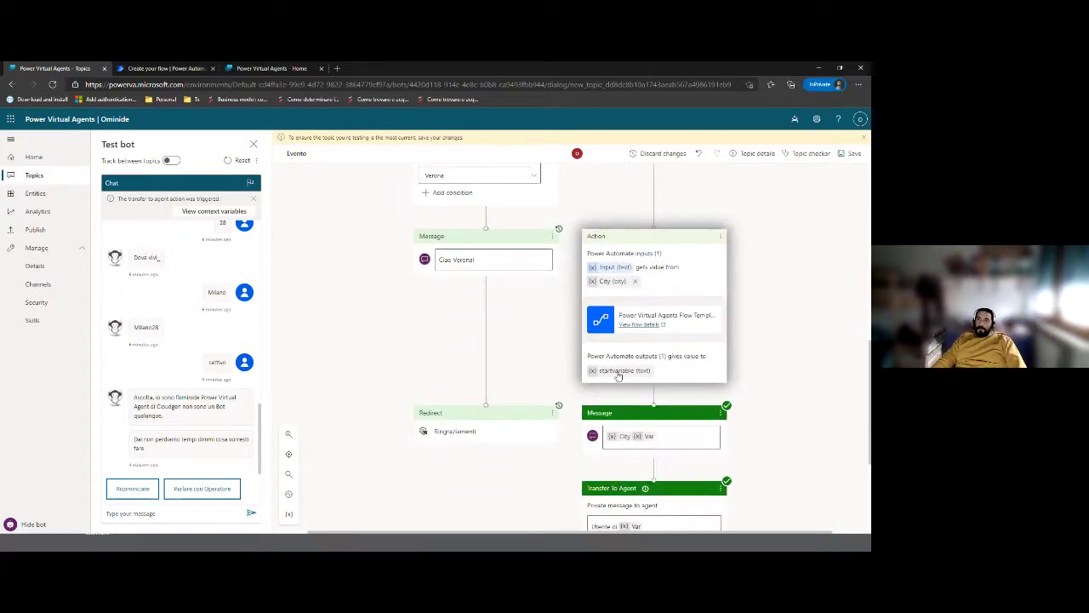
{"action": "left_click", "coordinate": [670, 435]}
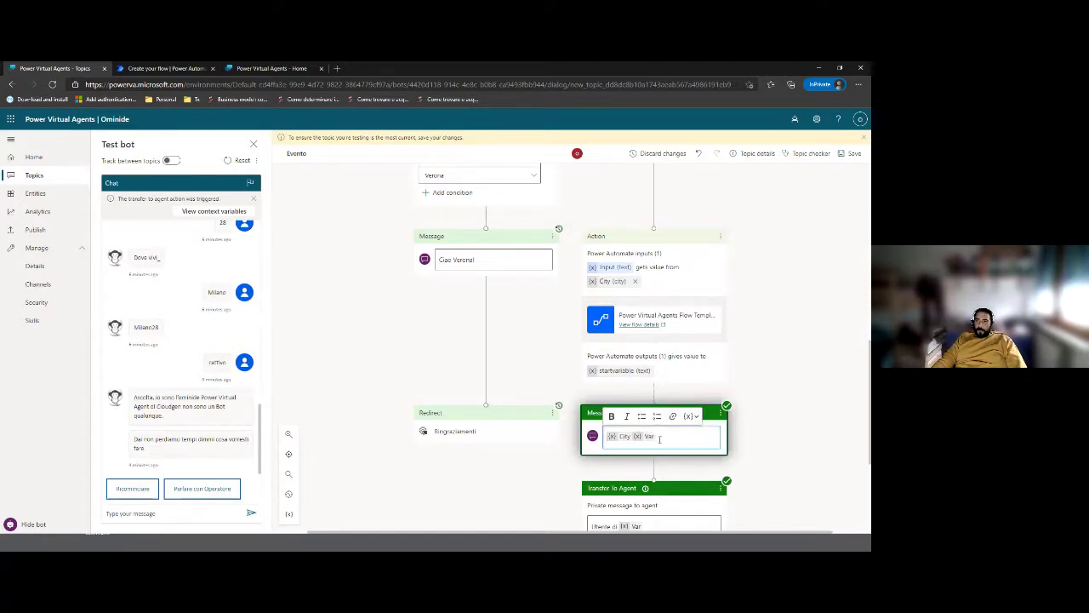
{"action": "double_click", "coordinate": [627, 439]}
{"action": "double_click", "coordinate": [648, 436]}
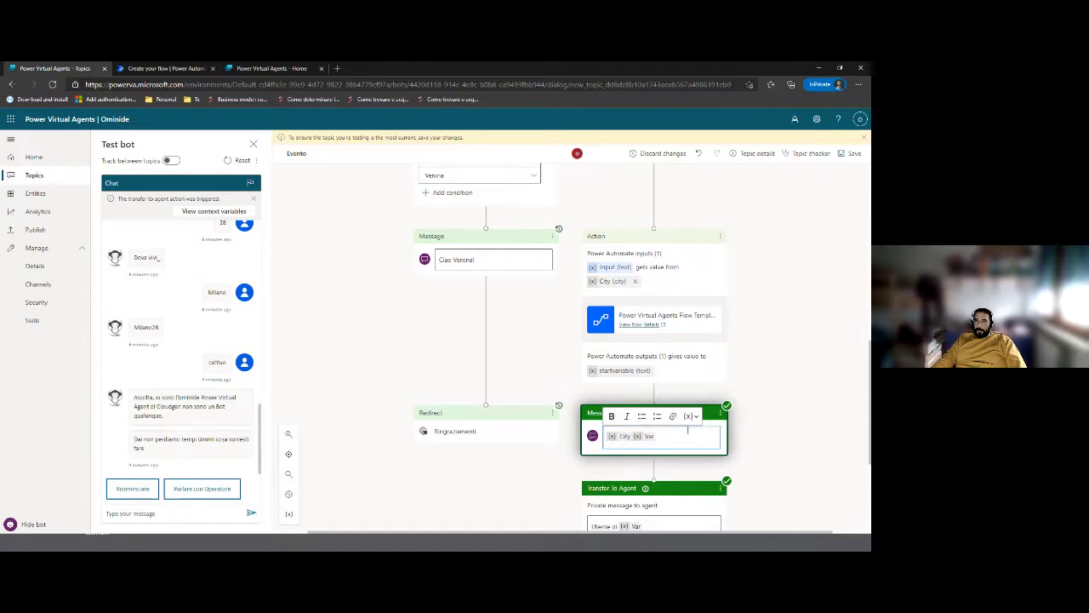
{"action": "left_click", "coordinate": [692, 417]}
{"action": "left_click", "coordinate": [691, 442]}
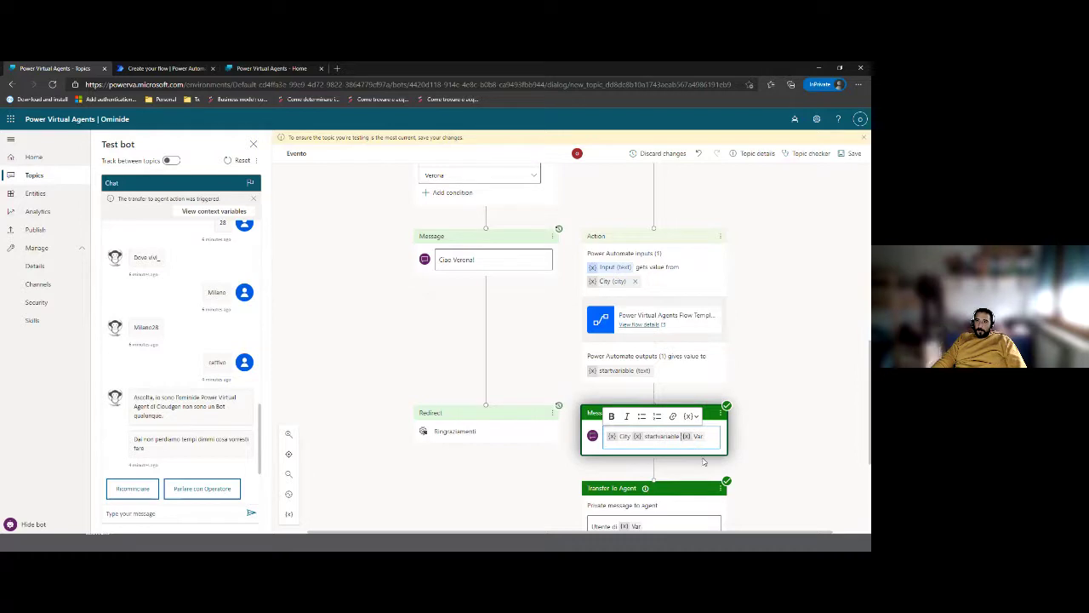
{"action": "left_click", "coordinate": [851, 154]}
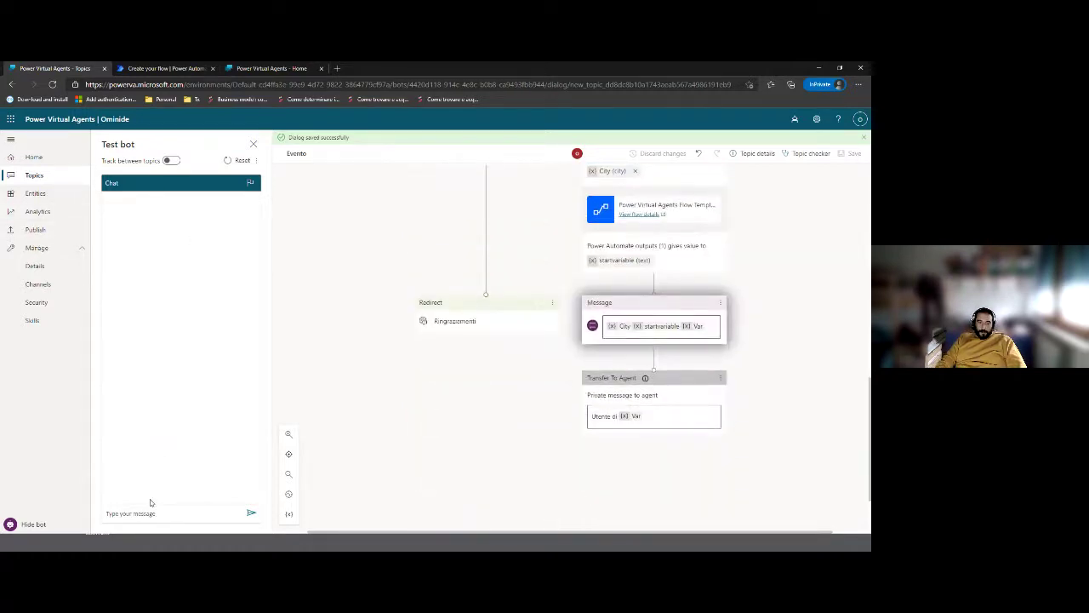
Step: Test the saved topic in the test chat by sending "eventi", answering 24 for the age and Milano for the city
{"action": "key", "text": "Return"}
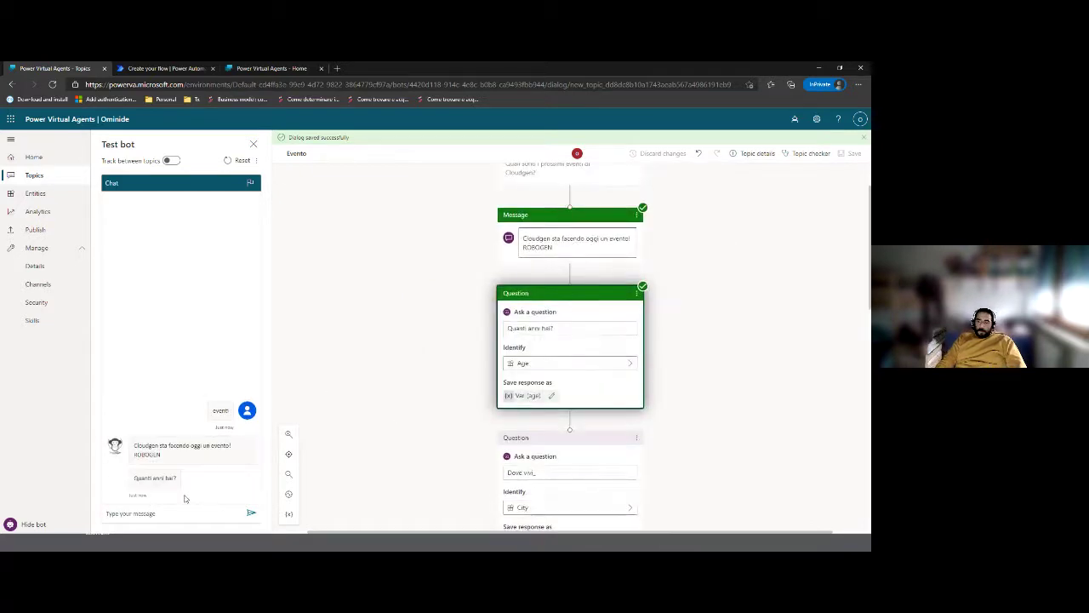
{"action": "key", "text": "Return"}
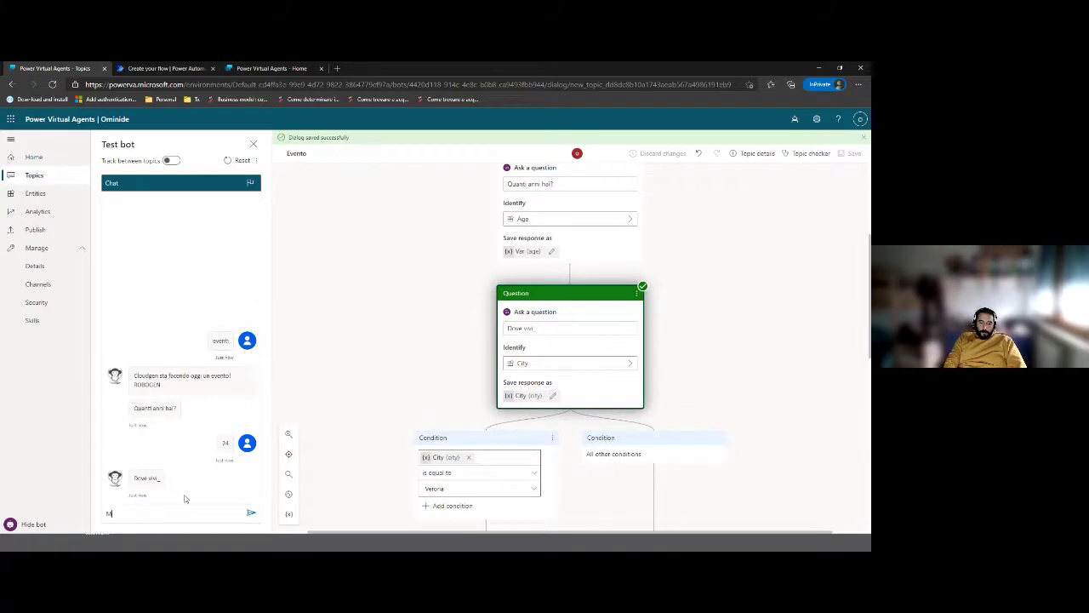
{"action": "type", "text": "Milano"}
{"action": "key", "text": "Return"}
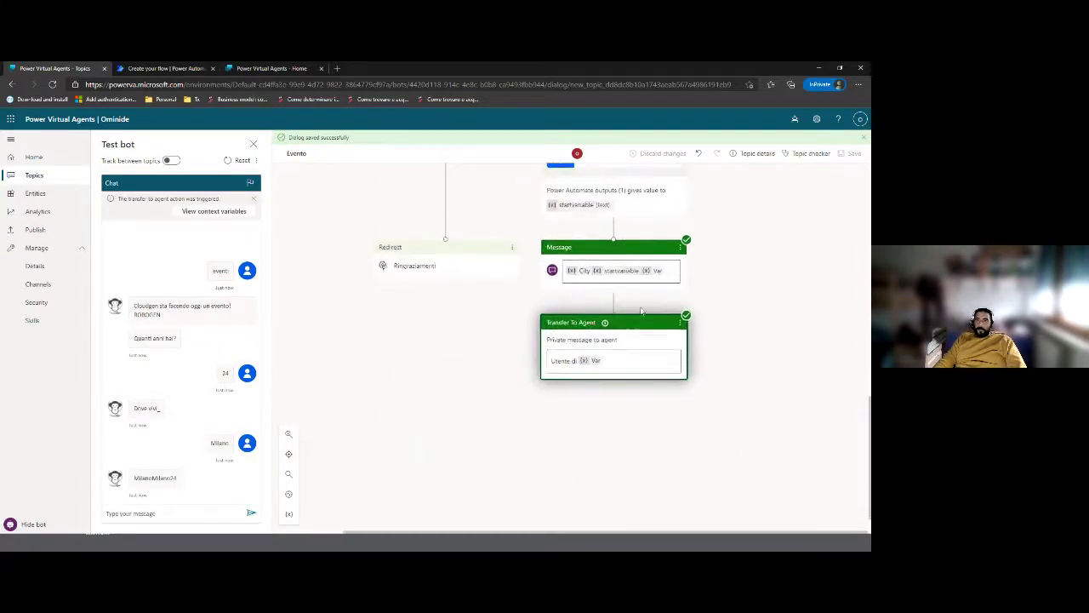
Step: Open the flow behind the topic's action, examine its input and return value in Power Automate, and go back to its details page
{"action": "scroll", "coordinate": [629, 313], "scroll_direction": "up", "scroll_amount": 2}
{"action": "left_click", "coordinate": [595, 271]}
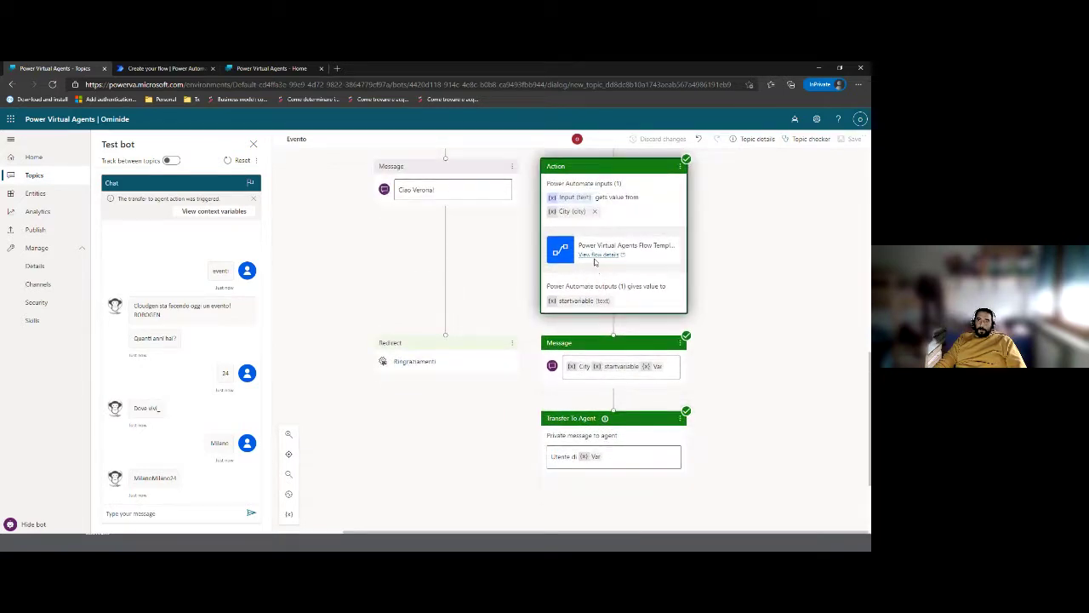
{"action": "left_click", "coordinate": [595, 256]}
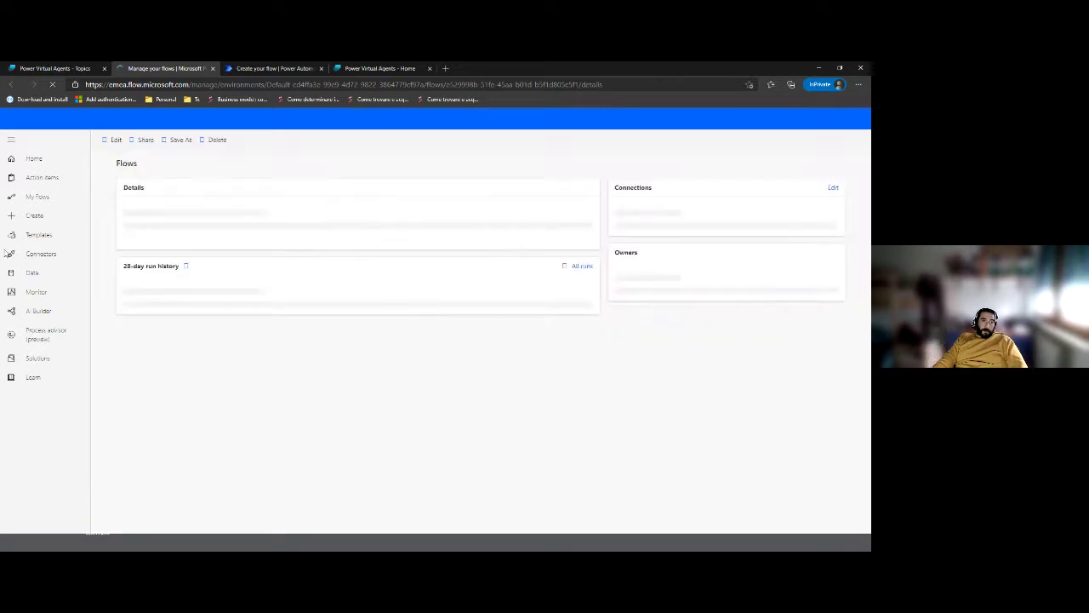
{"action": "left_click", "coordinate": [118, 141]}
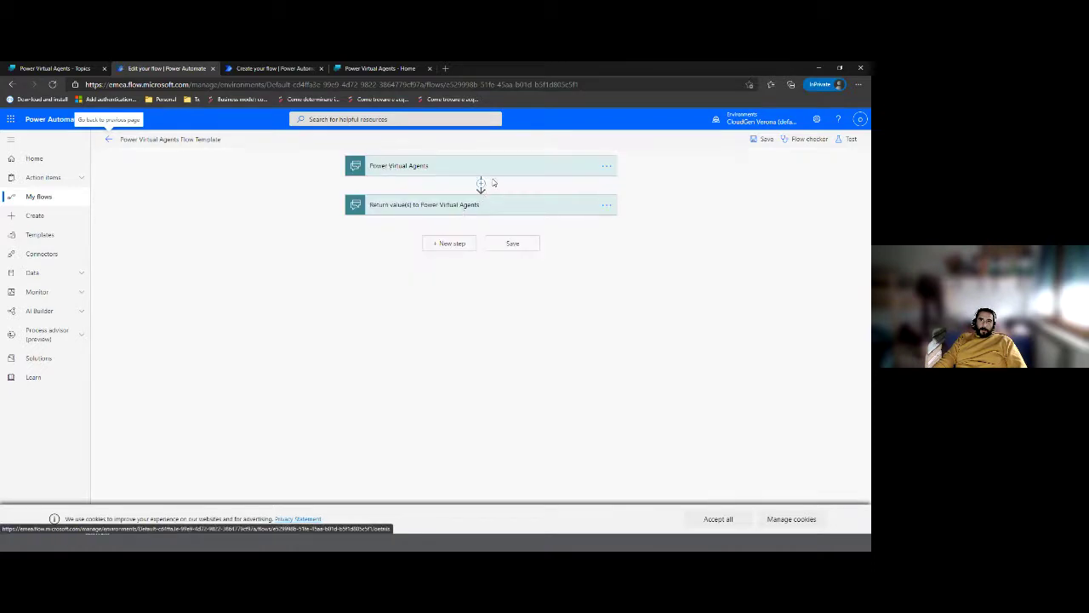
{"action": "left_click", "coordinate": [495, 172]}
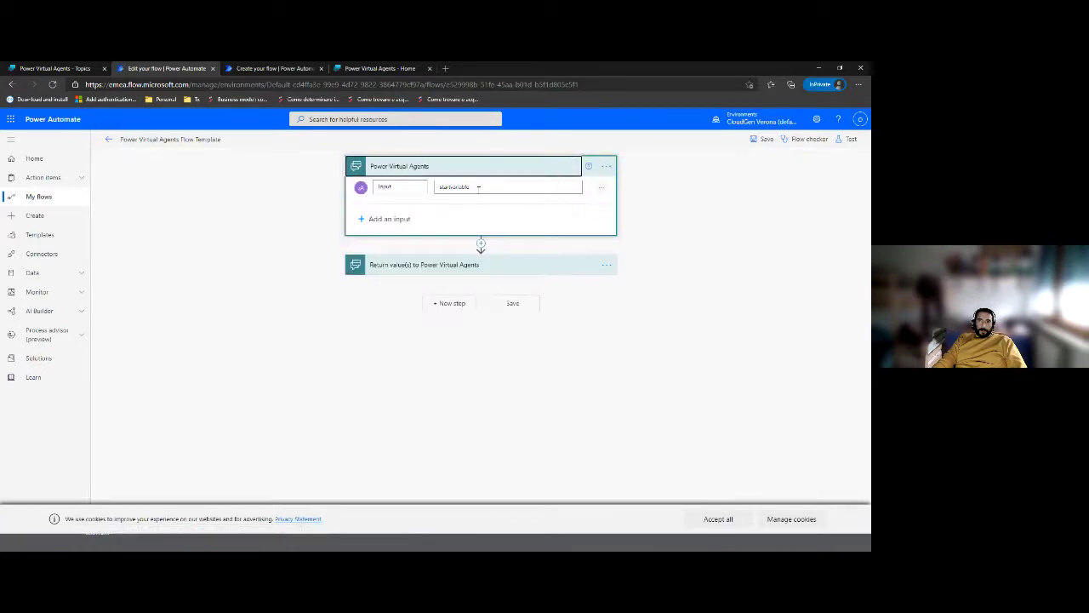
{"action": "left_click", "coordinate": [558, 266]}
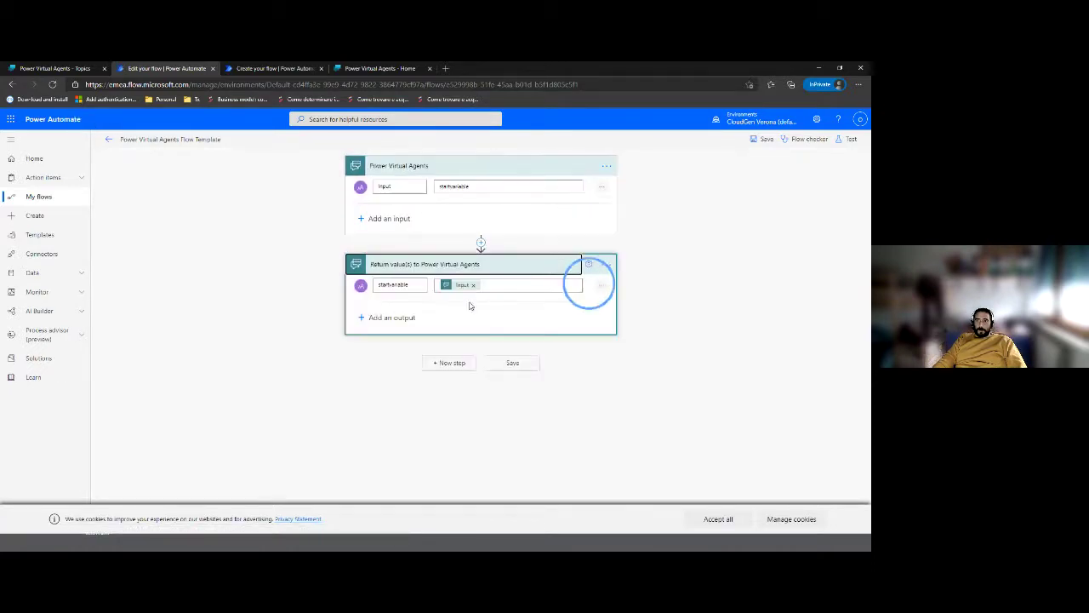
{"action": "left_click", "coordinate": [589, 282]}
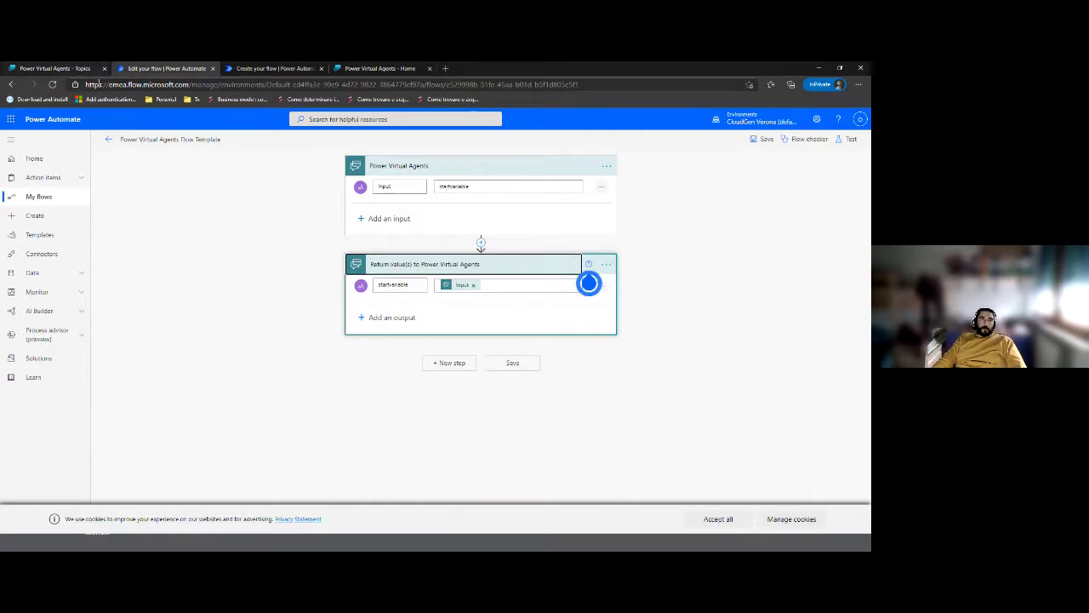
{"action": "left_click", "coordinate": [108, 139]}
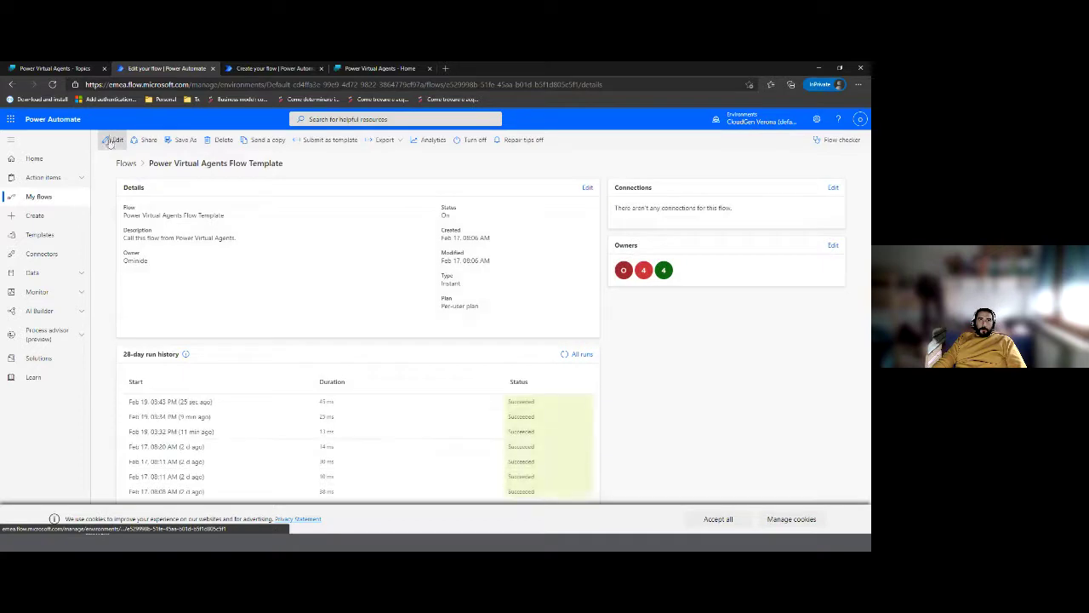
Step: Switch back to Power Virtual Agents and publish the bot's latest content
{"action": "key", "text": "ctrl+shift+Tab"}
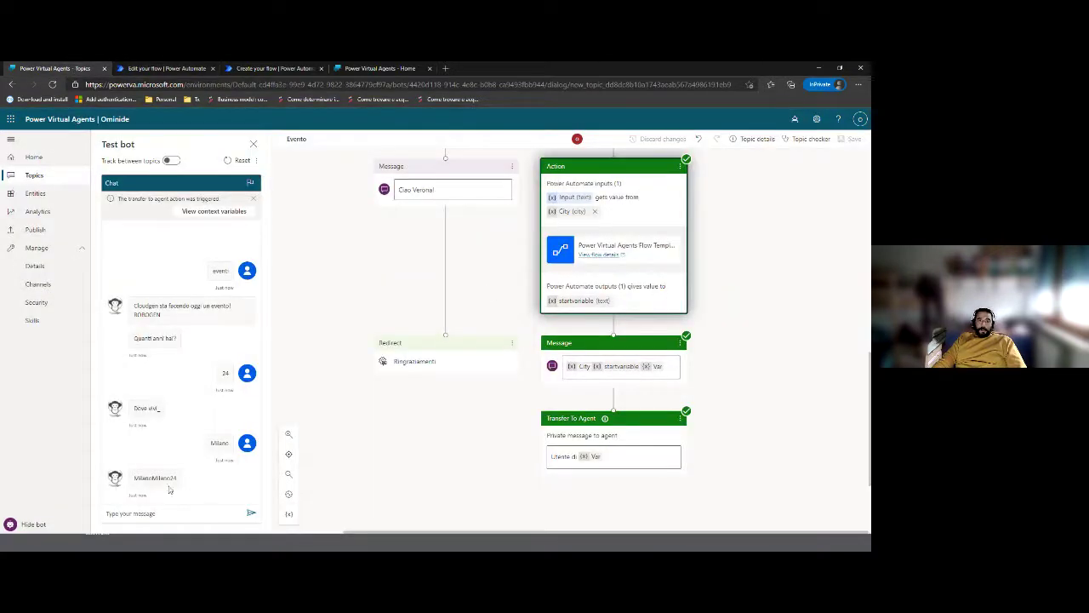
{"action": "left_click", "coordinate": [41, 230]}
{"action": "left_click", "coordinate": [317, 190]}
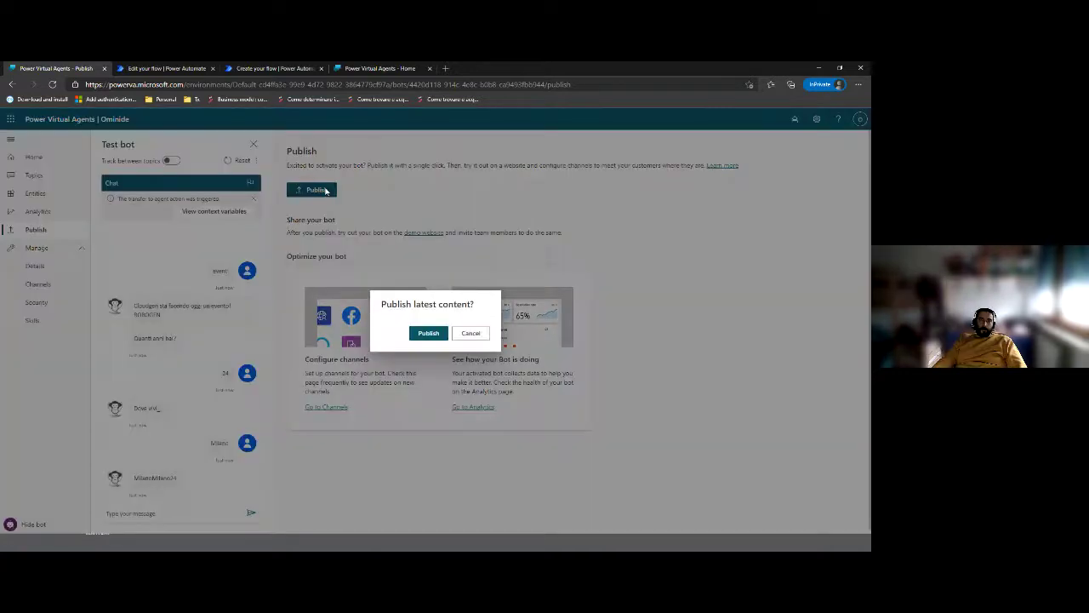
{"action": "left_click", "coordinate": [435, 333]}
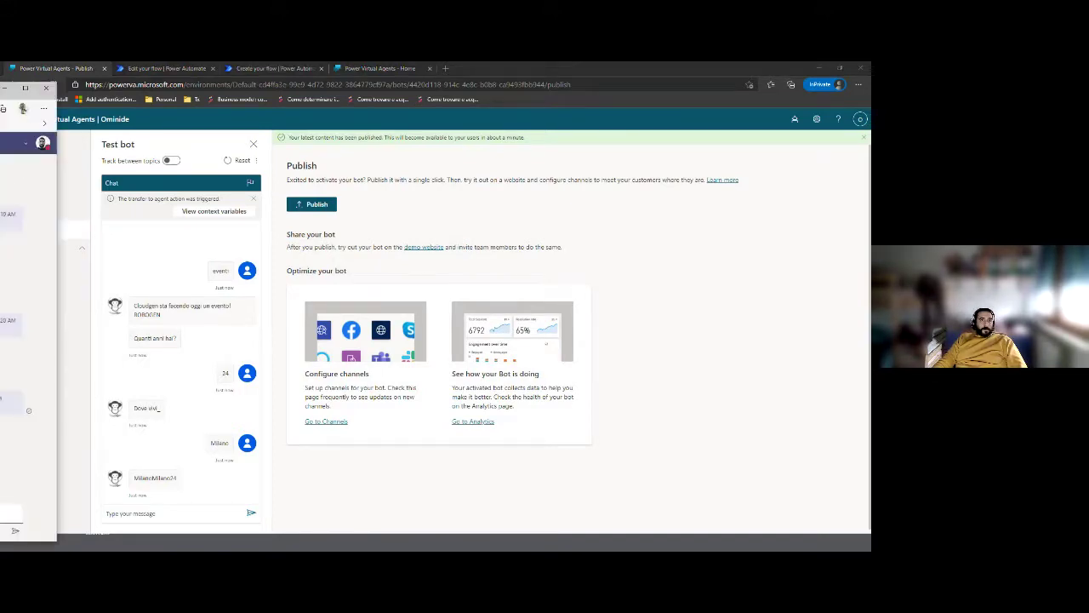
Step: Bring the Microsoft Teams window into view and send "ciao" in the open Ominide chat
{"action": "left_click_drag", "start_coordinate": [8, 95], "coordinate": [466, 78]}
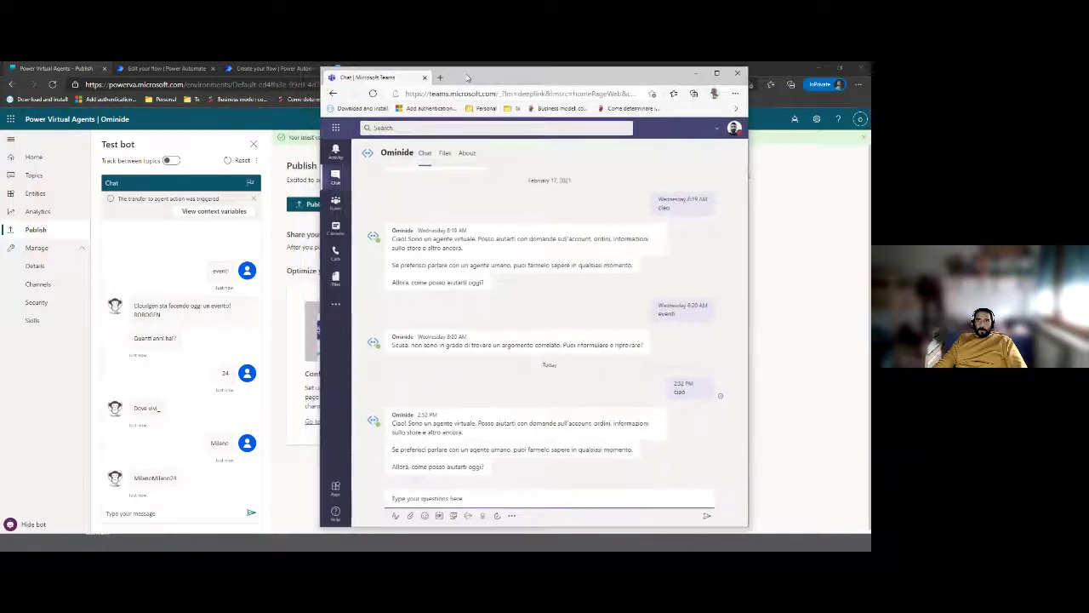
{"action": "type", "text": "ciao"}
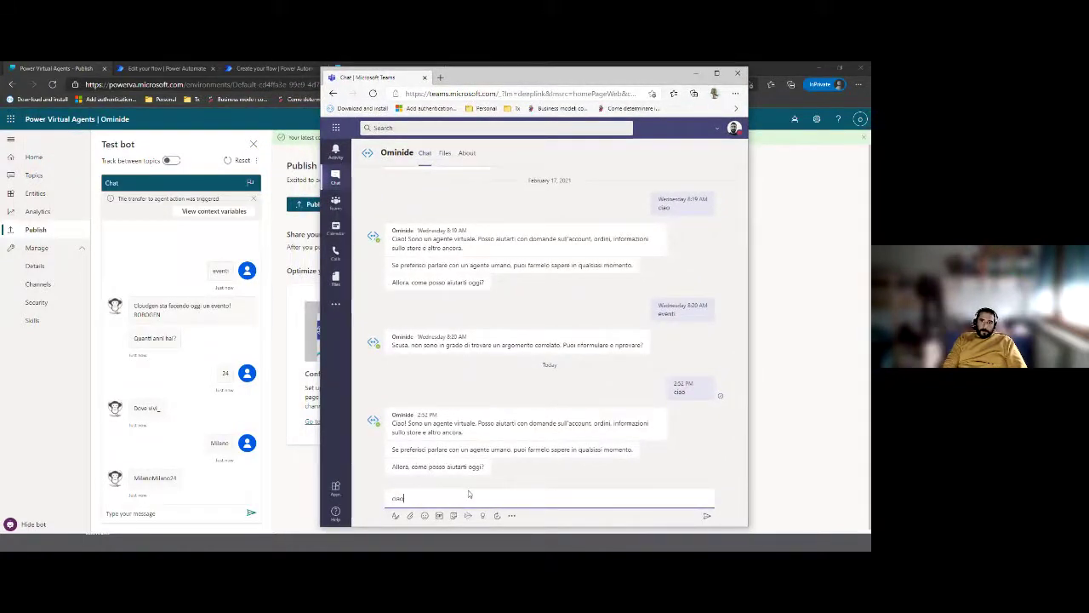
{"action": "key", "text": "Return"}
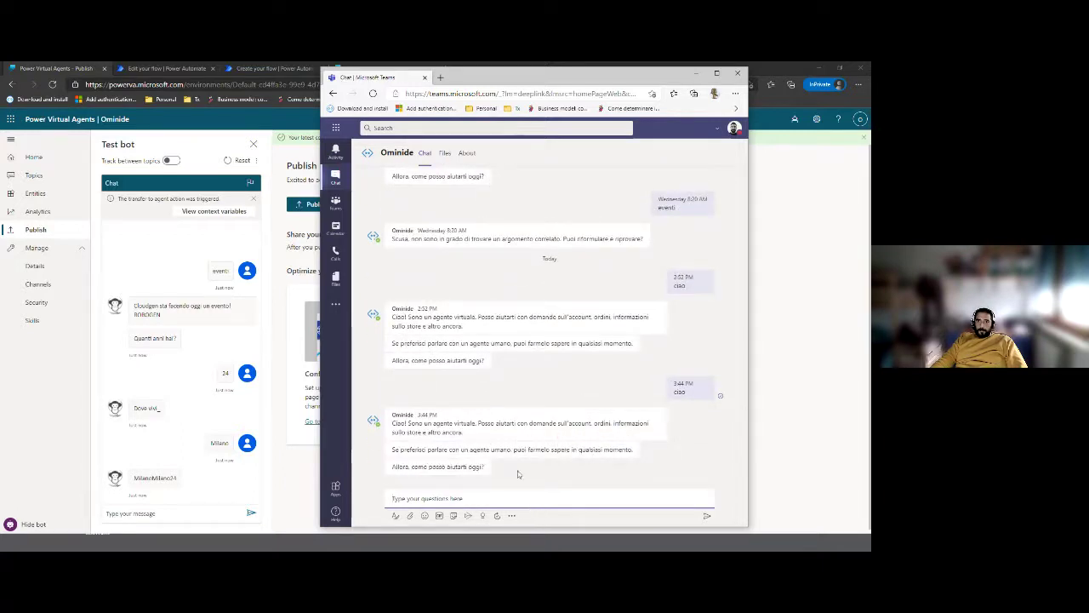
Step: Open the second Ominide chat in the Teams chat list, send "ciao" and choose the Events option from the reply
{"action": "left_click", "coordinate": [335, 176]}
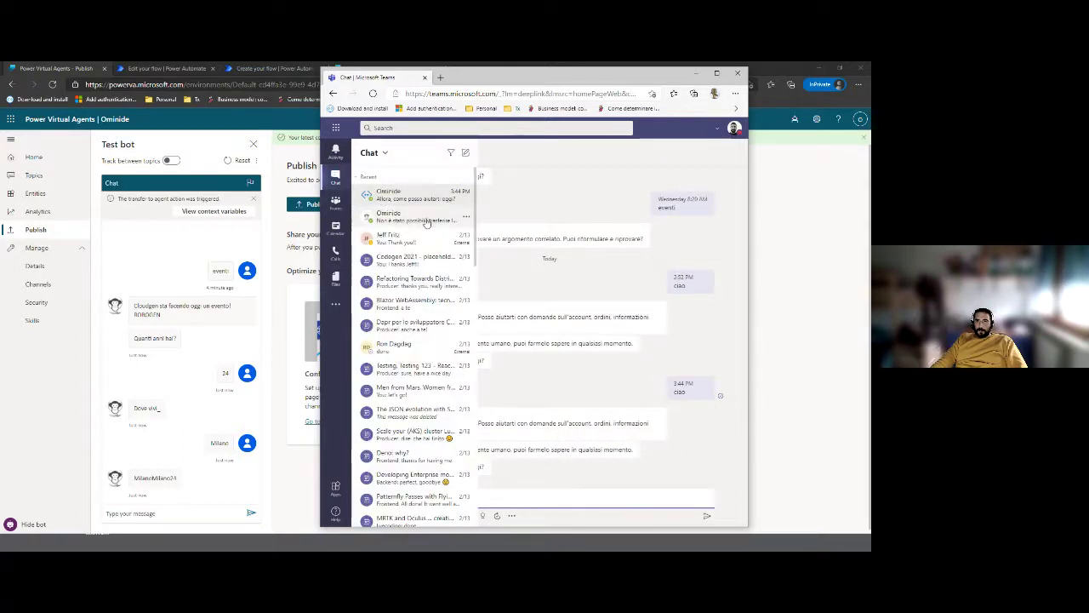
{"action": "left_click", "coordinate": [580, 504]}
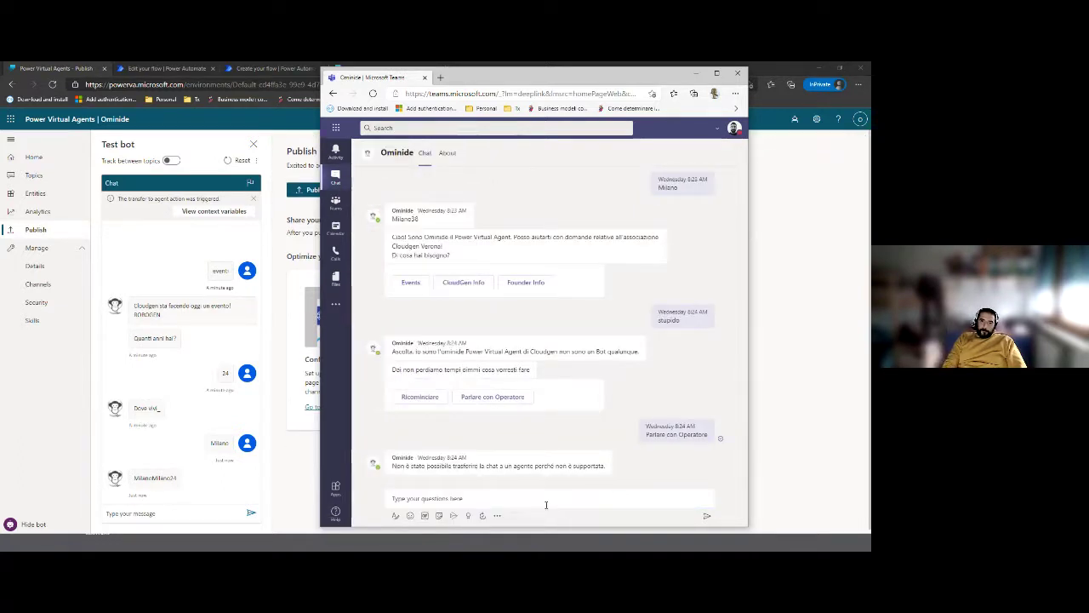
{"action": "type", "text": "ciao"}
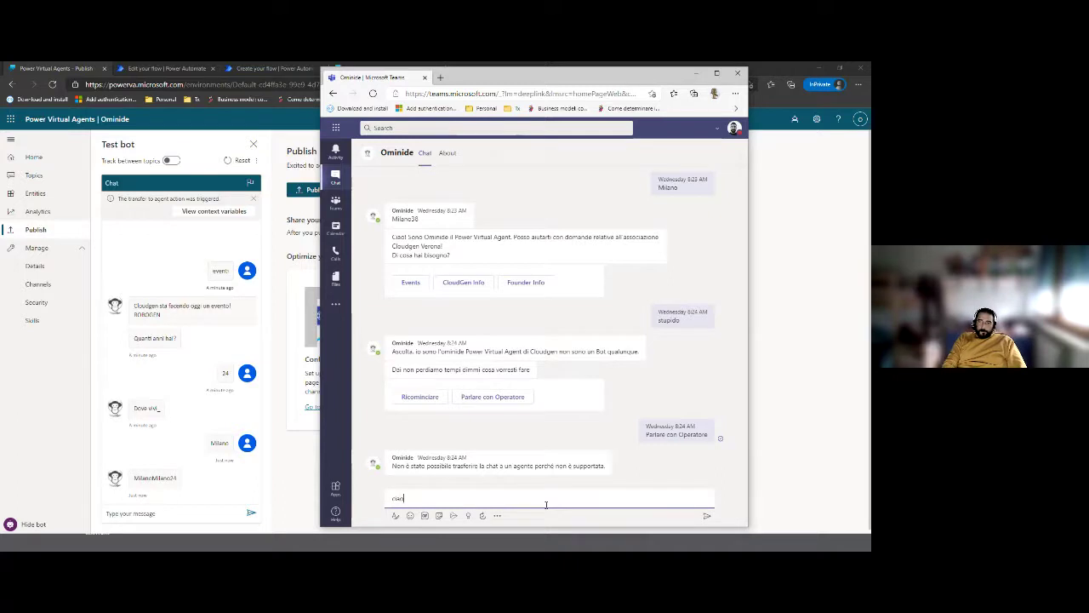
{"action": "key", "text": "Return"}
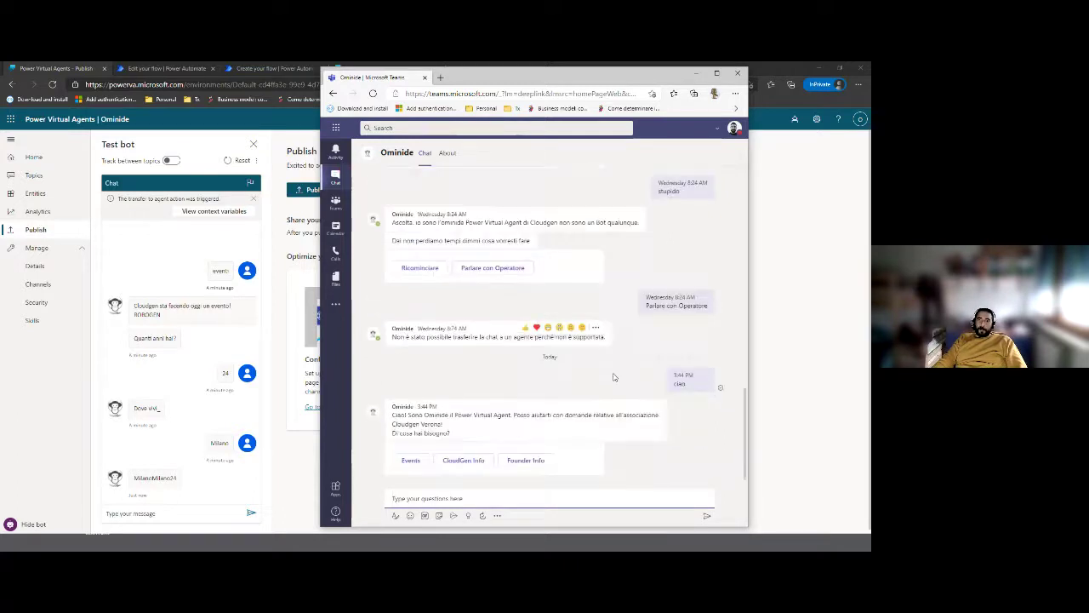
{"action": "left_click", "coordinate": [409, 461]}
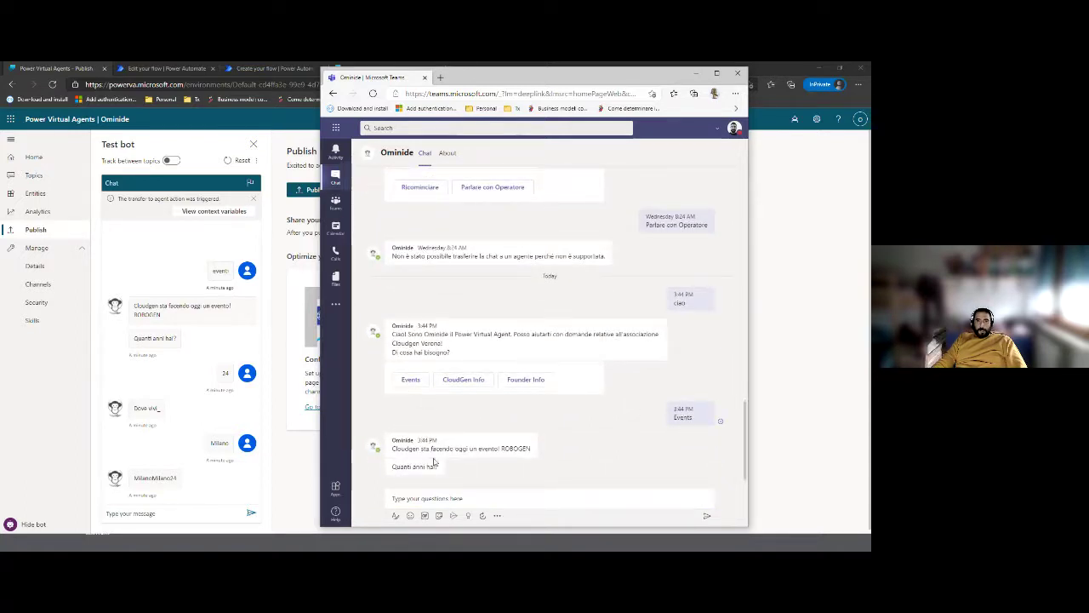
Step: Answer the bot's age question with 28 and its city question with Verona, choosing Verona from the suggested cities
{"action": "left_click", "coordinate": [455, 496]}
{"action": "type", "text": "28"}
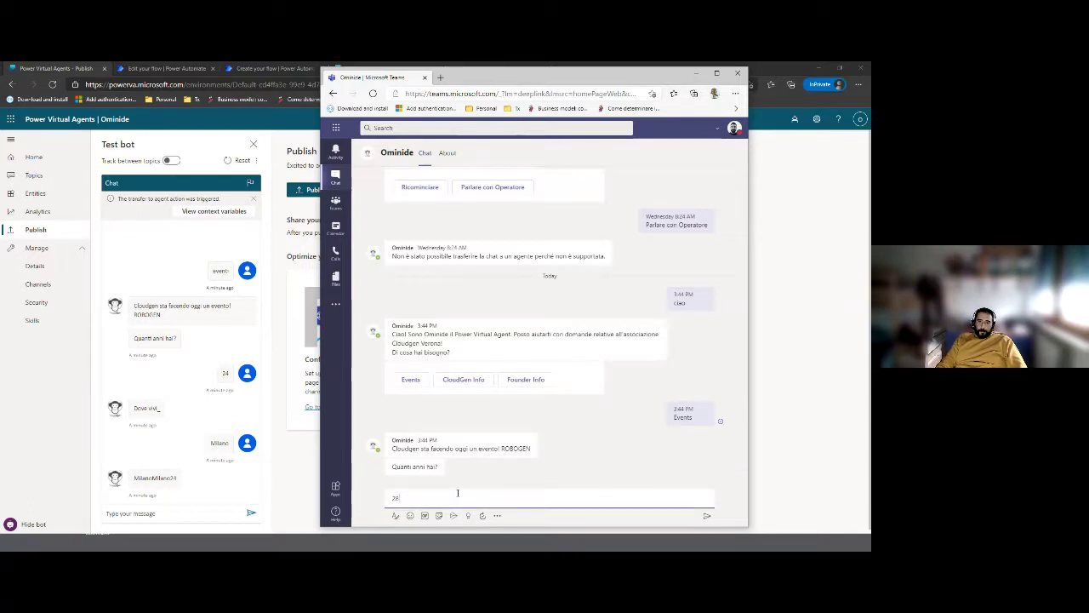
{"action": "key", "text": "Return"}
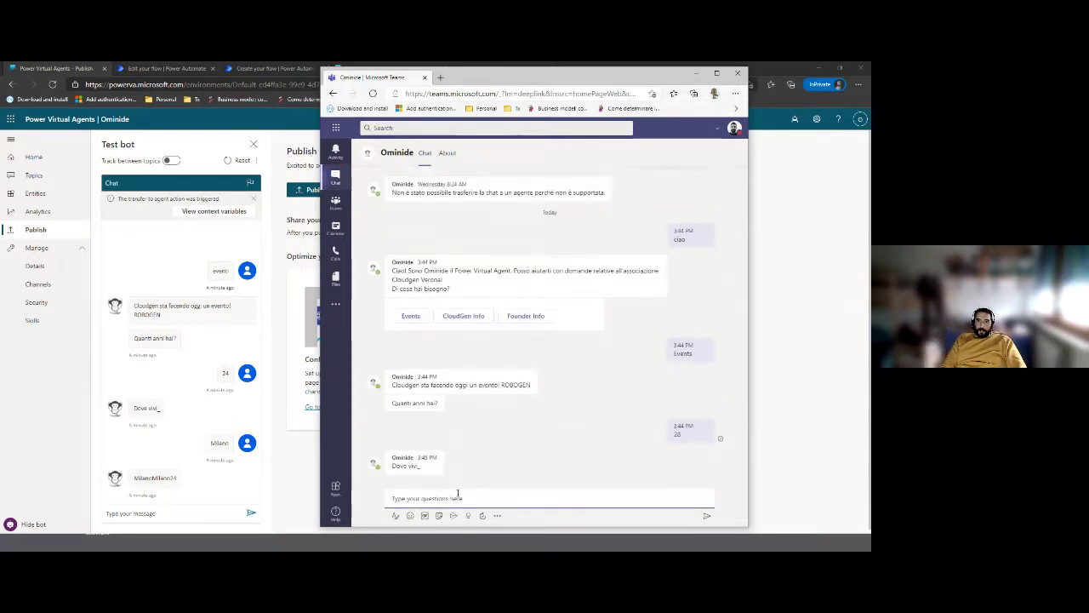
{"action": "type", "text": "Verona"}
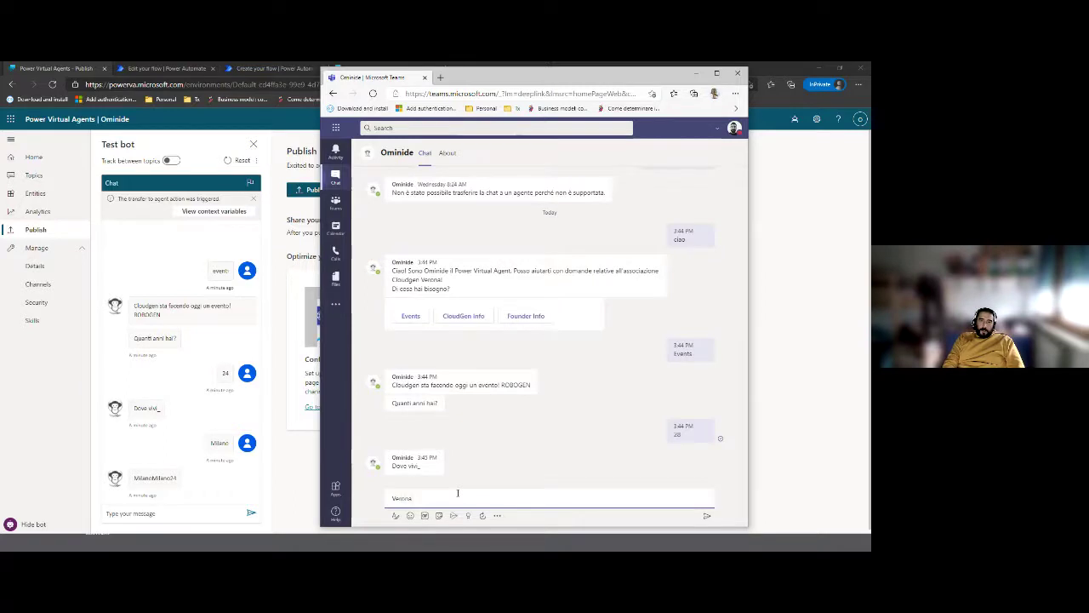
{"action": "key", "text": "Return"}
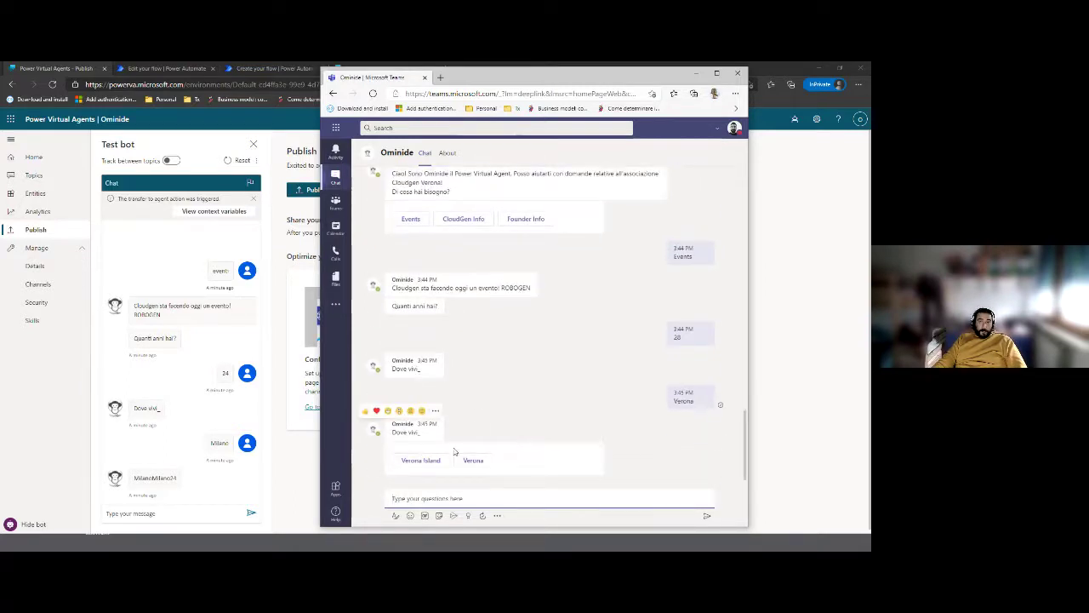
{"action": "left_click", "coordinate": [473, 460]}
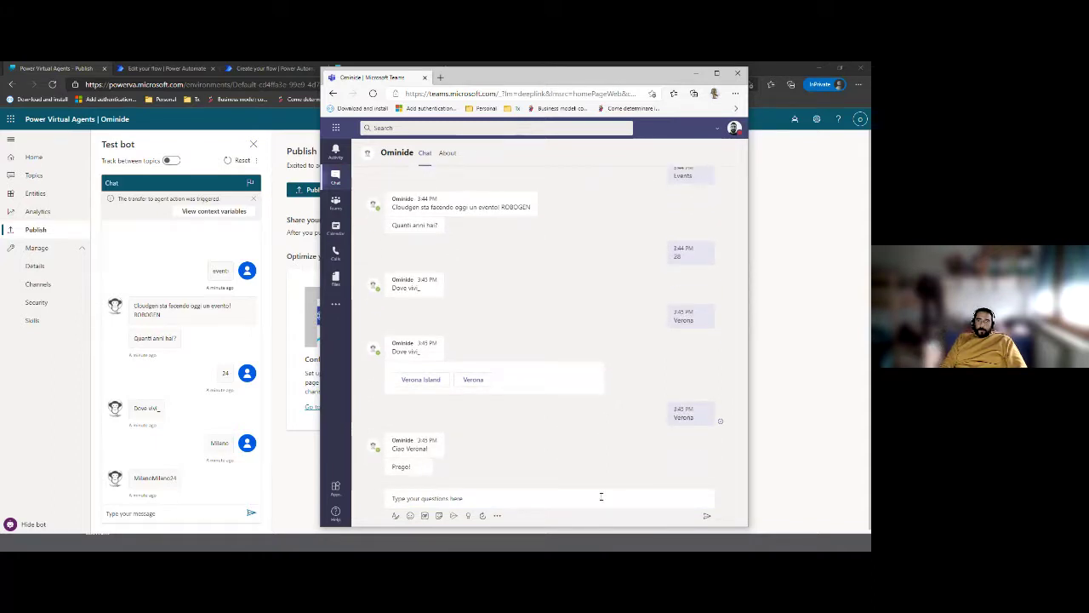
Step: Send "eventi" to the Ominide bot in Teams, then answer its age question with 29 and its city question with Milano
{"action": "left_click", "coordinate": [601, 496]}
{"action": "type", "text": "evento"}
{"action": "key", "text": "Return"}
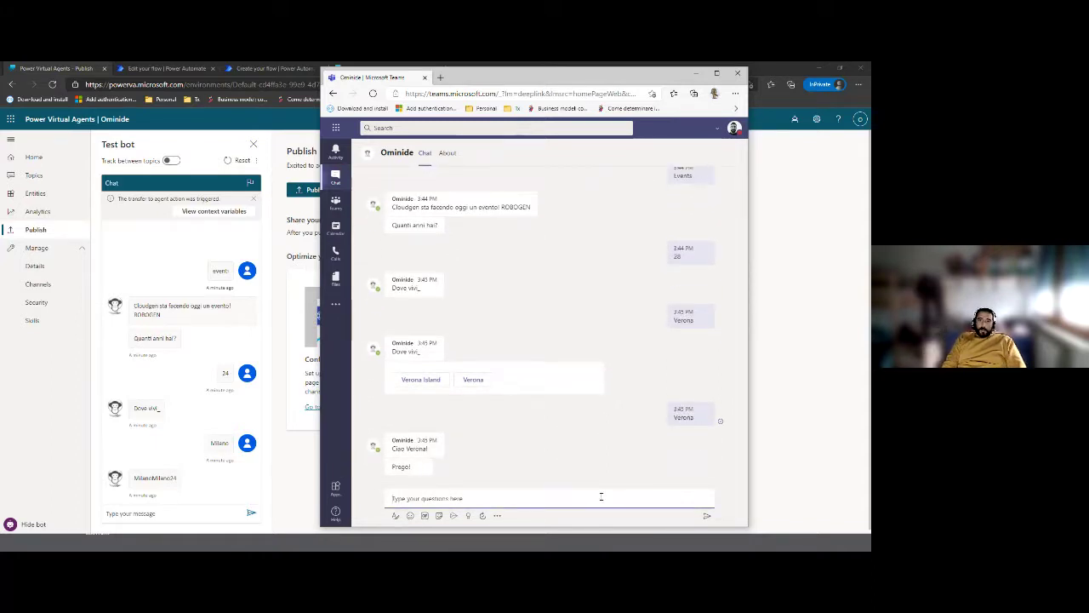
{"action": "mouse_move", "coordinate": [521, 451]}
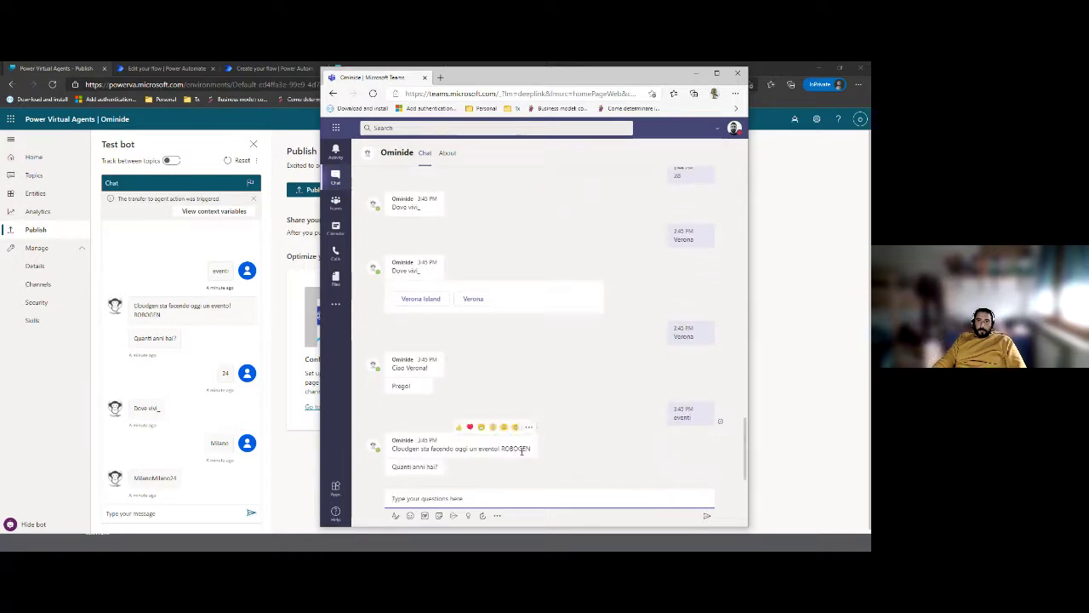
{"action": "type", "text": "29"}
{"action": "key", "text": "Return"}
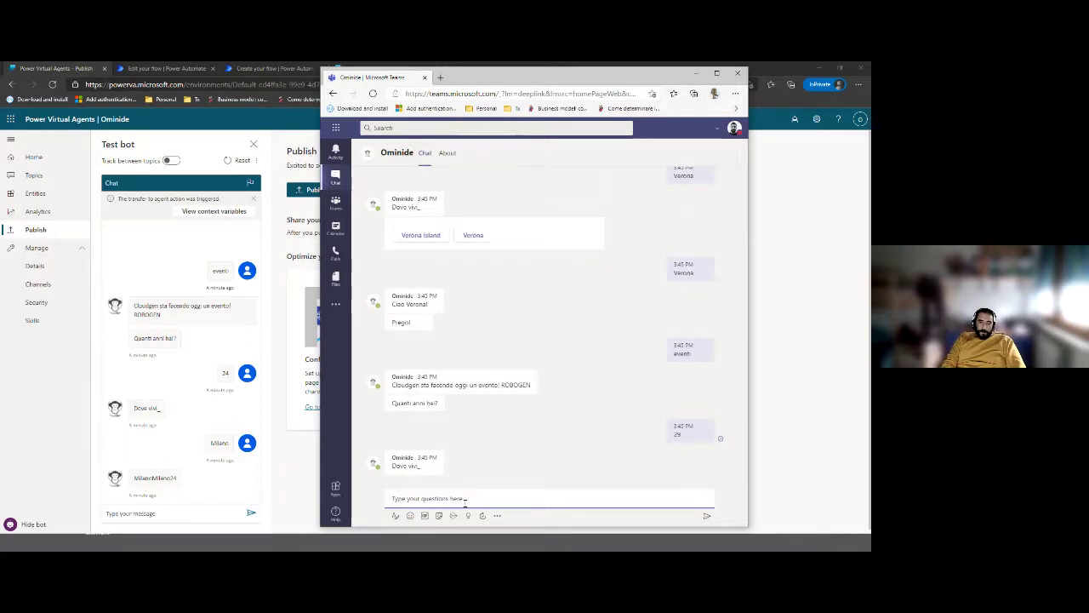
{"action": "type", "text": "Milano"}
{"action": "key", "text": "Return"}
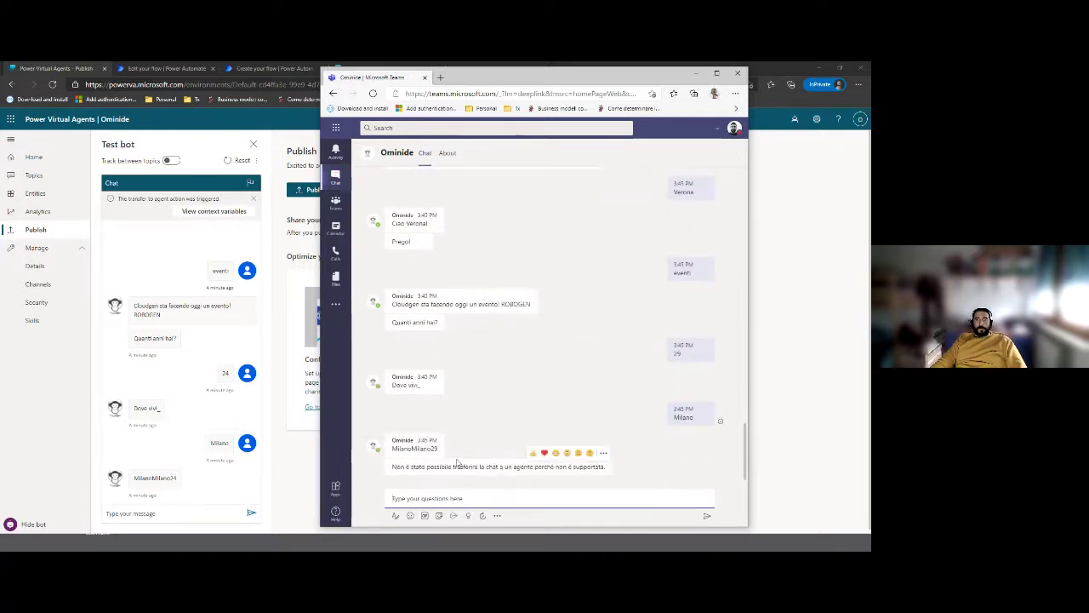
Step: Switch to Power Automate and refresh the run history of the Power Virtual Agents Flow Template flow
{"action": "left_click", "coordinate": [271, 68]}
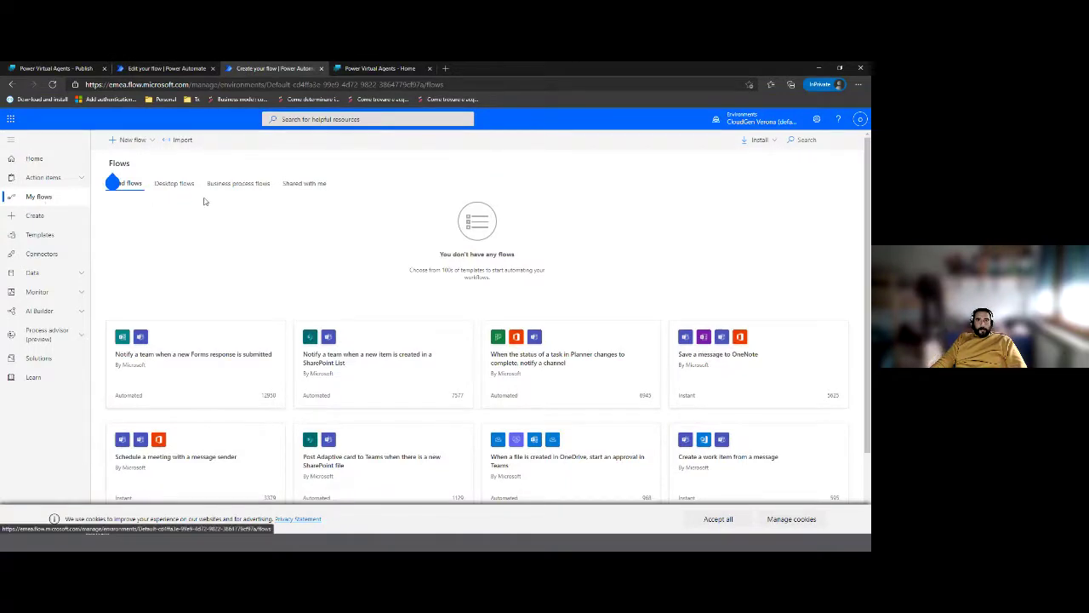
{"action": "left_click", "coordinate": [183, 70]}
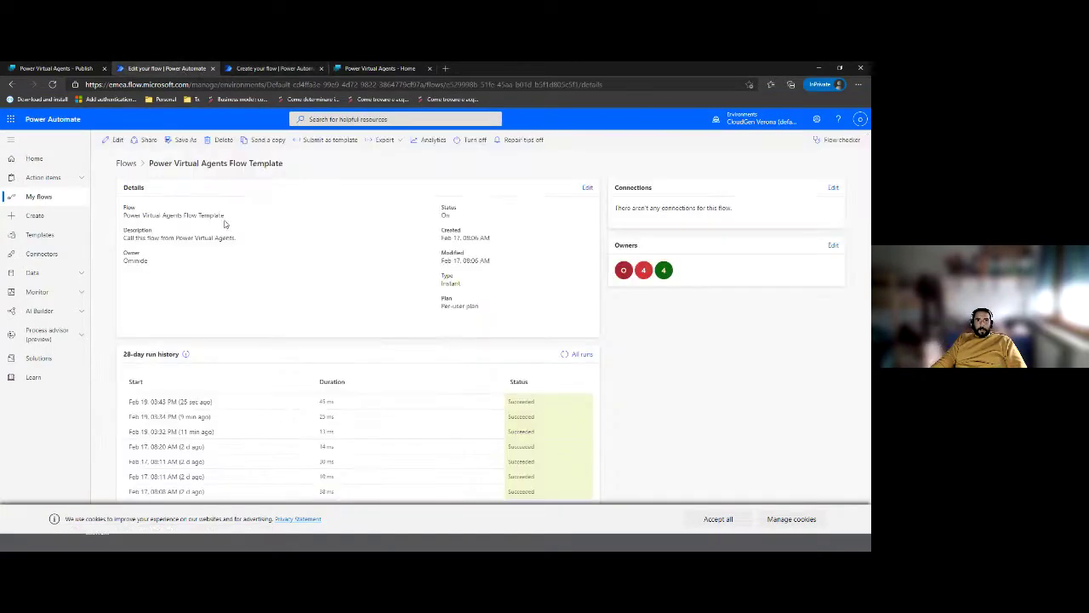
{"action": "left_click", "coordinate": [563, 355]}
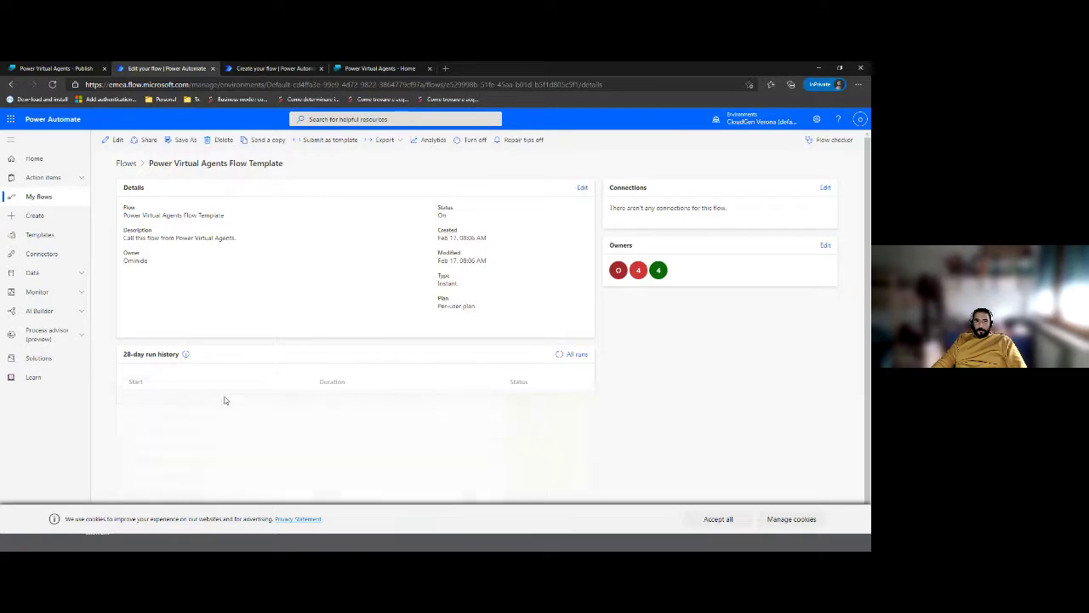
Step: Return to the Ominide chat in Teams, send "stupido" and choose the Parlare con Operatore option from the reply
{"action": "left_click", "coordinate": [59, 69]}
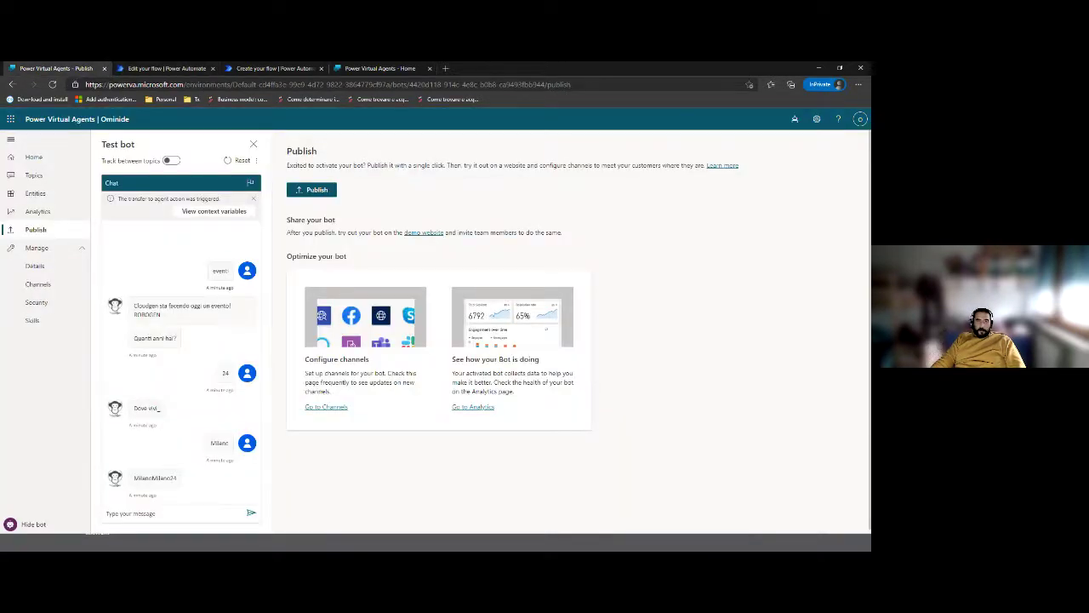
{"action": "key", "text": "alt+Tab"}
{"action": "left_click", "coordinate": [455, 499]}
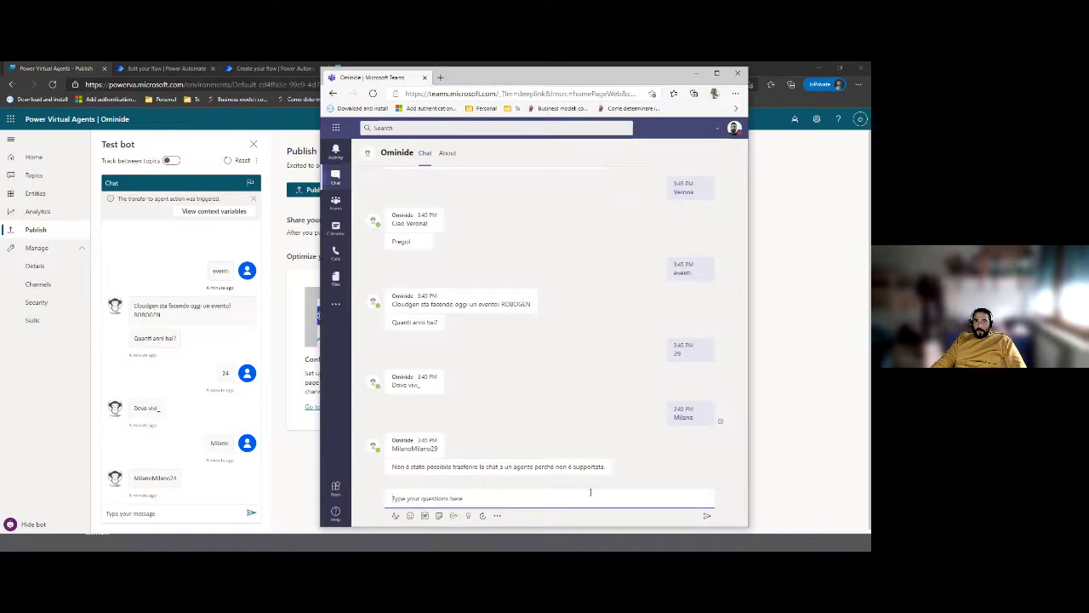
{"action": "type", "text": "c"}
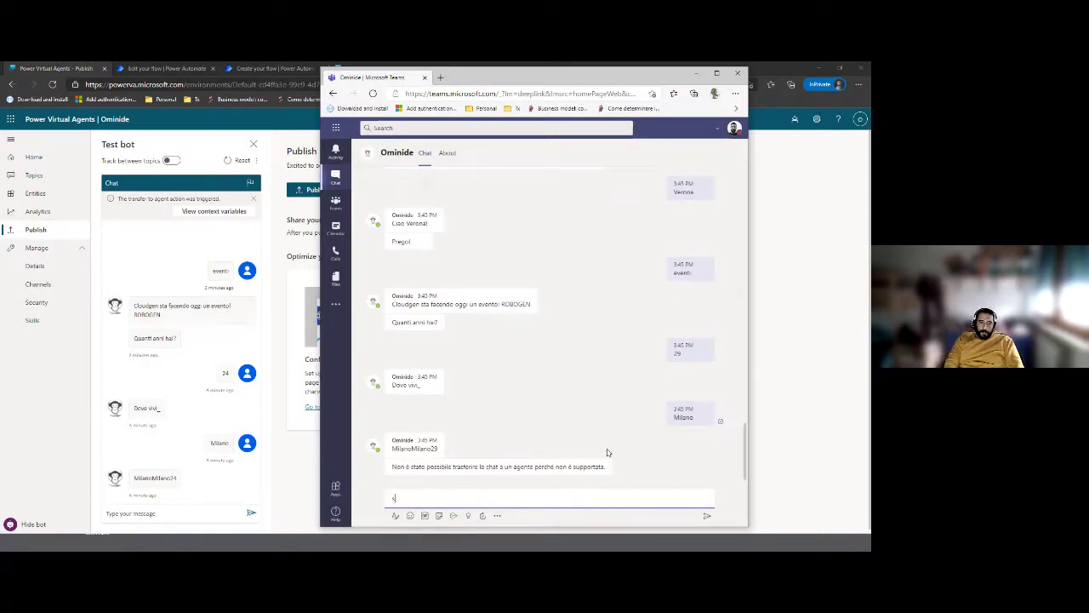
{"action": "type", "text": "tupido"}
{"action": "key", "text": "Return"}
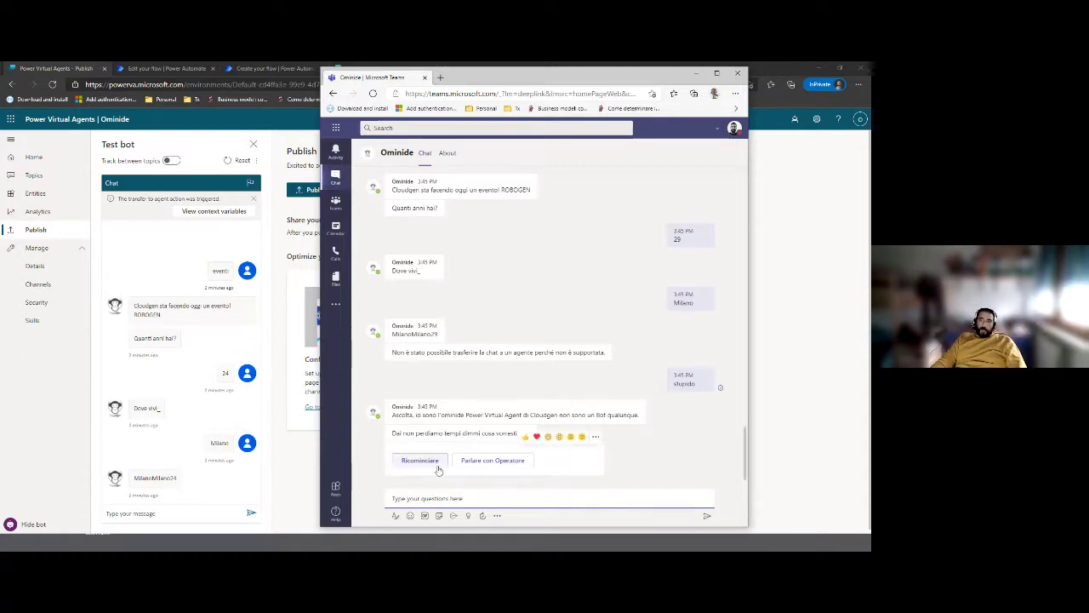
{"action": "left_click", "coordinate": [482, 460]}
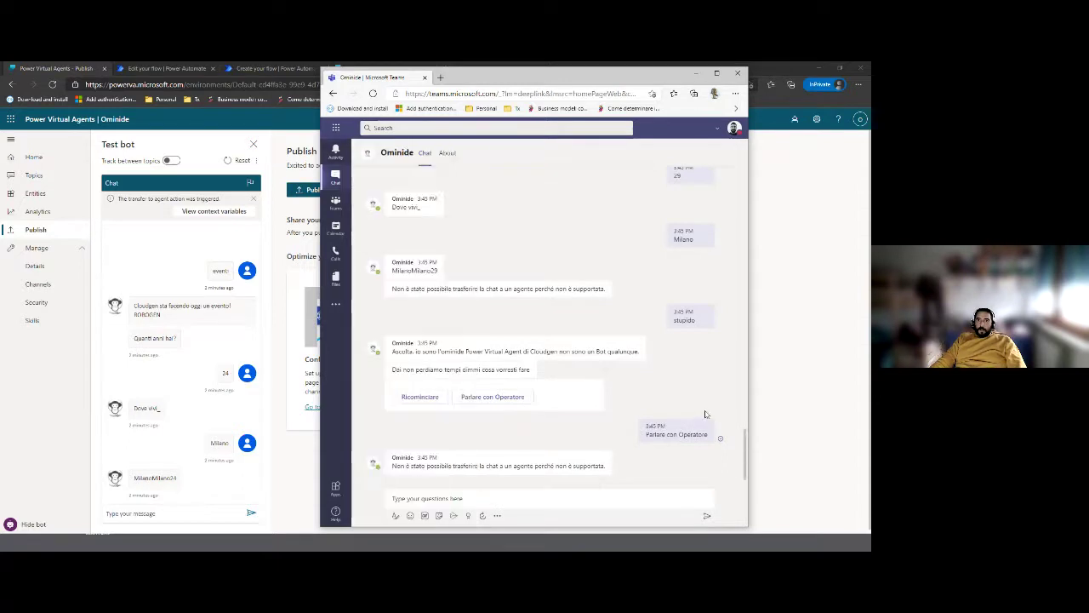
Step: Minimize the Teams window, switch to Bot Framework Composer and maximize it
{"action": "left_click", "coordinate": [696, 74]}
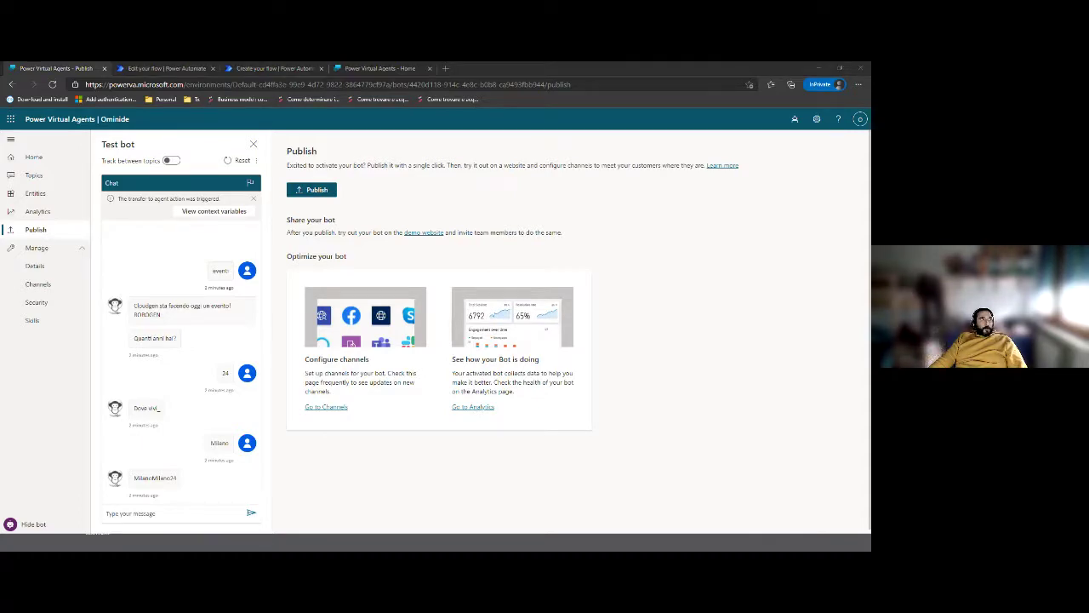
{"action": "key", "text": "alt+Tab"}
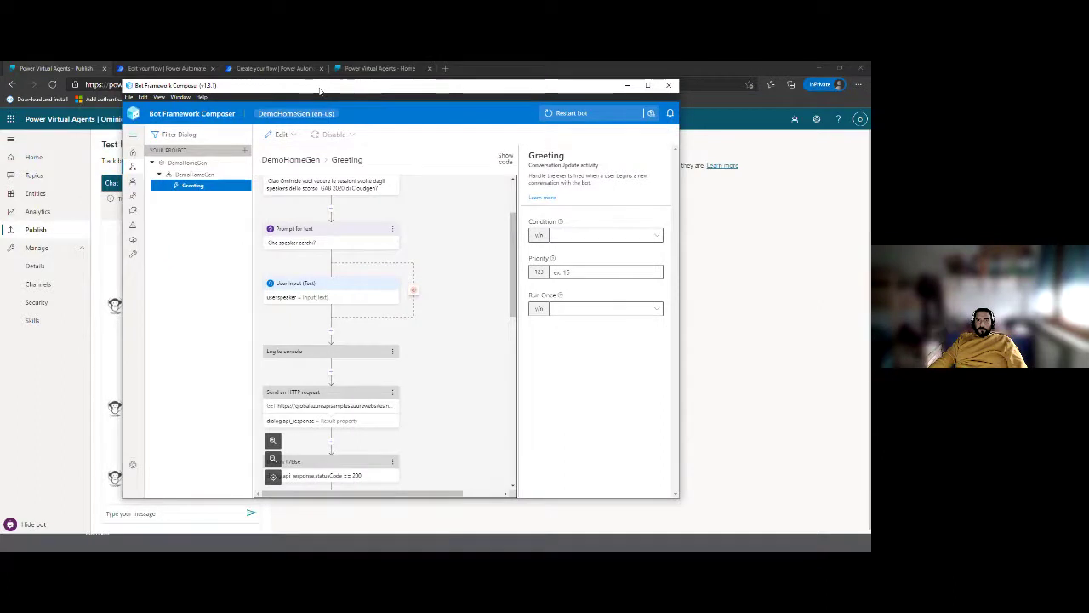
{"action": "double_click", "coordinate": [320, 85]}
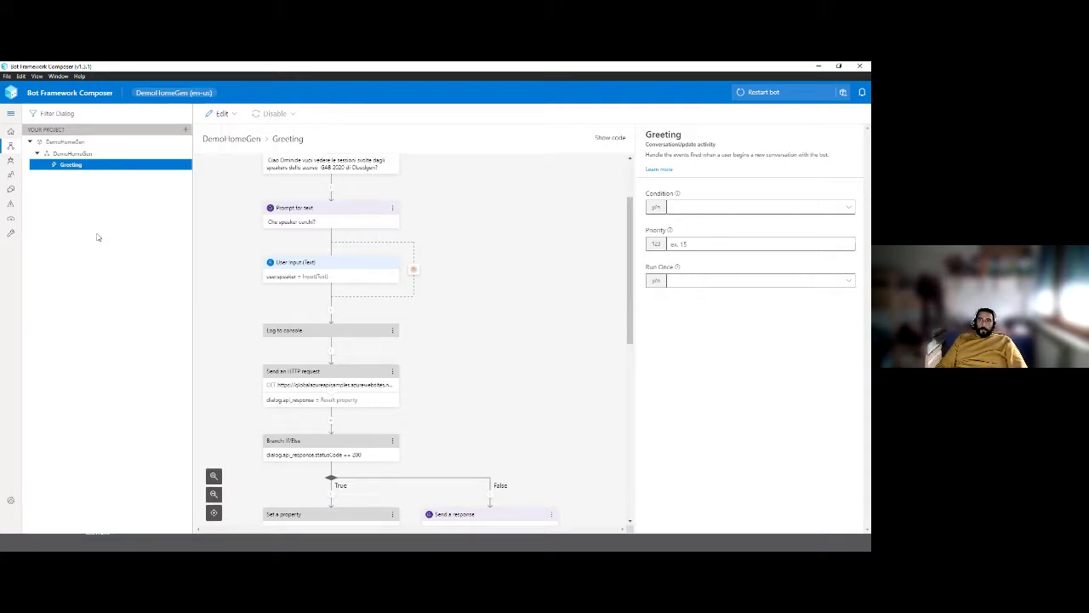
Step: View the DemoHomeGen root bot and main dialog, then display the Greeting trigger's flow from its start
{"action": "left_click", "coordinate": [84, 143]}
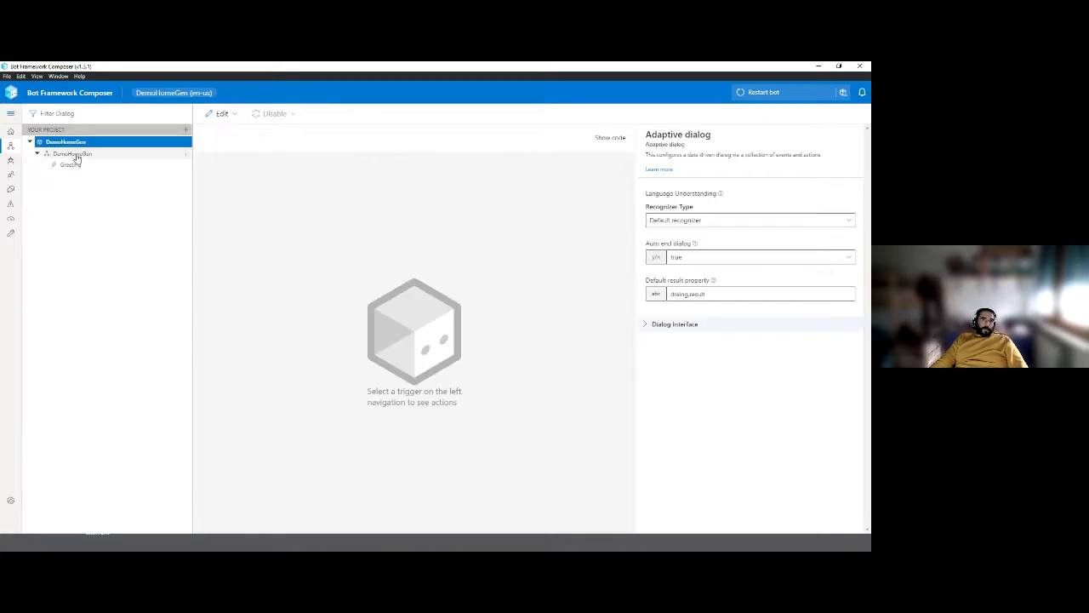
{"action": "left_click", "coordinate": [74, 154]}
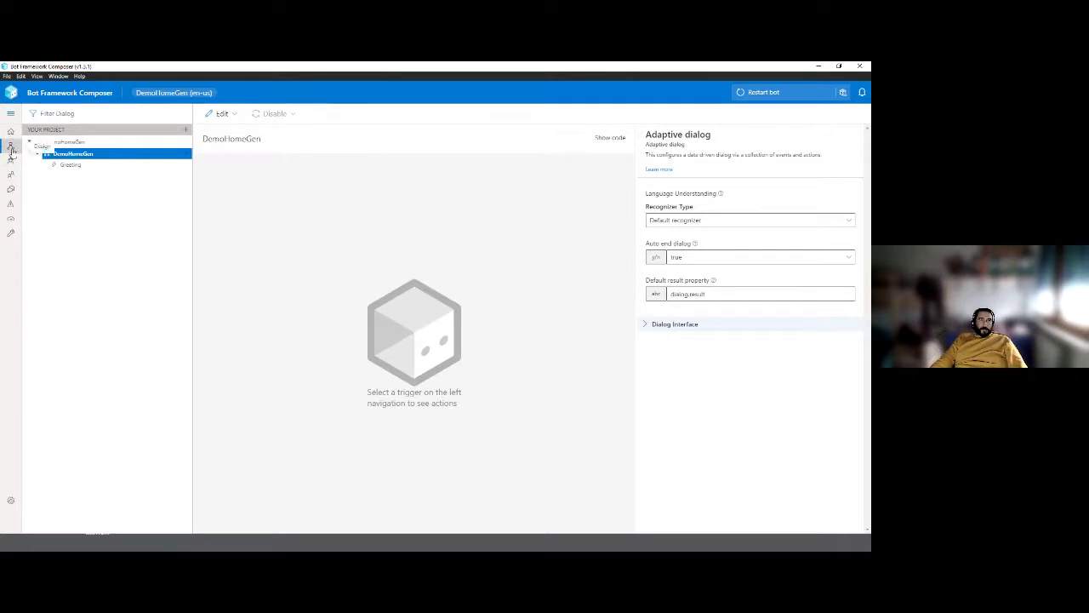
{"action": "left_click", "coordinate": [89, 166]}
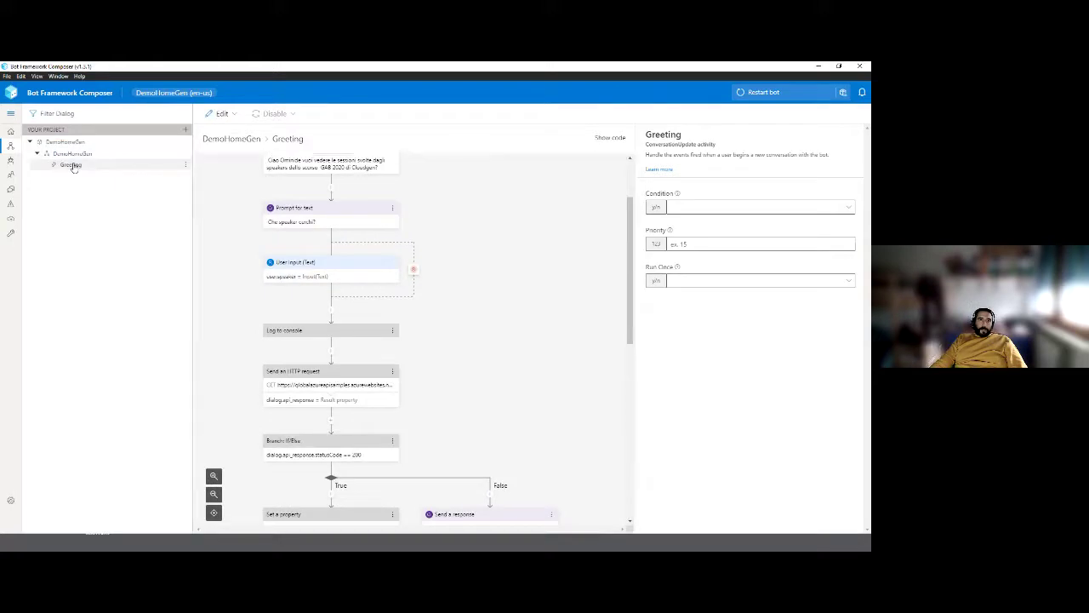
{"action": "scroll", "coordinate": [487, 402], "scroll_direction": "up", "scroll_amount": 2}
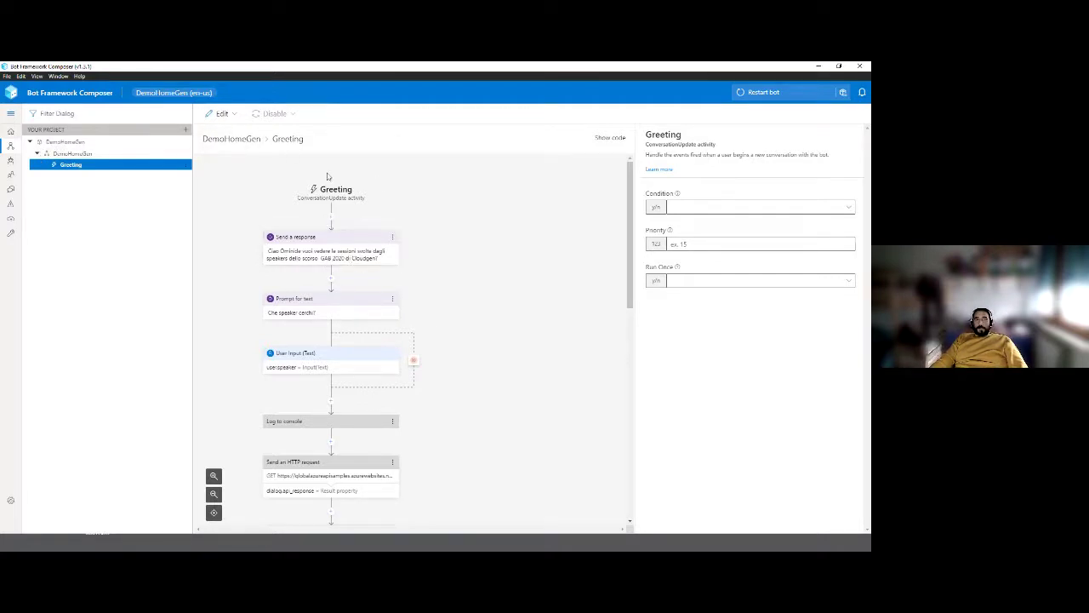
Step: Insert a Begin a new dialog action before the Greeting flow's first response, then delete it
{"action": "left_click", "coordinate": [332, 218]}
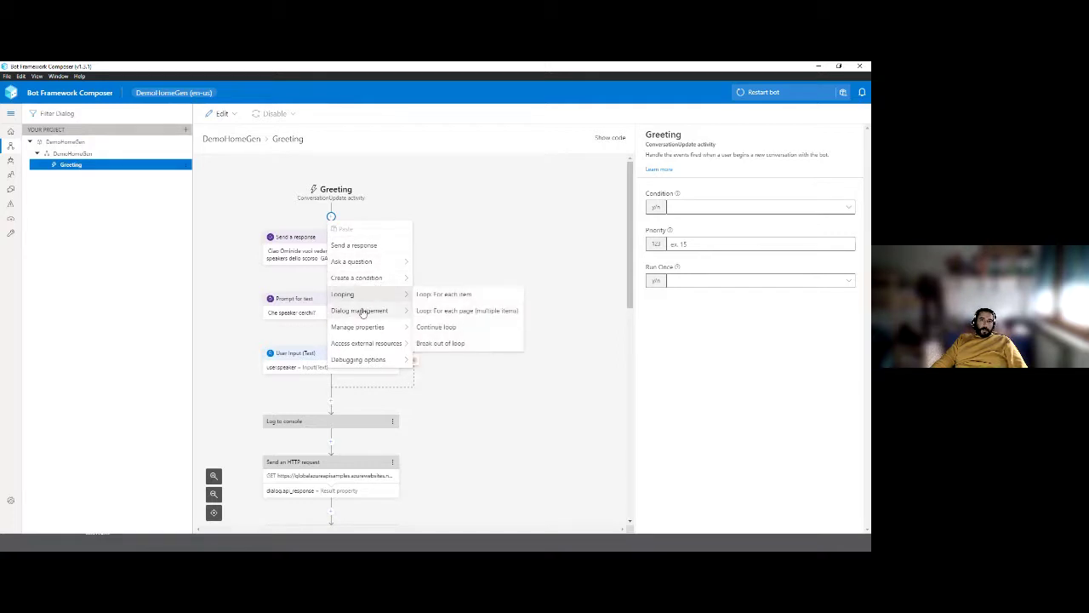
{"action": "mouse_move", "coordinate": [361, 312]}
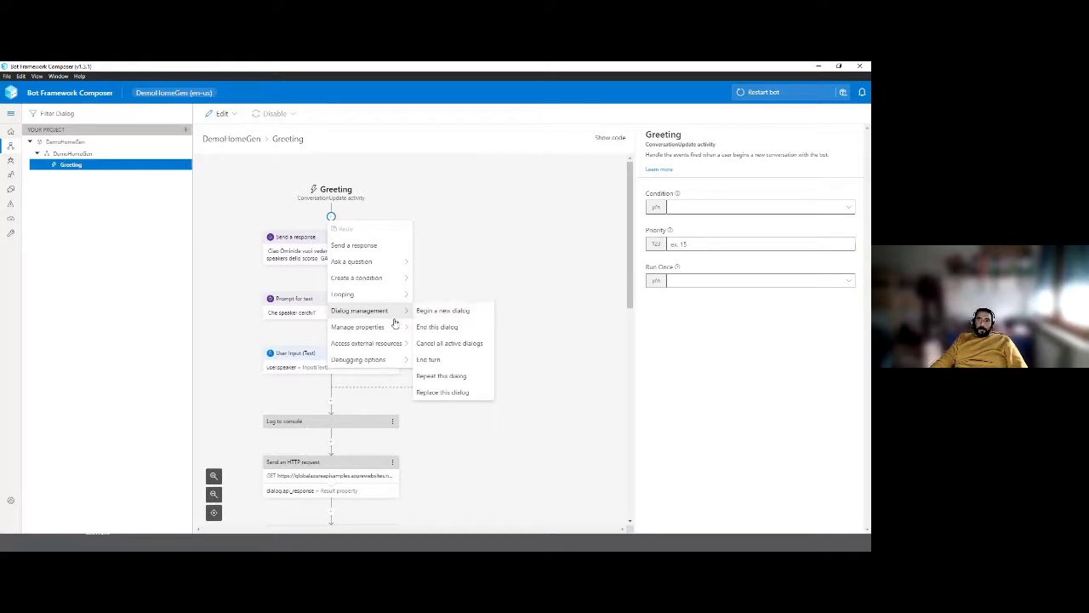
{"action": "mouse_move", "coordinate": [376, 349]}
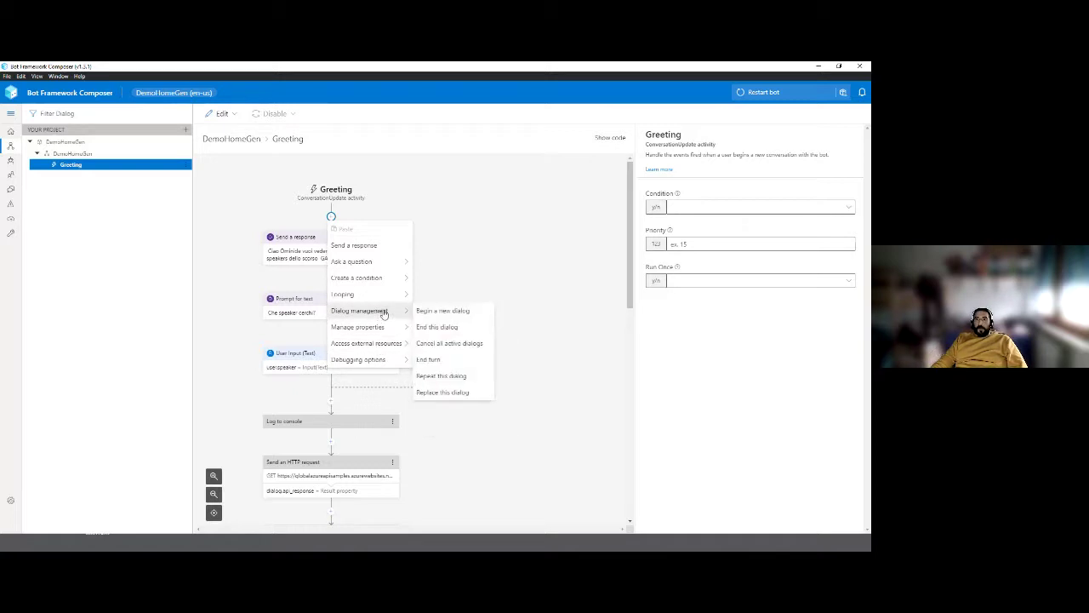
{"action": "left_click", "coordinate": [434, 311]}
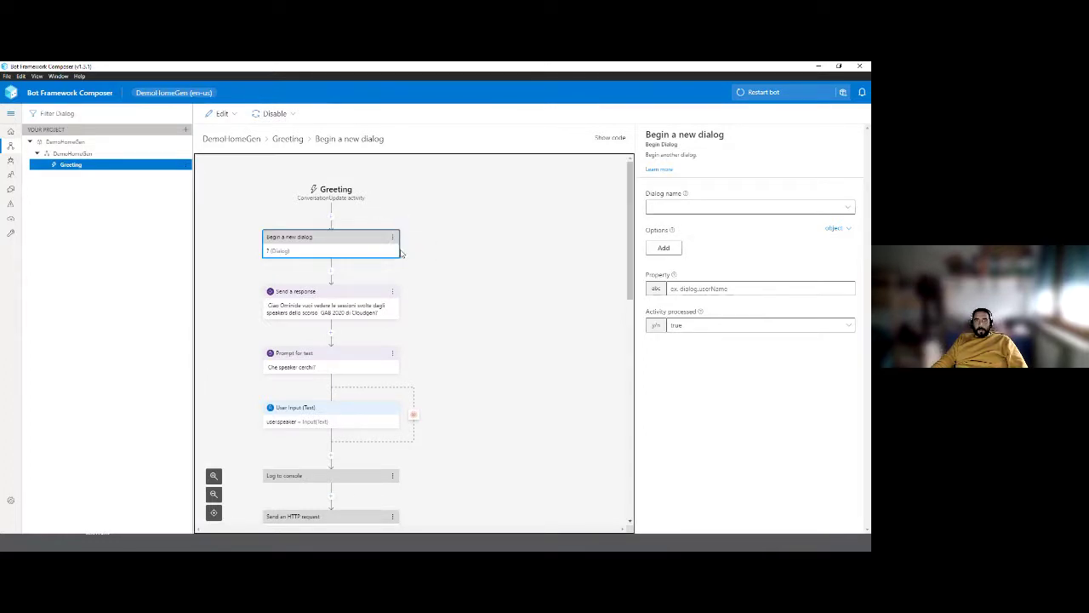
{"action": "key", "text": "Delete"}
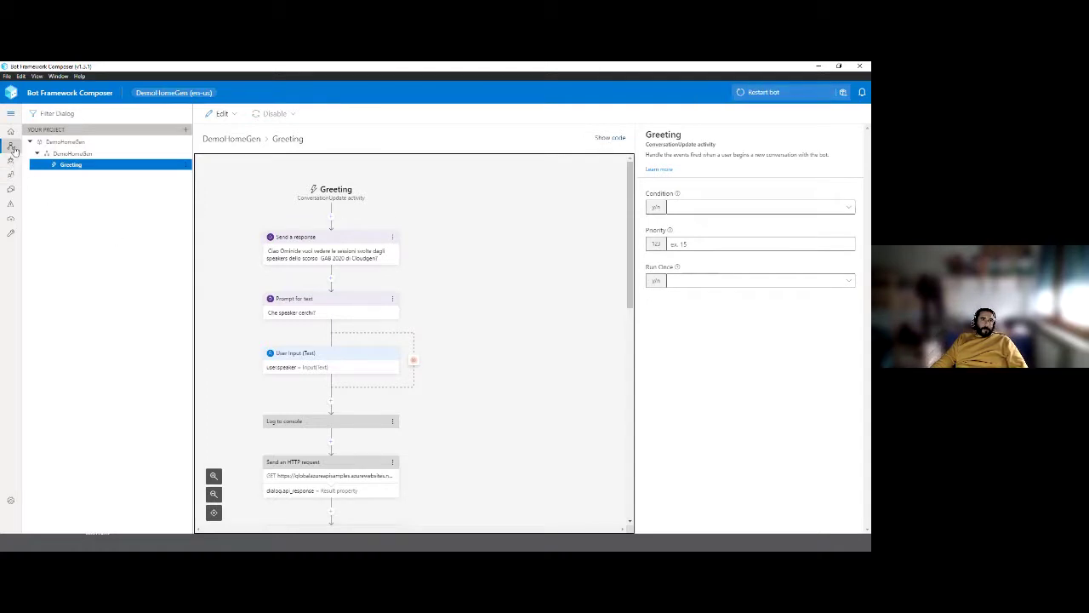
Step: Look through the DemoHomeGen project's bot responses, user input, QnA, diagnostics and publishing pages
{"action": "left_click", "coordinate": [11, 192]}
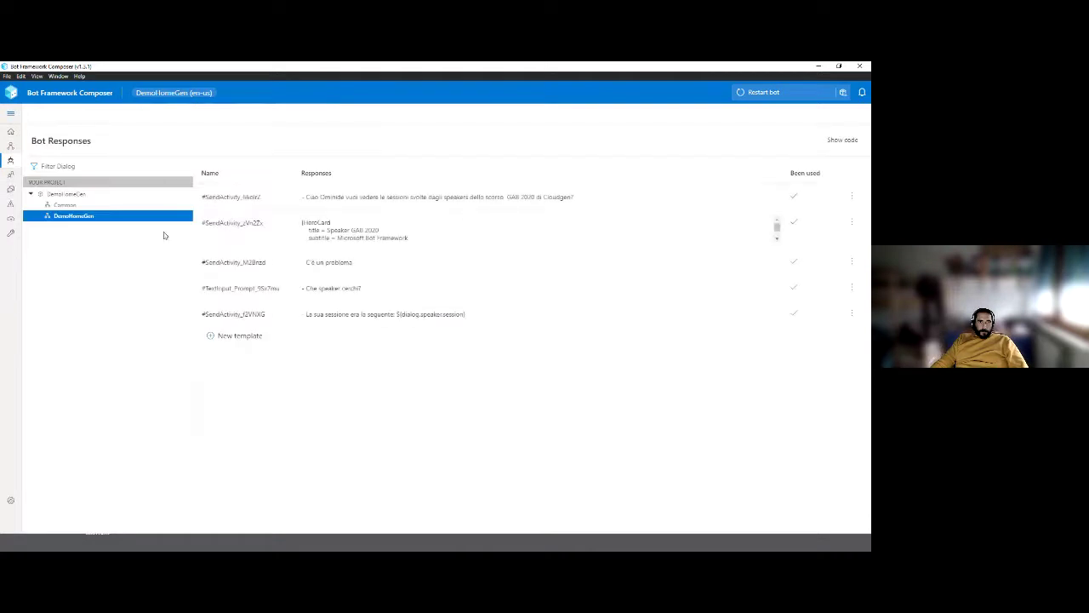
{"action": "left_click", "coordinate": [11, 175]}
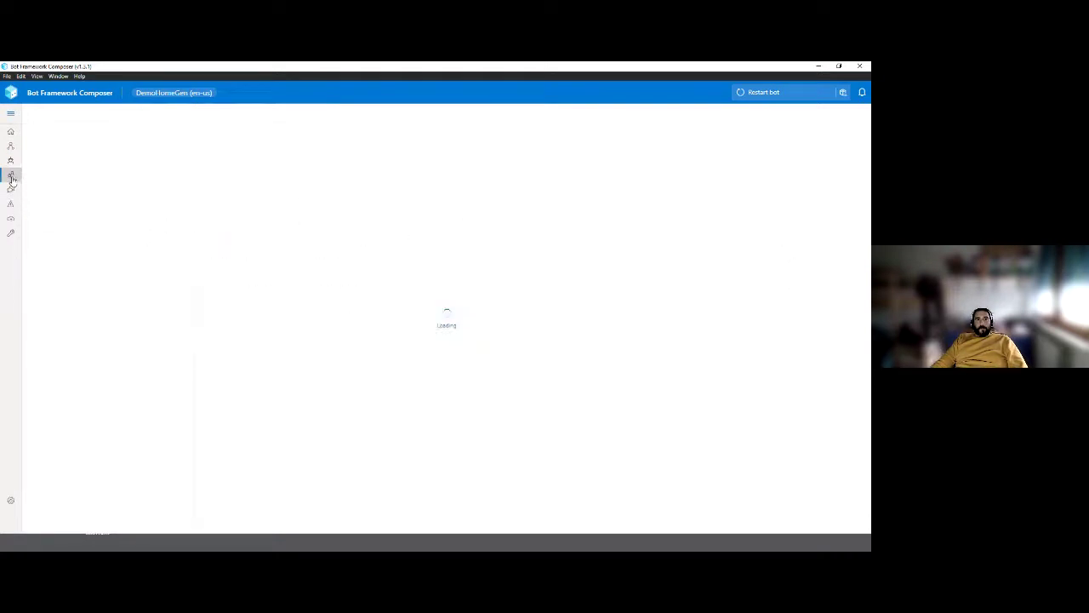
{"action": "left_click", "coordinate": [12, 189]}
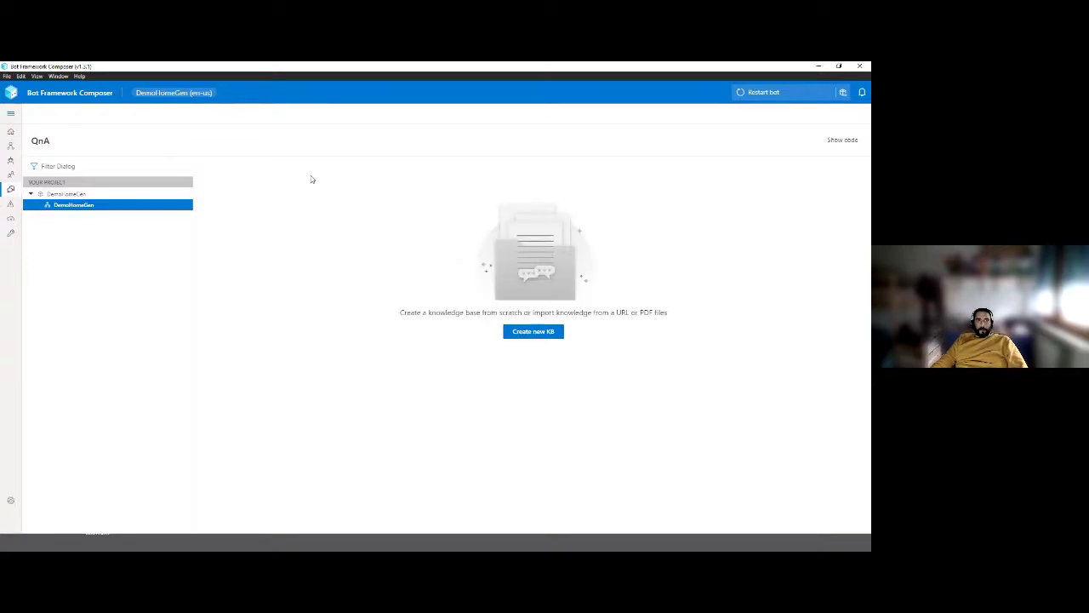
{"action": "left_click", "coordinate": [11, 204]}
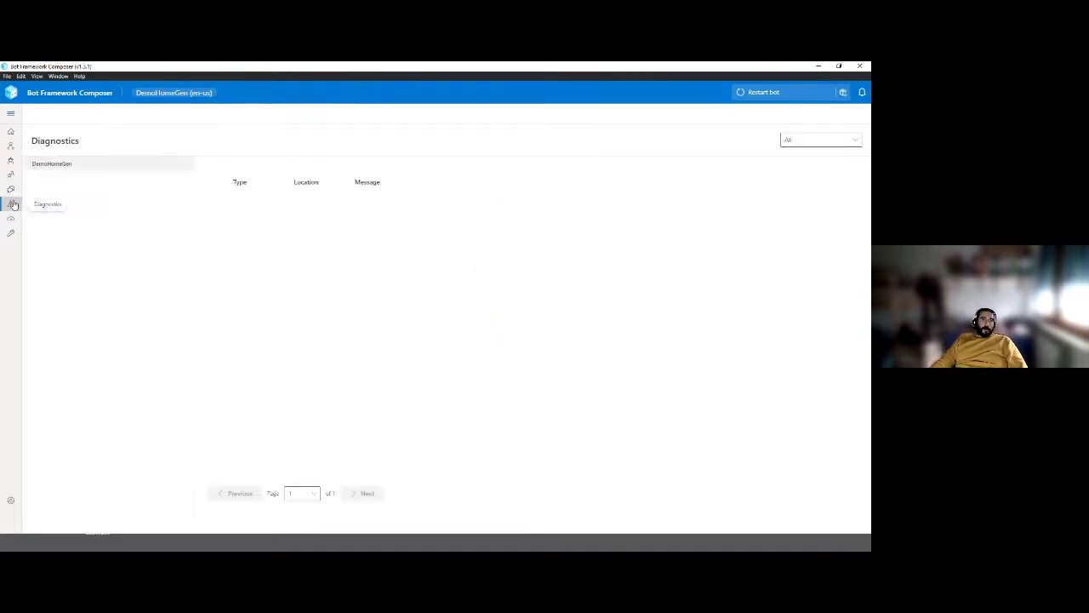
{"action": "left_click", "coordinate": [11, 220]}
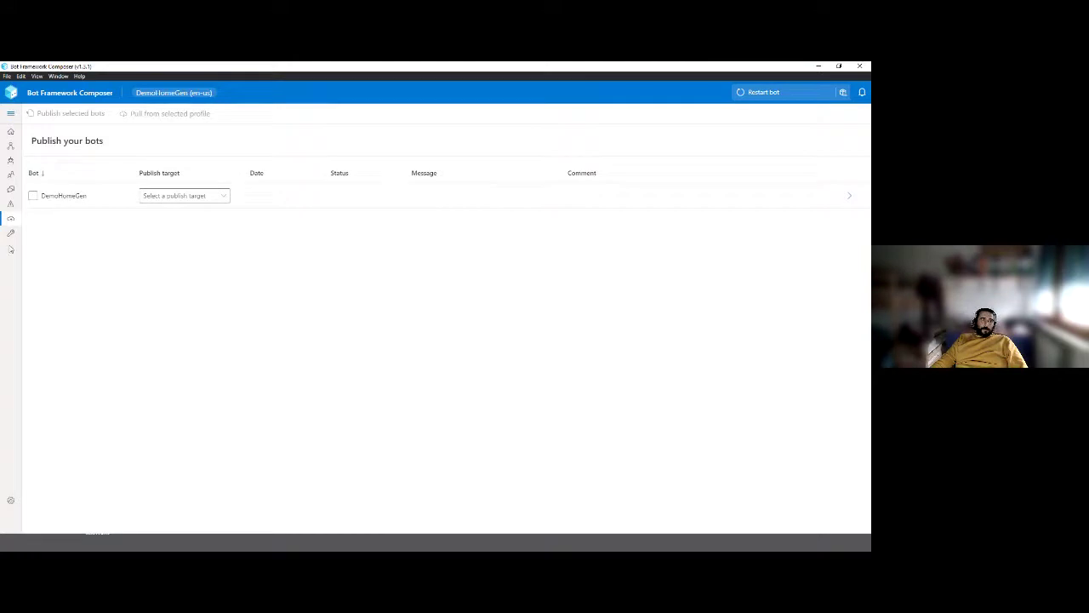
Step: Review DemoHomeGen's bot management settings, covering the skill host endpoint, app credentials, LUIS and QnA services, language, custom runtime and publish targets
{"action": "left_click", "coordinate": [11, 233]}
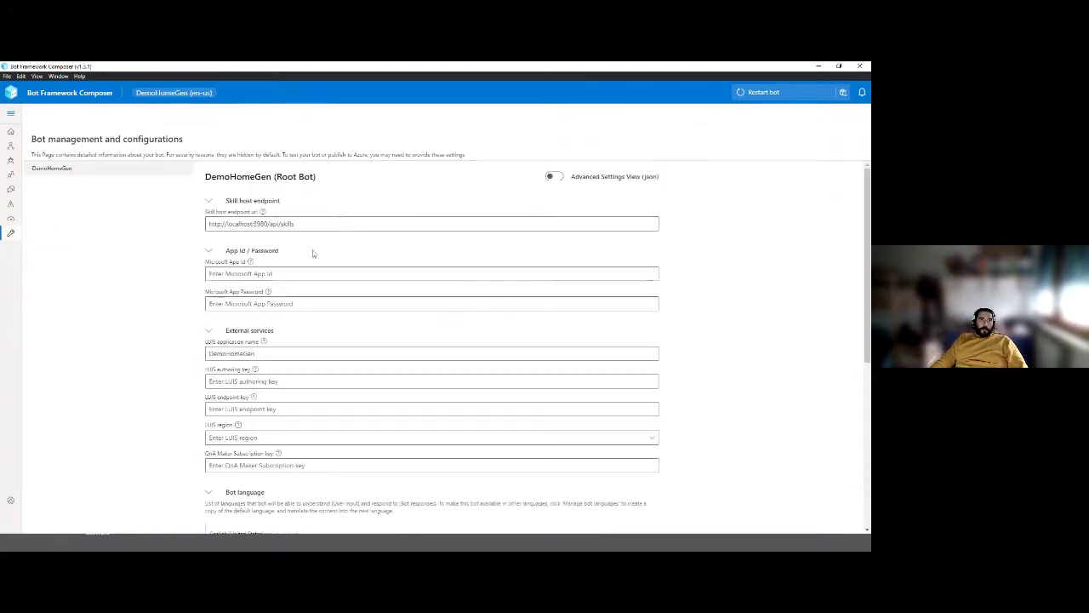
{"action": "scroll", "coordinate": [379, 302], "scroll_direction": "down", "scroll_amount": 1}
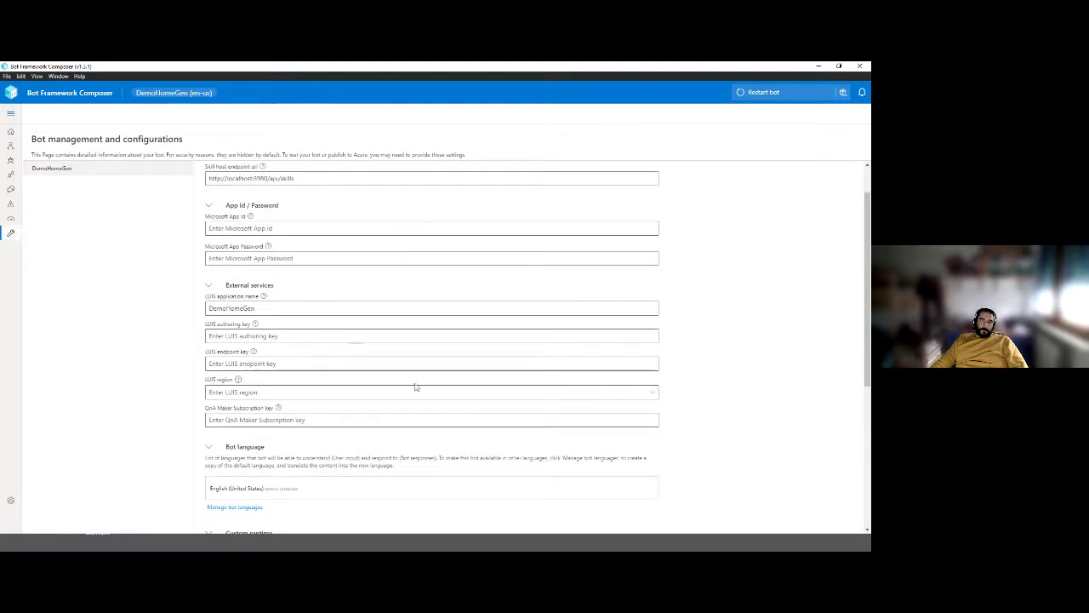
{"action": "scroll", "coordinate": [505, 418], "scroll_direction": "down", "scroll_amount": 1}
{"action": "scroll", "coordinate": [507, 422], "scroll_direction": "up", "scroll_amount": 2}
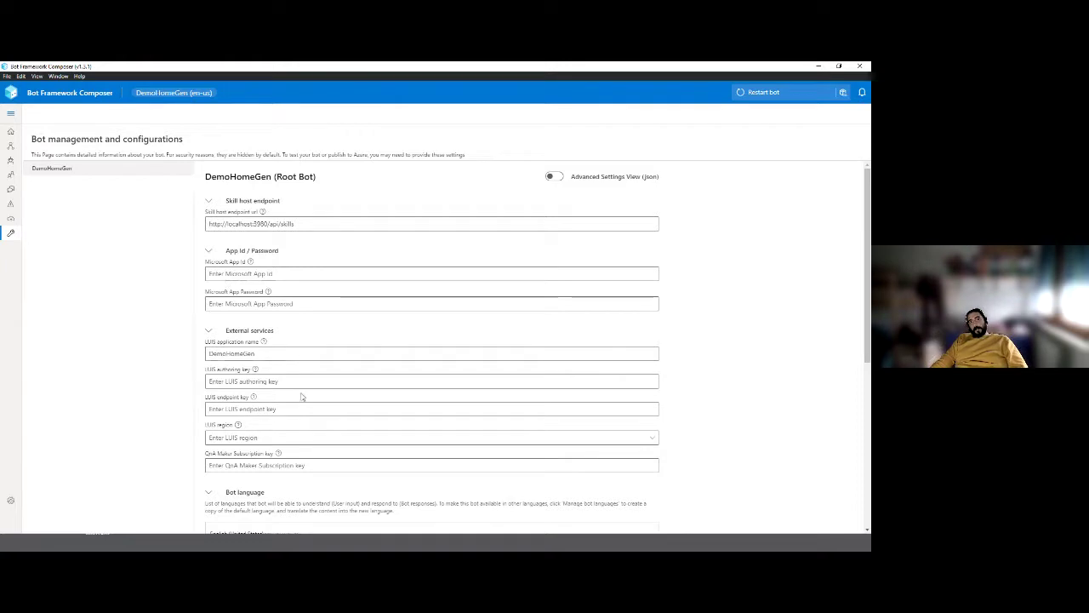
{"action": "scroll", "coordinate": [301, 396], "scroll_direction": "down", "scroll_amount": 1}
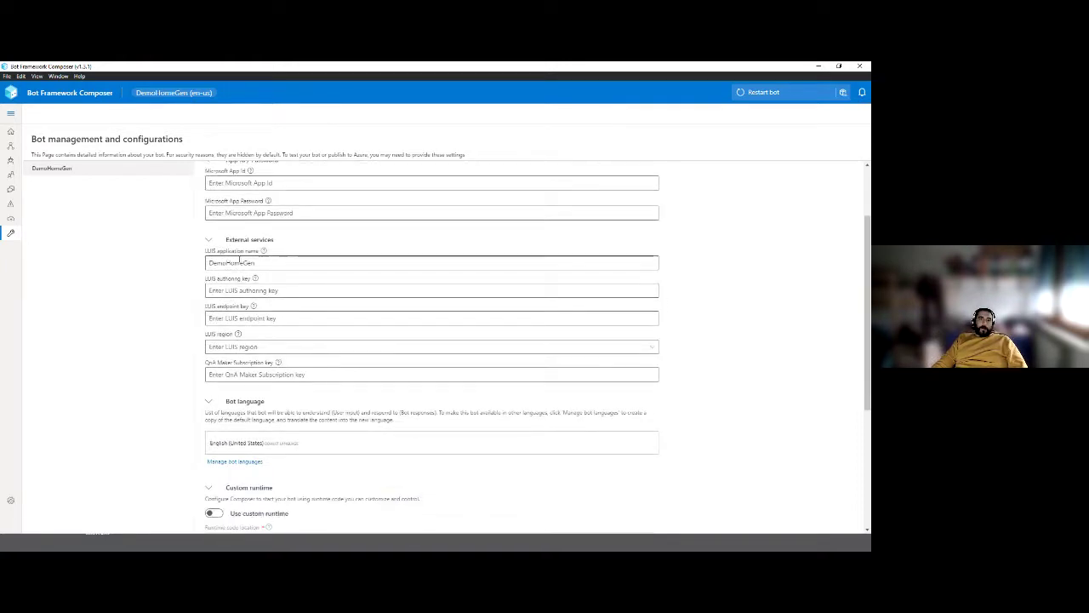
{"action": "scroll", "coordinate": [428, 316], "scroll_direction": "down", "scroll_amount": 2}
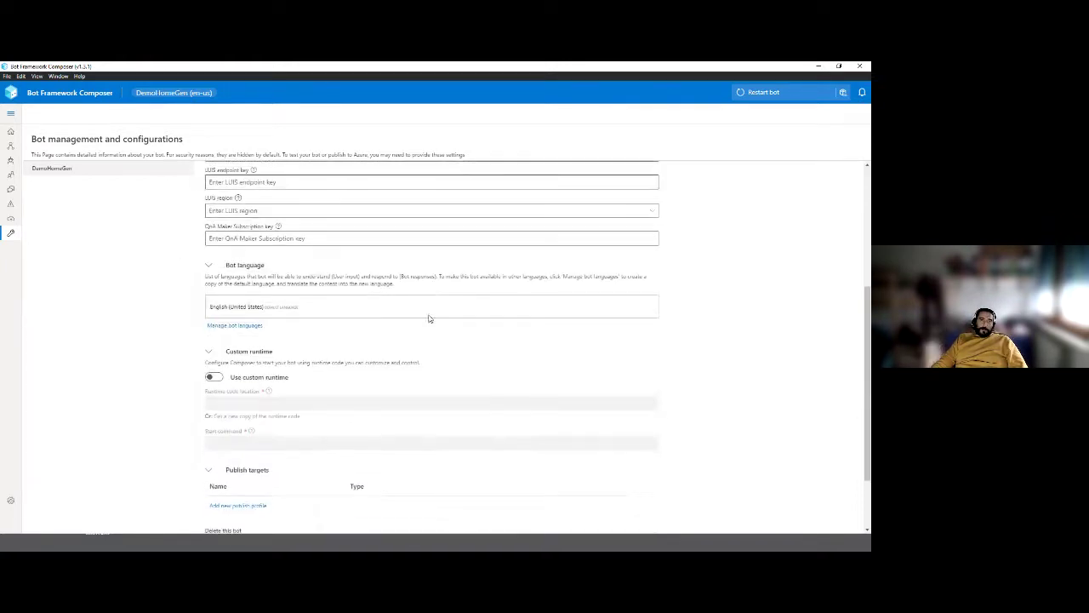
Step: View the languages offered for translating the bot, leave without adding one, and examine the remaining runtime and publish target settings
{"action": "left_click", "coordinate": [256, 326]}
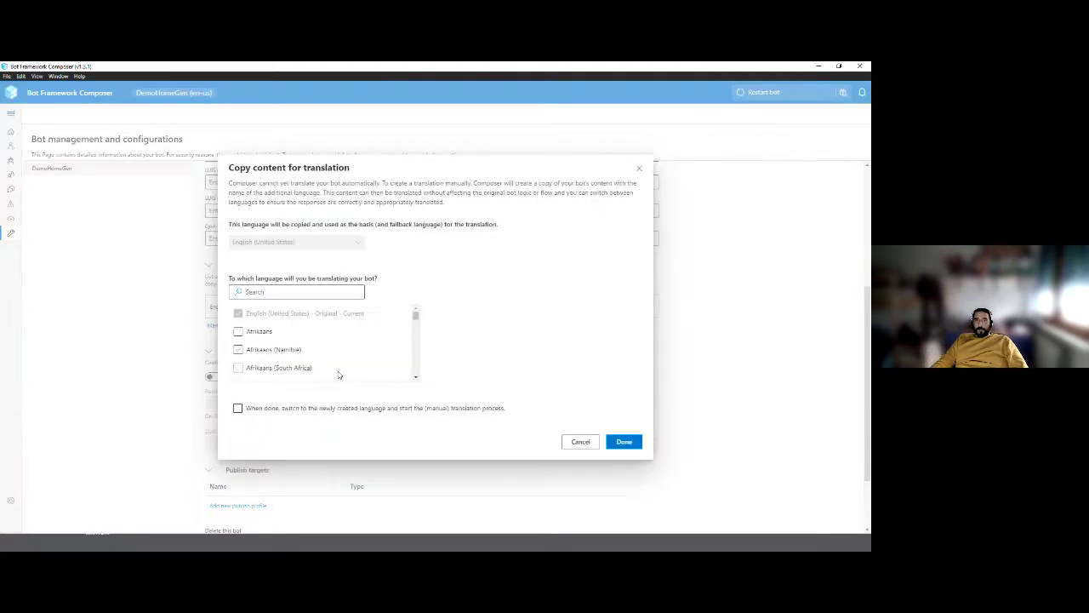
{"action": "left_click", "coordinate": [579, 444]}
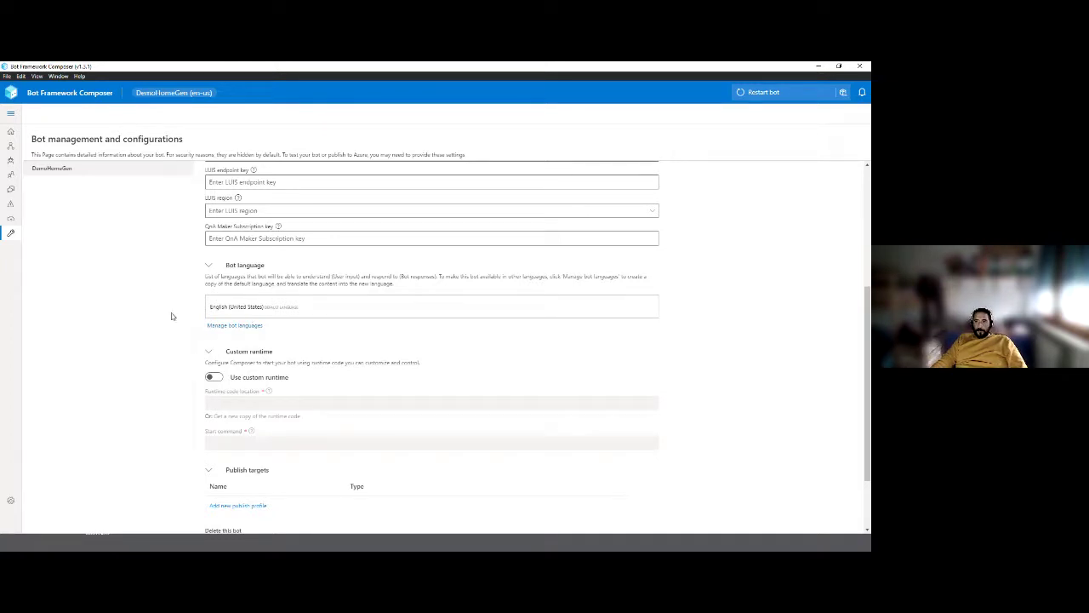
{"action": "scroll", "coordinate": [340, 414], "scroll_direction": "down", "scroll_amount": 2}
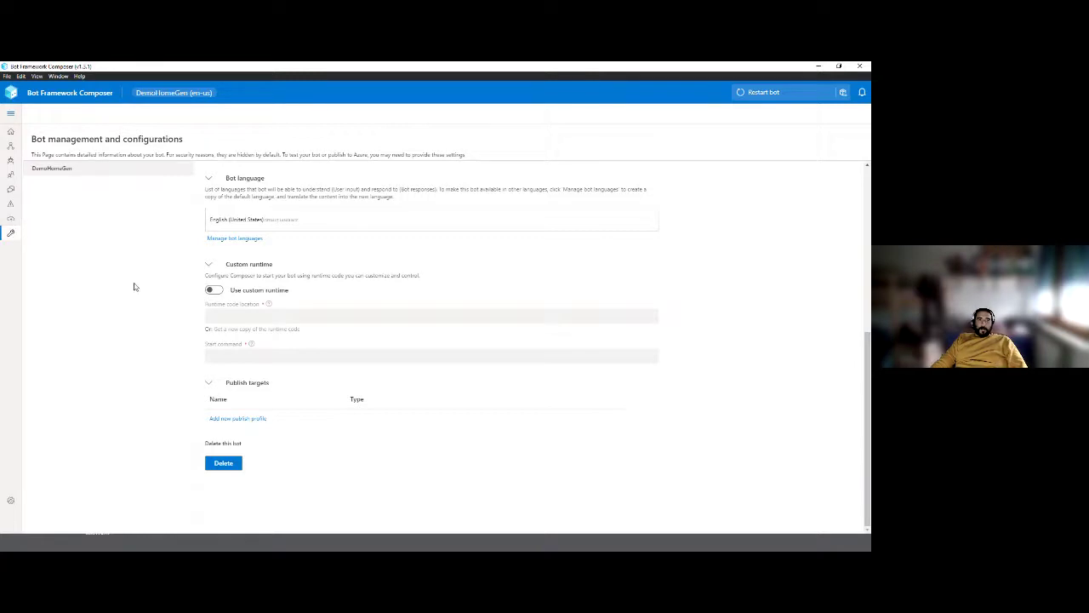
Step: View the bot responses and restart the bot, then reopen the DemoHomeGen project from the home page and start its local runtime
{"action": "left_click", "coordinate": [11, 162]}
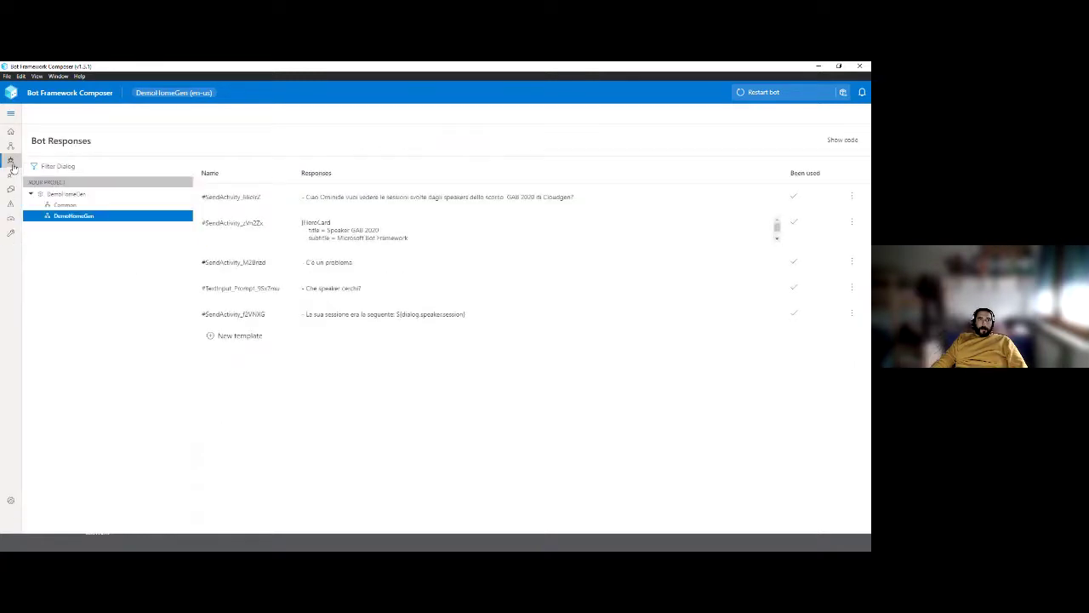
{"action": "left_click", "coordinate": [761, 92]}
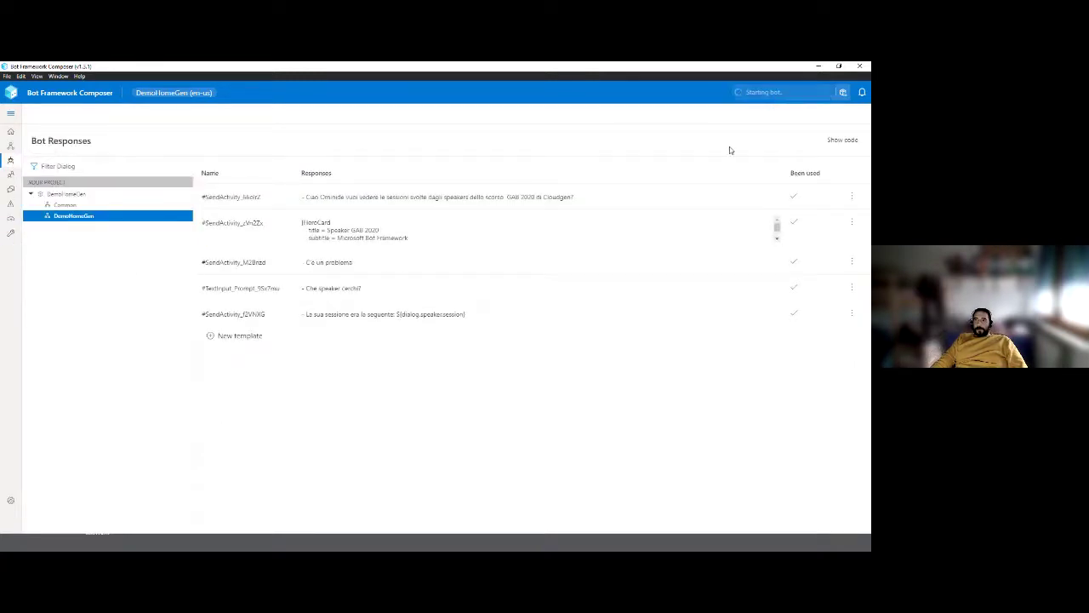
{"action": "left_click", "coordinate": [11, 133]}
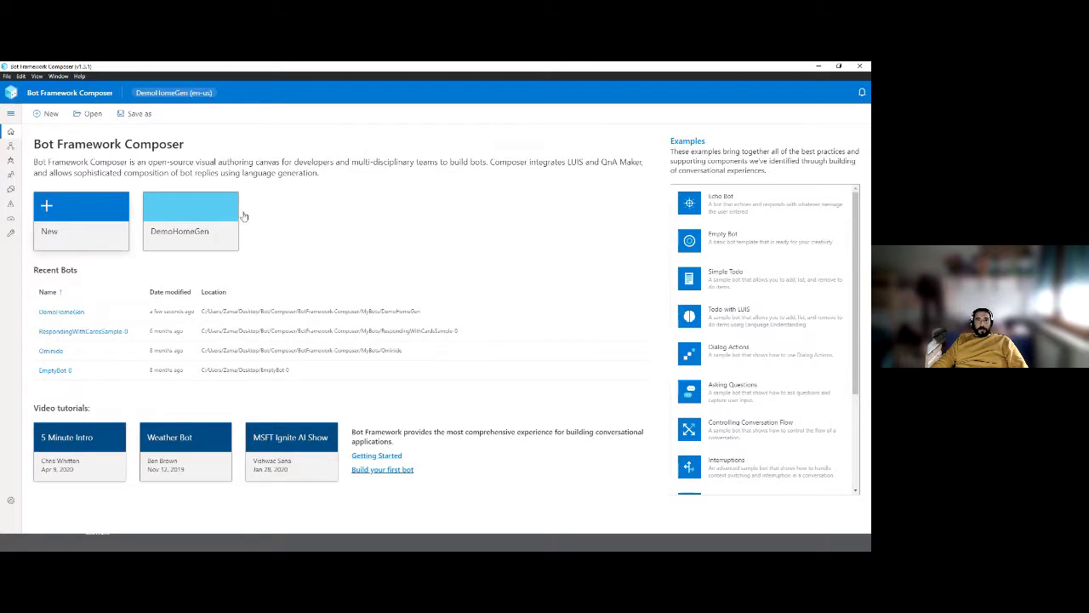
{"action": "left_click", "coordinate": [201, 225]}
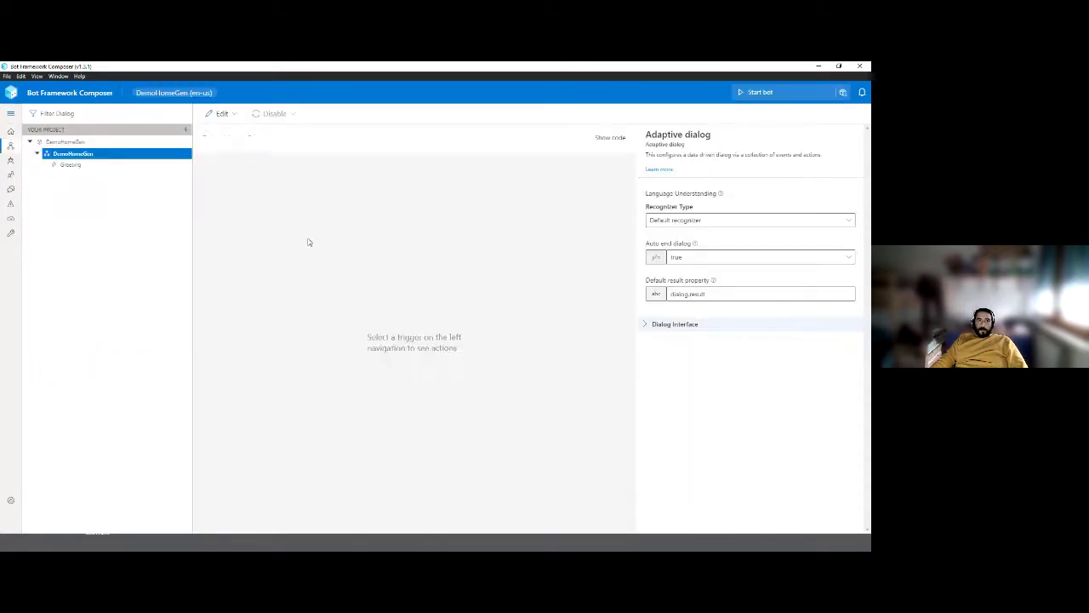
{"action": "left_click", "coordinate": [776, 94]}
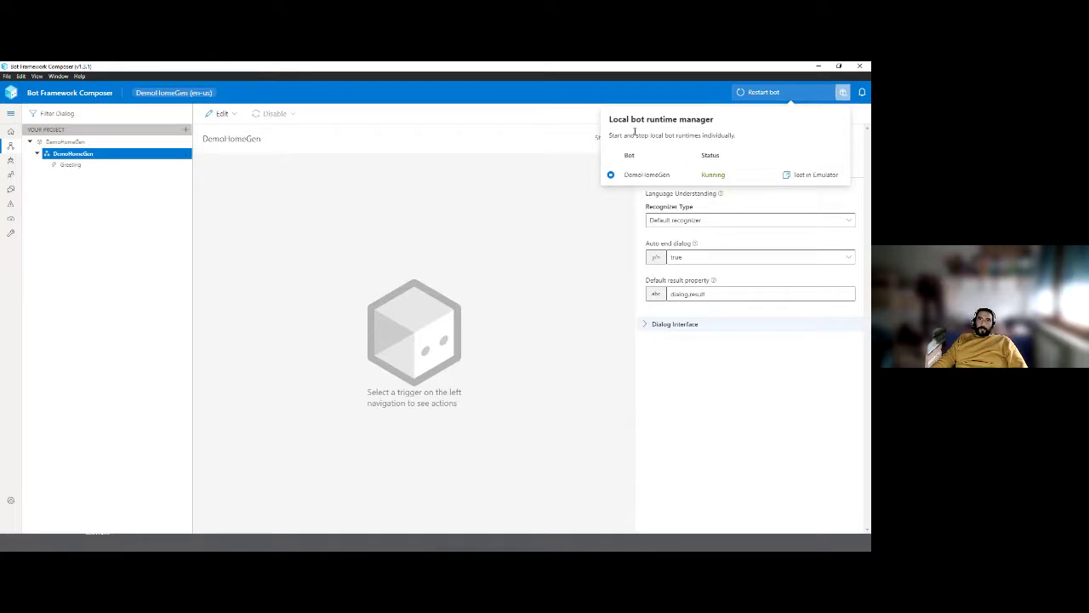
Step: Open the running DemoHomeGen bot in Bot Framework Emulator and send it the message "ciao"
{"action": "left_click", "coordinate": [795, 177]}
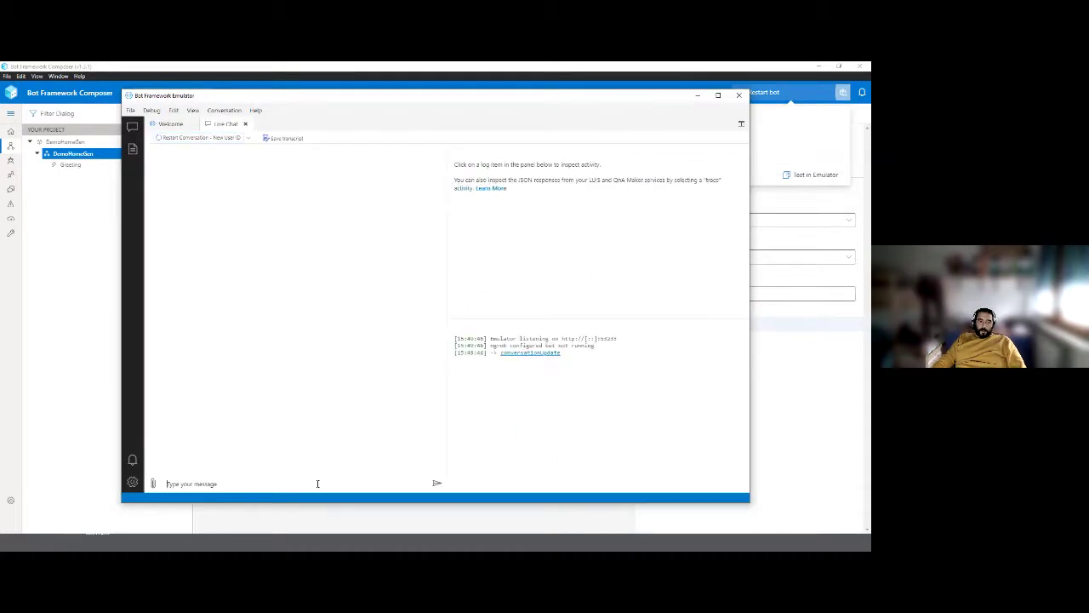
{"action": "type", "text": "h"}
{"action": "type", "text": "iao"}
{"action": "key", "text": "Return"}
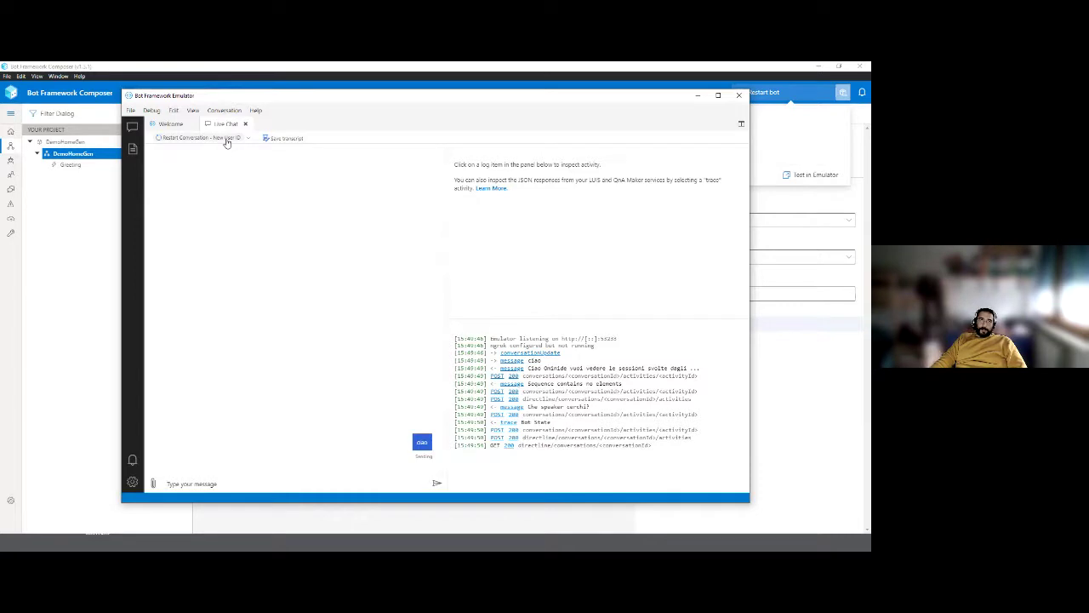
Step: Restart the Emulator conversation with a new user ID and answer the bot's speaker question with the speaker's surname
{"action": "left_click", "coordinate": [227, 139]}
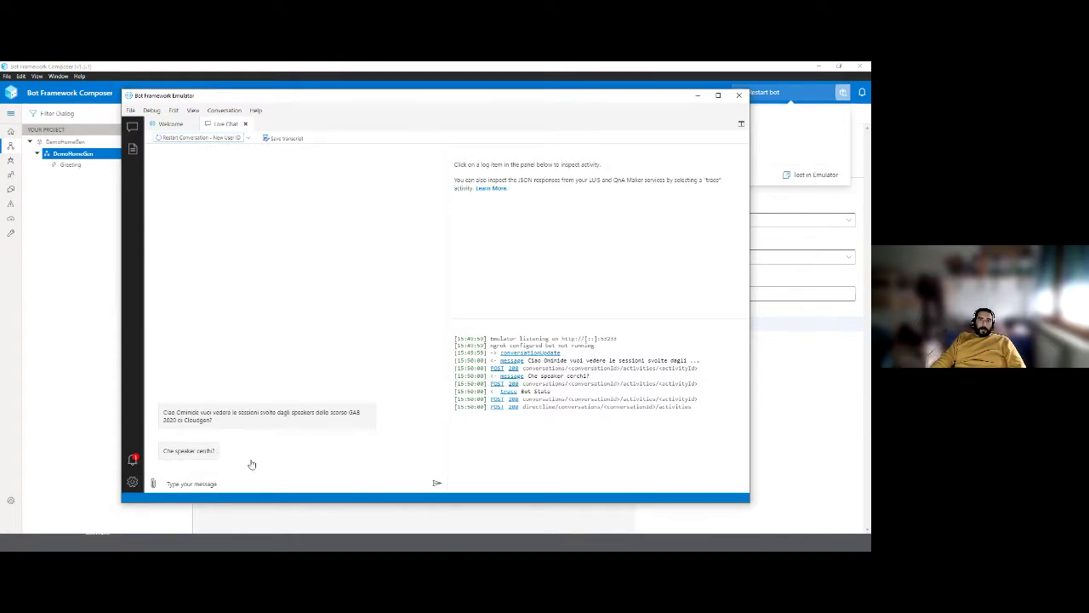
{"action": "left_click", "coordinate": [305, 484]}
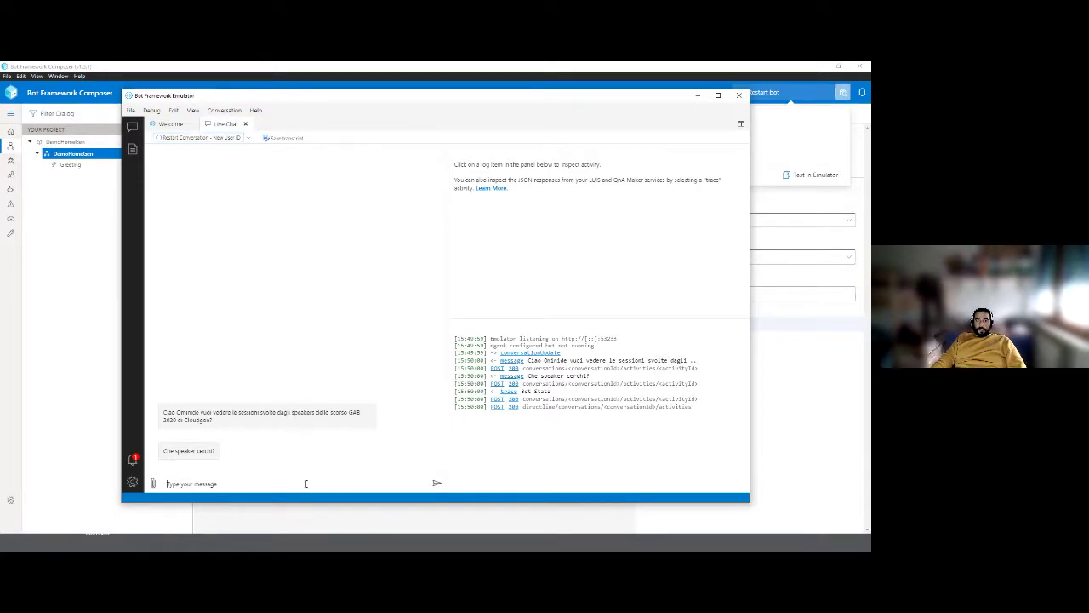
{"action": "type", "text": "tosato"}
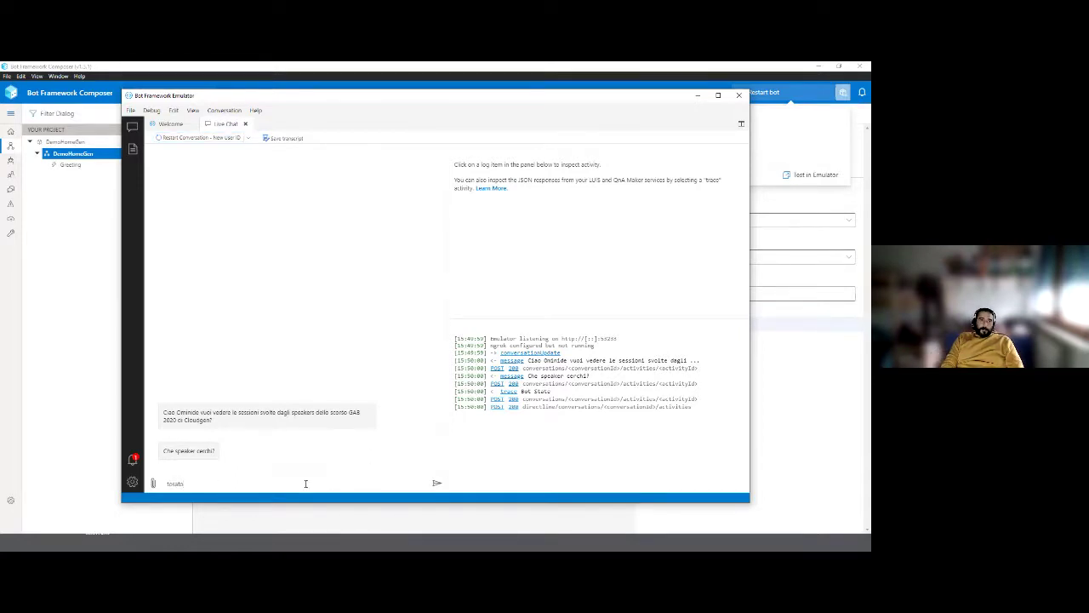
{"action": "key", "text": "Return"}
Step: Inspect the activity data of the bot's last reply and greeting message, then close the Emulator and dismiss the local bot runtime manager
{"action": "left_click", "coordinate": [236, 444]}
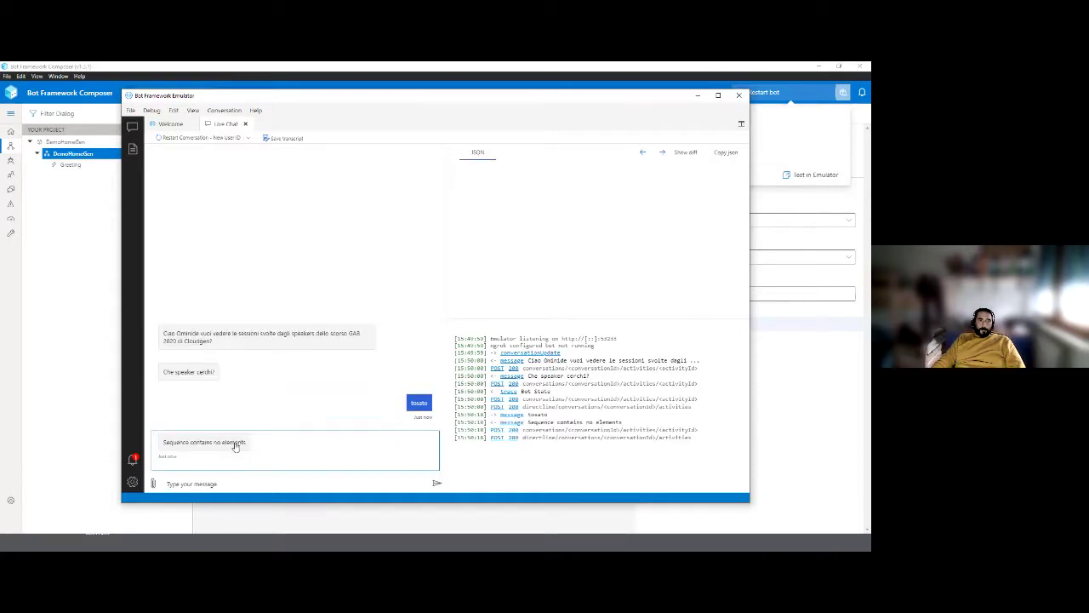
{"action": "left_click", "coordinate": [318, 358]}
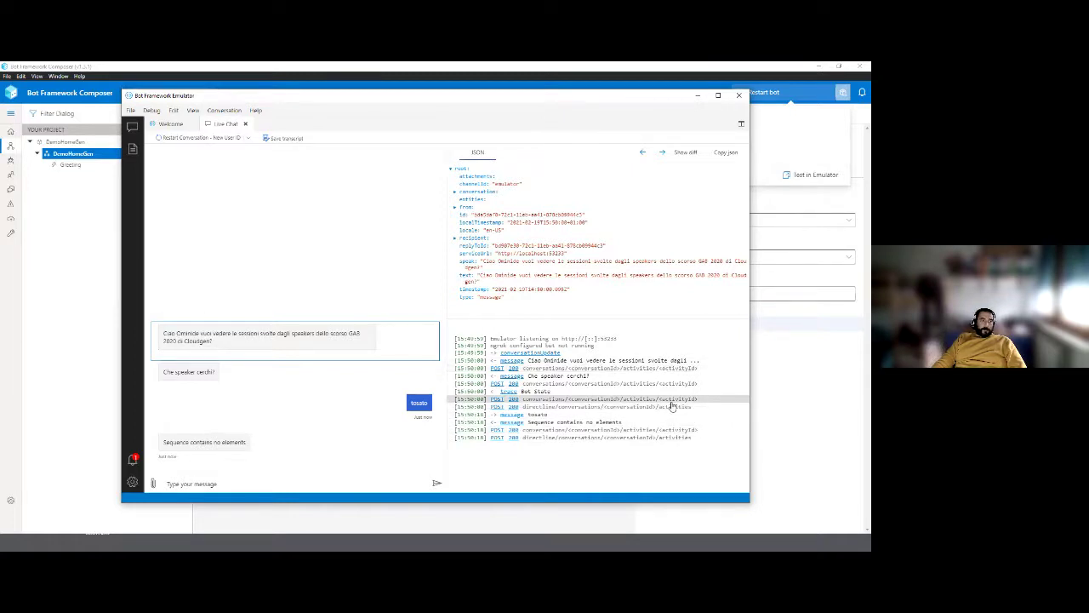
{"action": "left_click", "coordinate": [744, 95]}
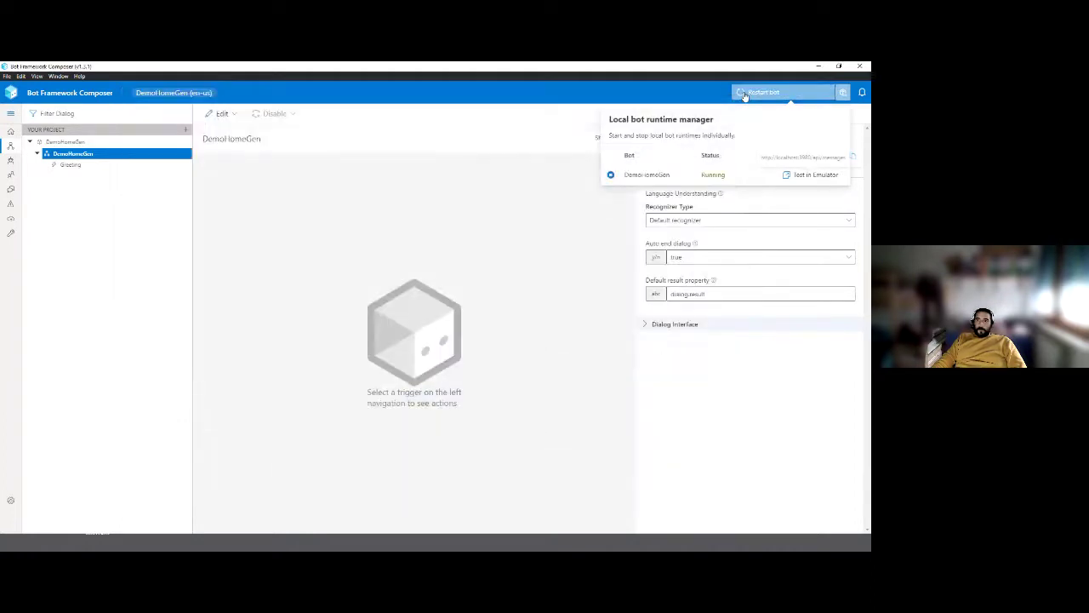
{"action": "left_click", "coordinate": [513, 215]}
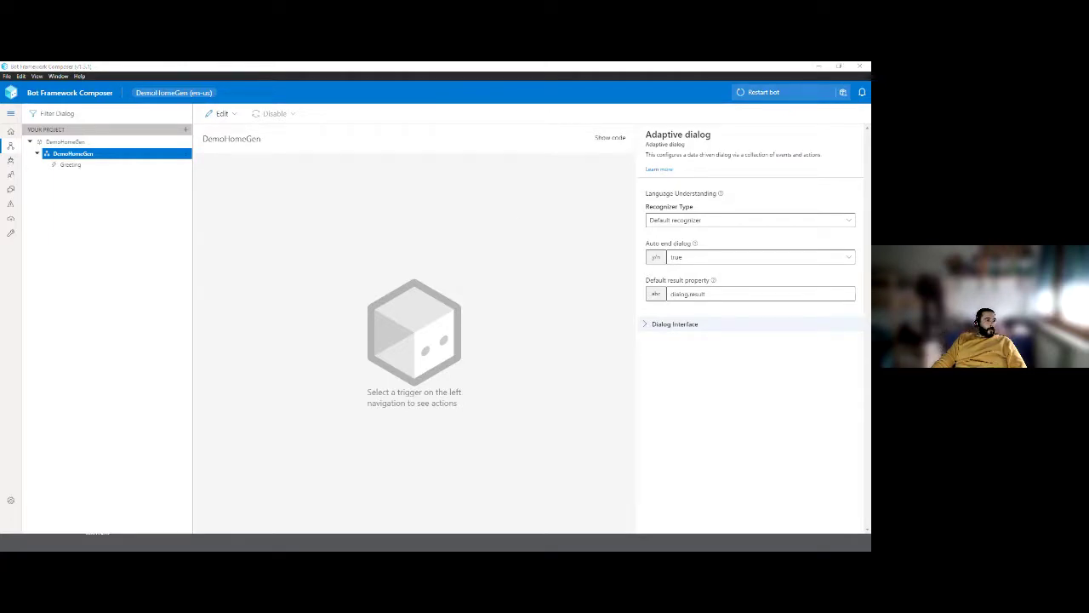
{"action": "key", "text": "alt+Tab"}
{"action": "key", "text": "Right"}
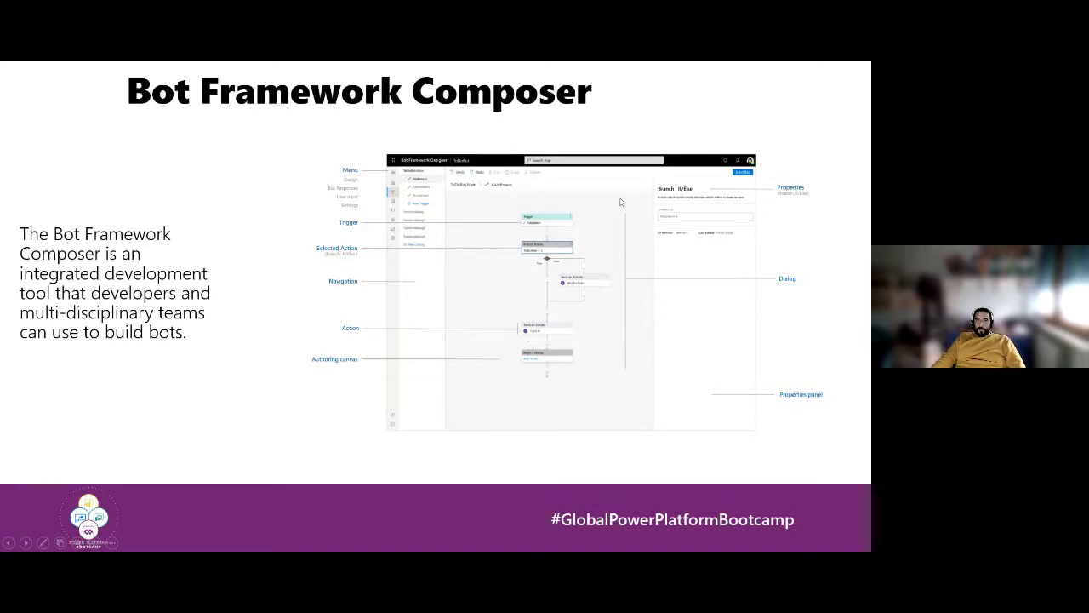
{"action": "left_click", "coordinate": [478, 263]}
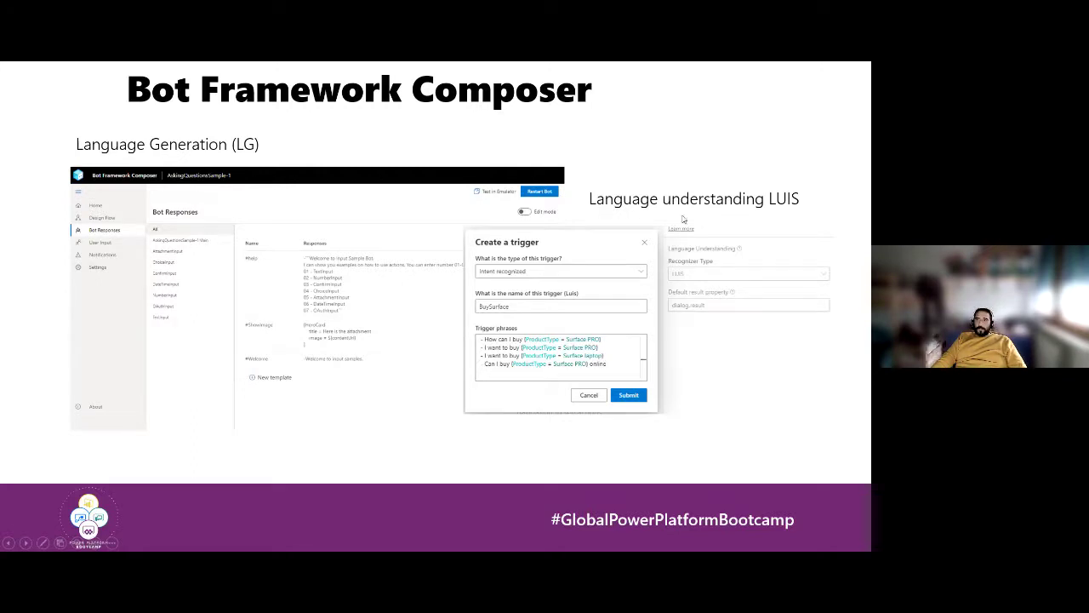
{"action": "left_click", "coordinate": [625, 284]}
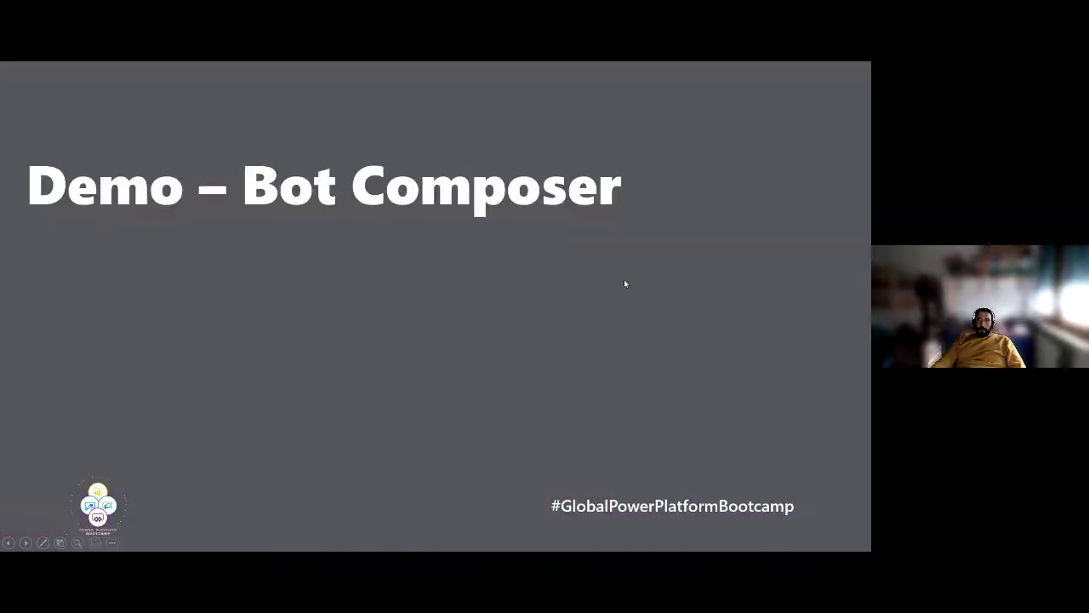
{"action": "left_click", "coordinate": [625, 283]}
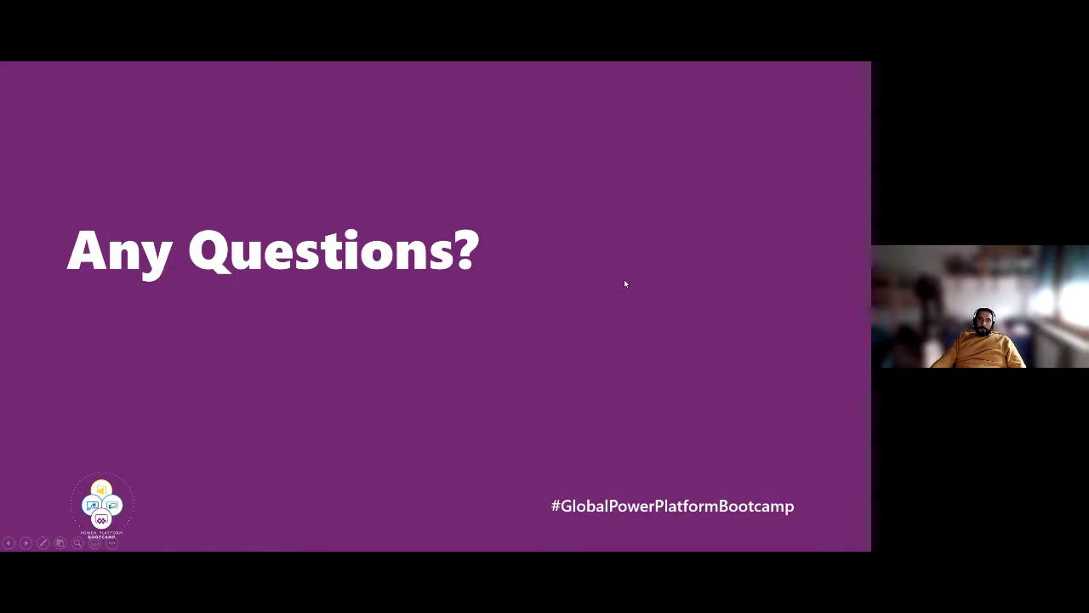
{"action": "key", "text": "Right"}
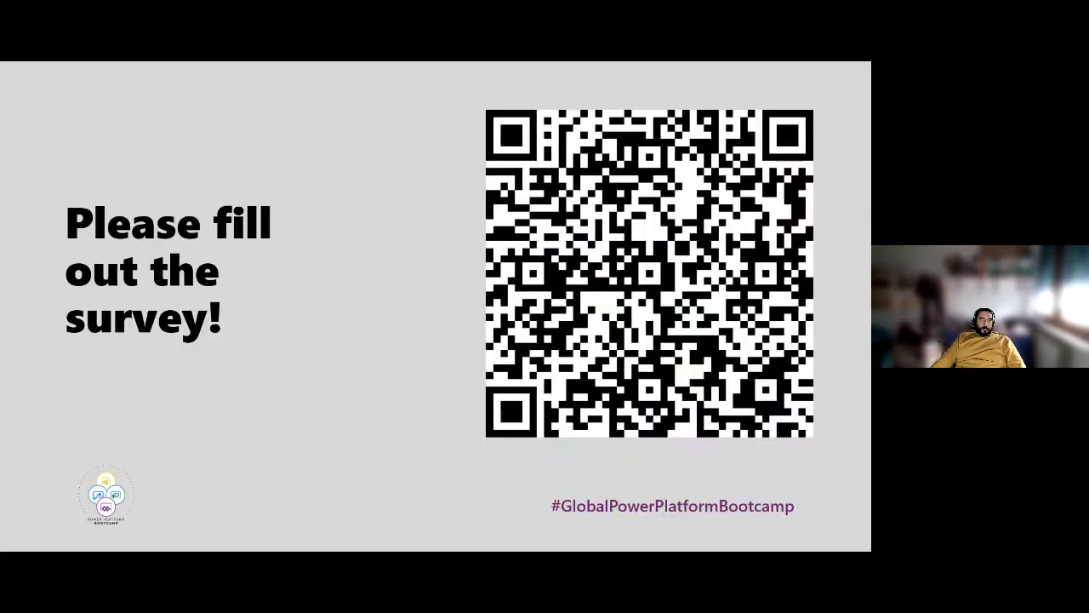